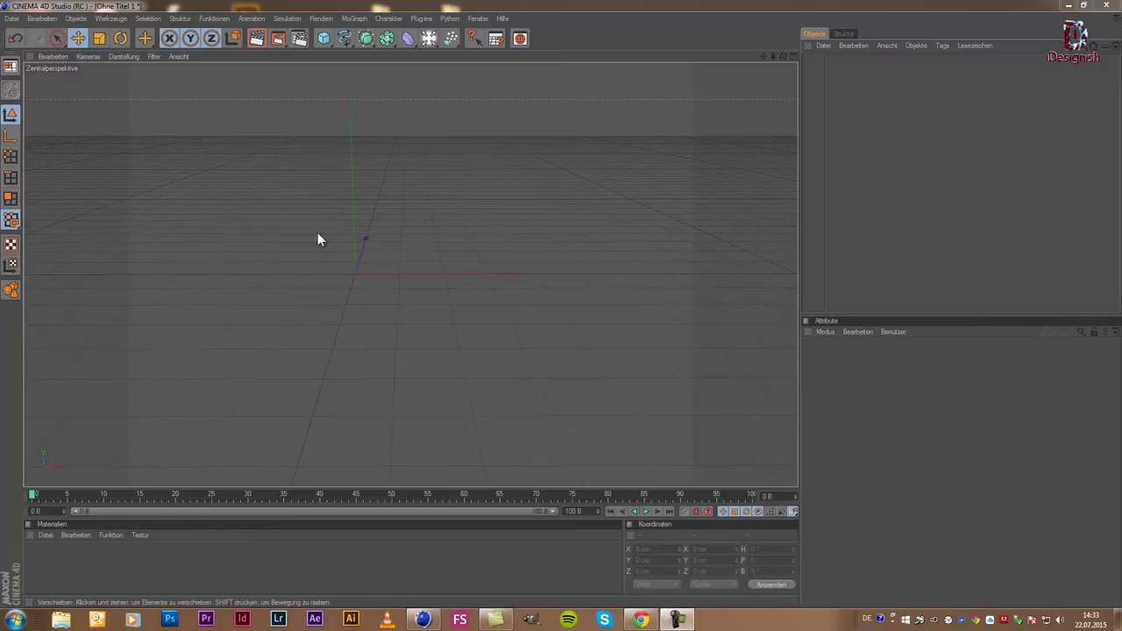
- Add a sphere and place a duplicate beside it along X with a 90 cm radius
click(324, 39)
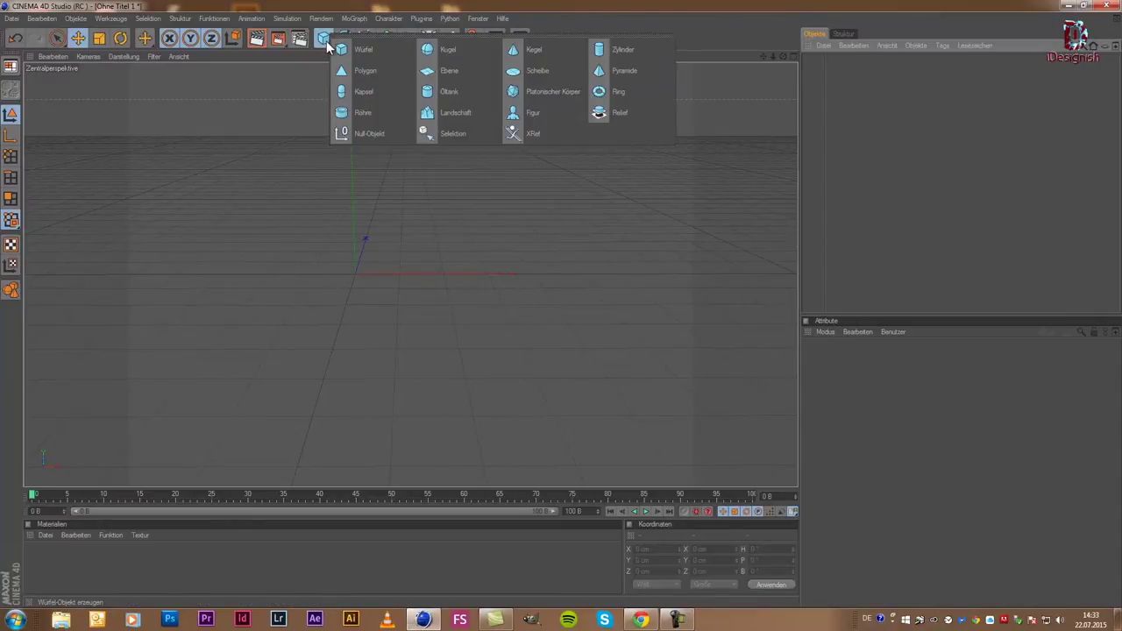
click(448, 49)
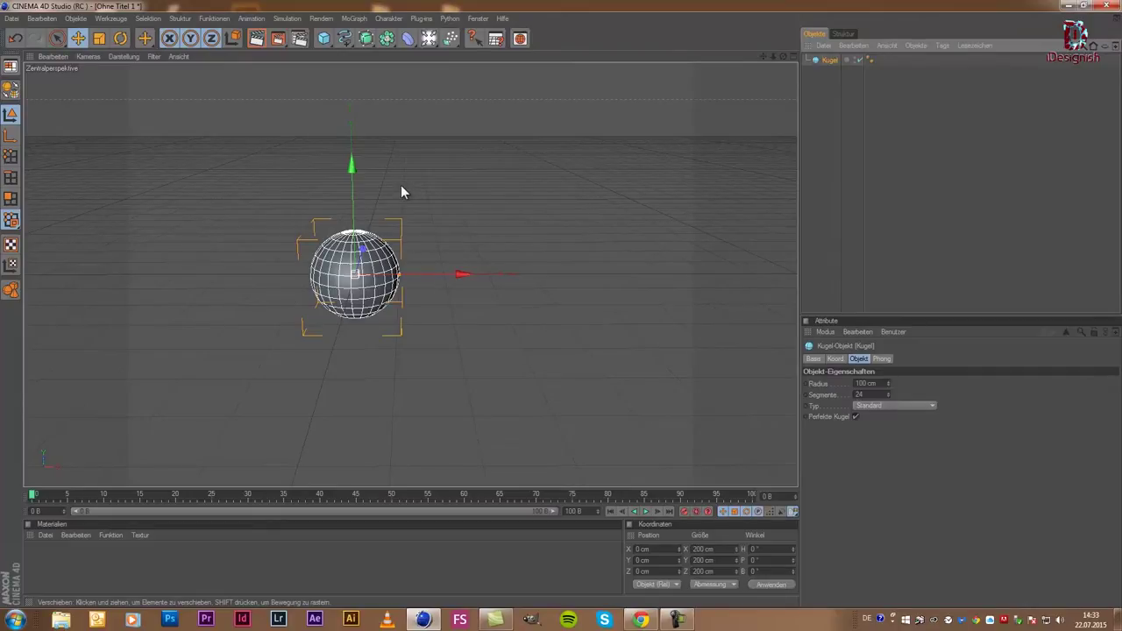
key(ctrl+c)
key(ctrl+v)
drag(429, 273, 563, 310)
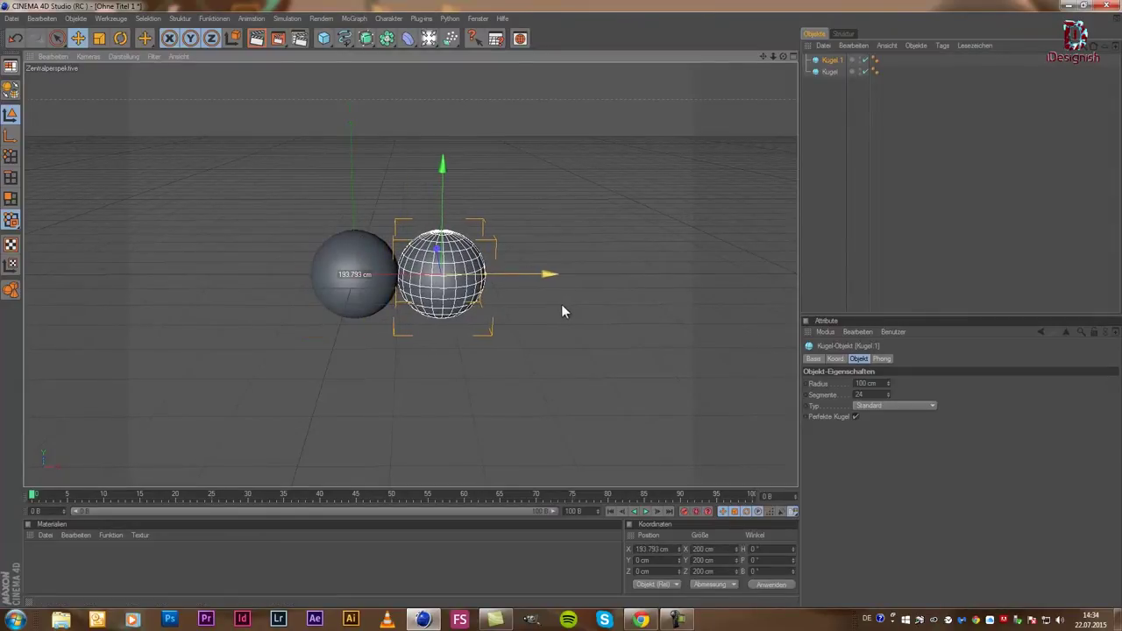
drag(562, 305, 561, 305)
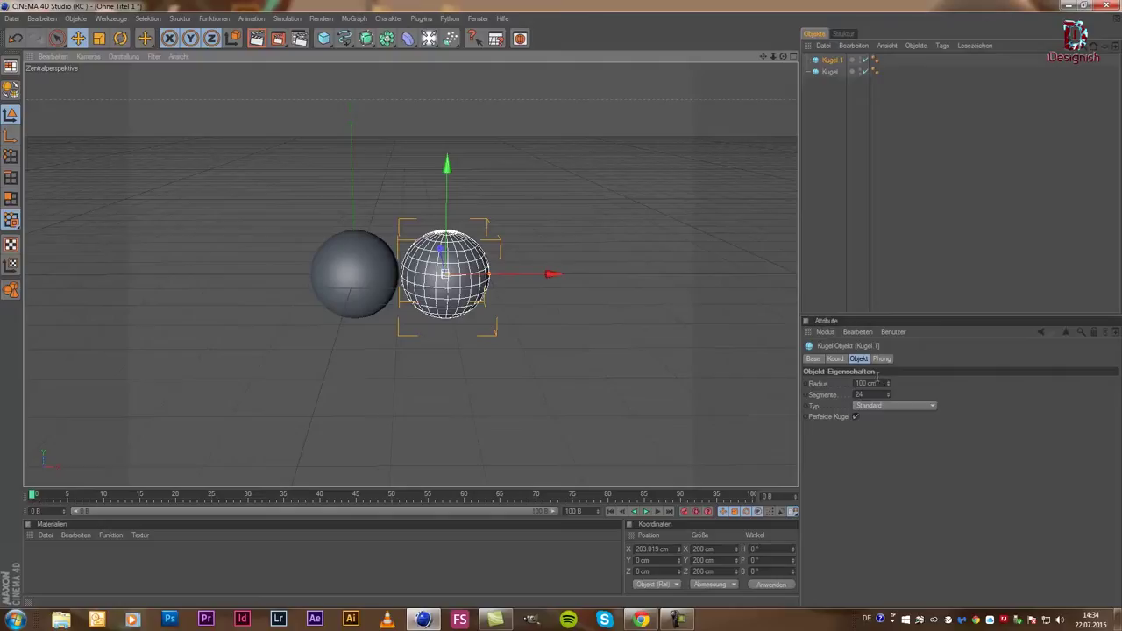
double_click(866, 383)
text(90)
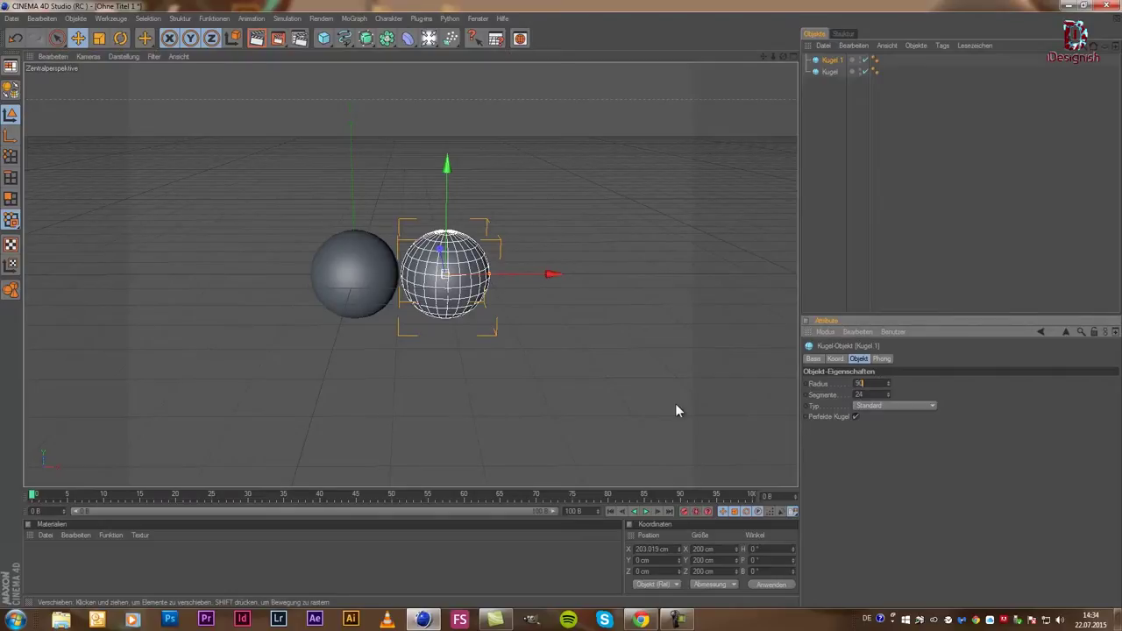
key(Return)
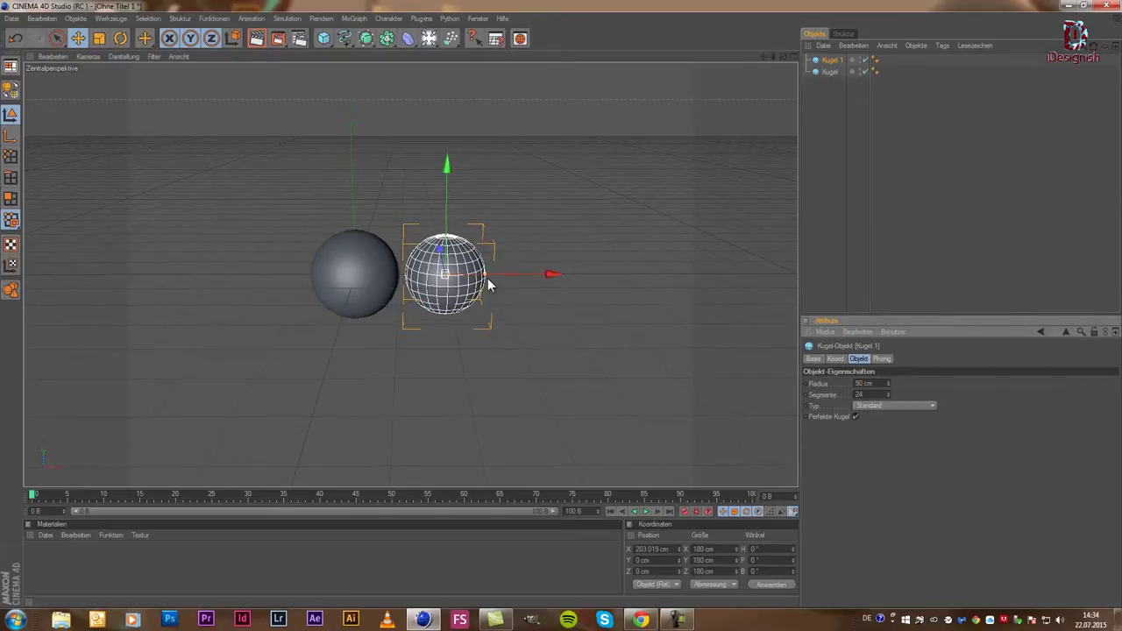
- Add a third sphere further right along X with an 80 cm radius
ctrl+drag(487, 278, 609, 312)
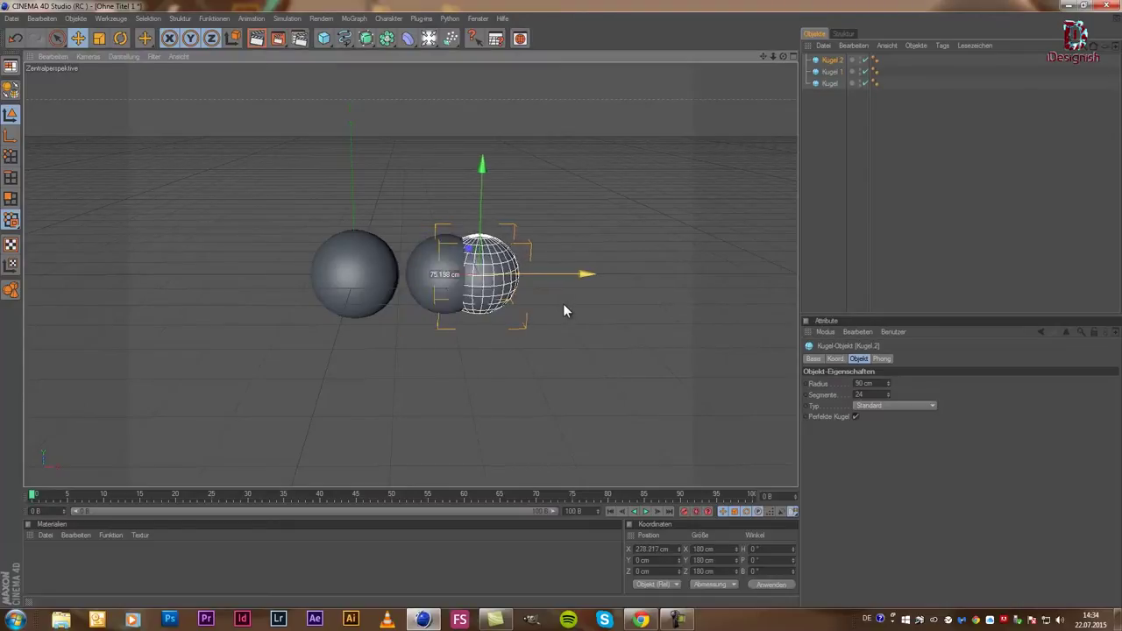
click(867, 383)
text(80)
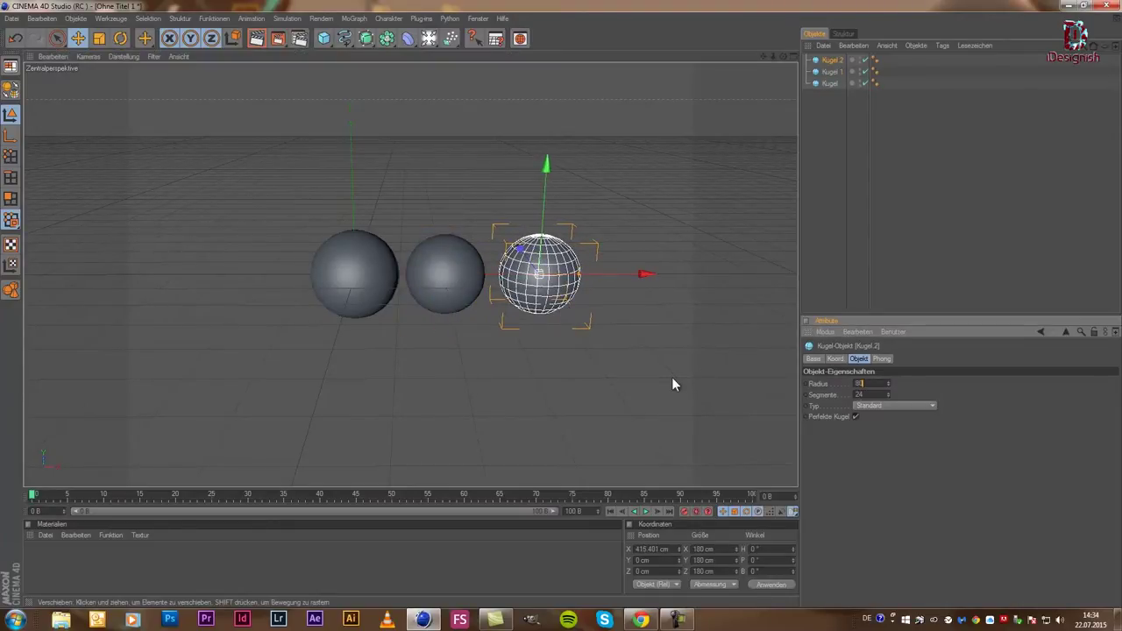
key(Return)
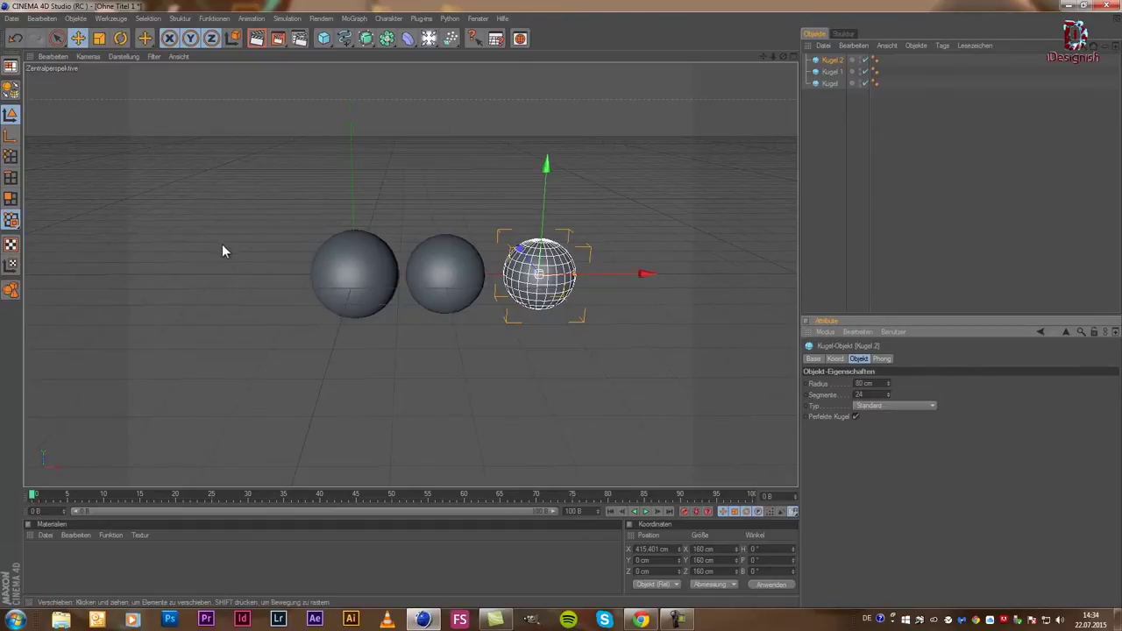
- Delete the stray cube and add three null objects
click(324, 37)
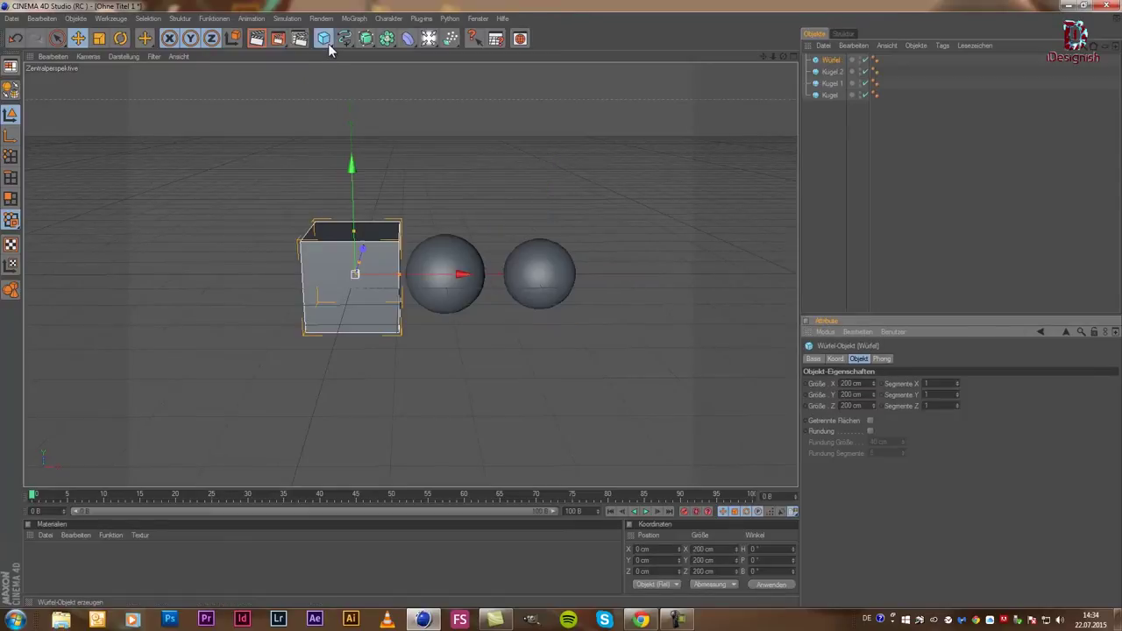
click(324, 38)
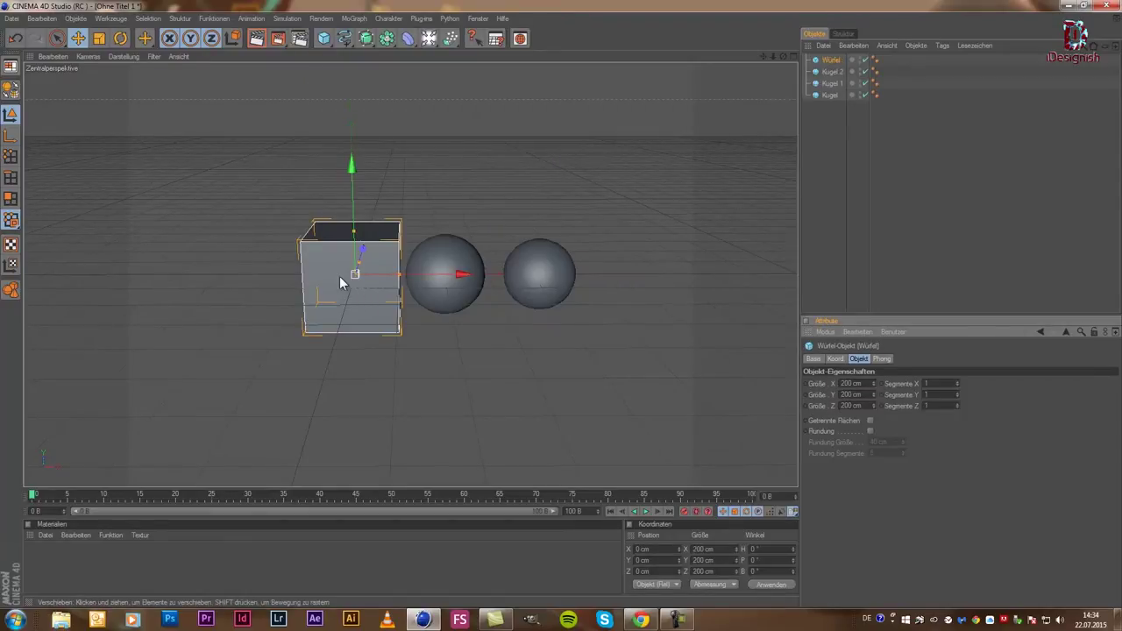
key(Delete)
click(324, 39)
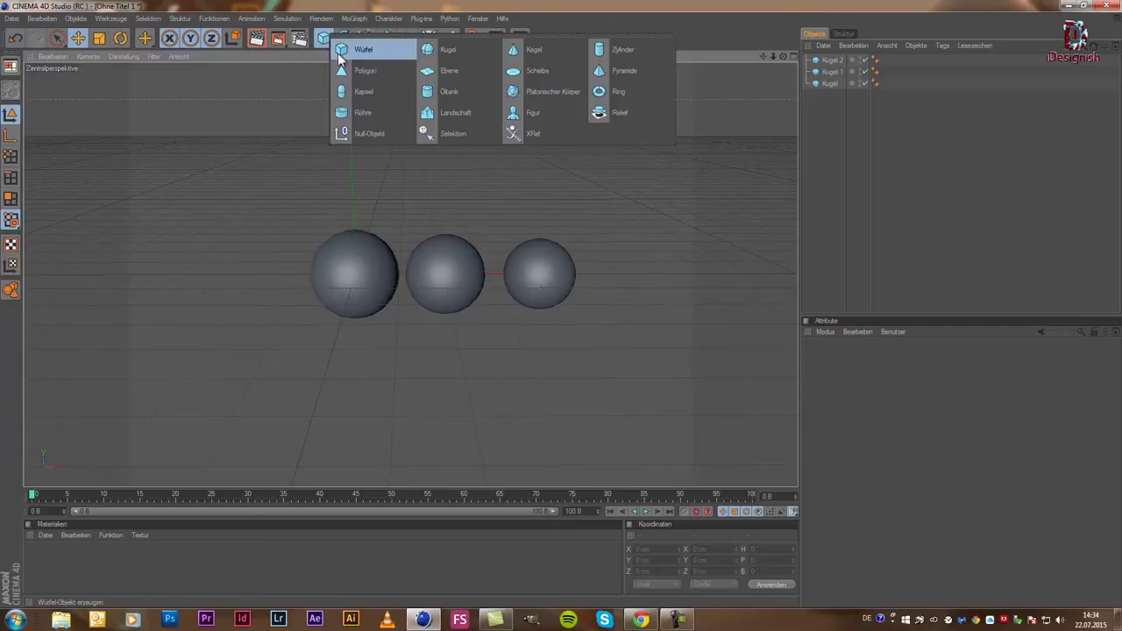
click(364, 135)
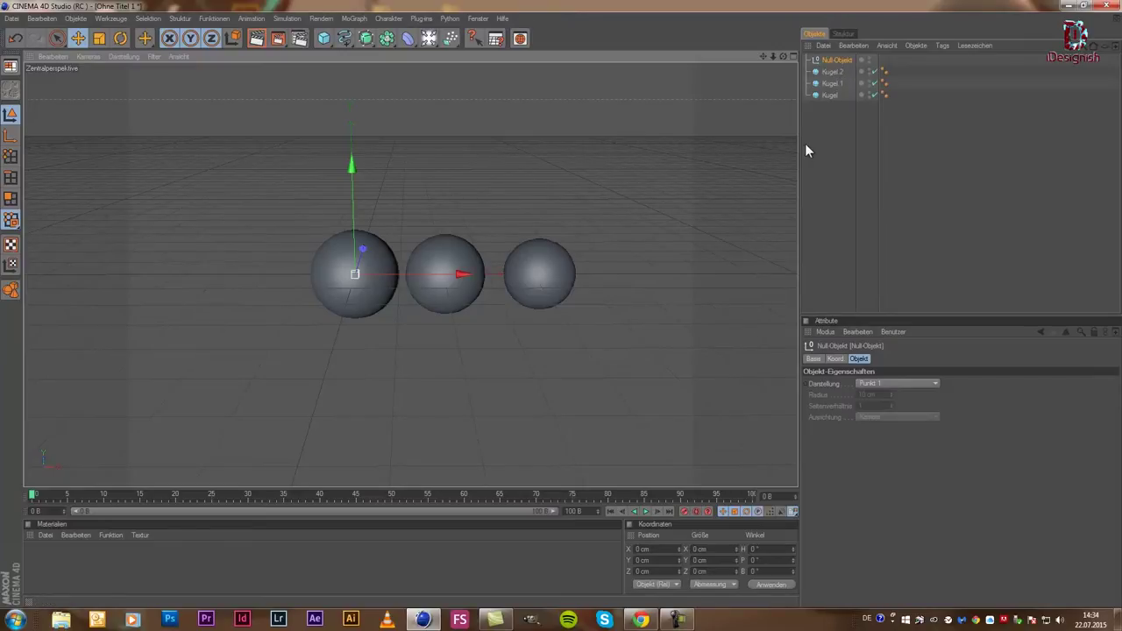
key(ctrl+v)
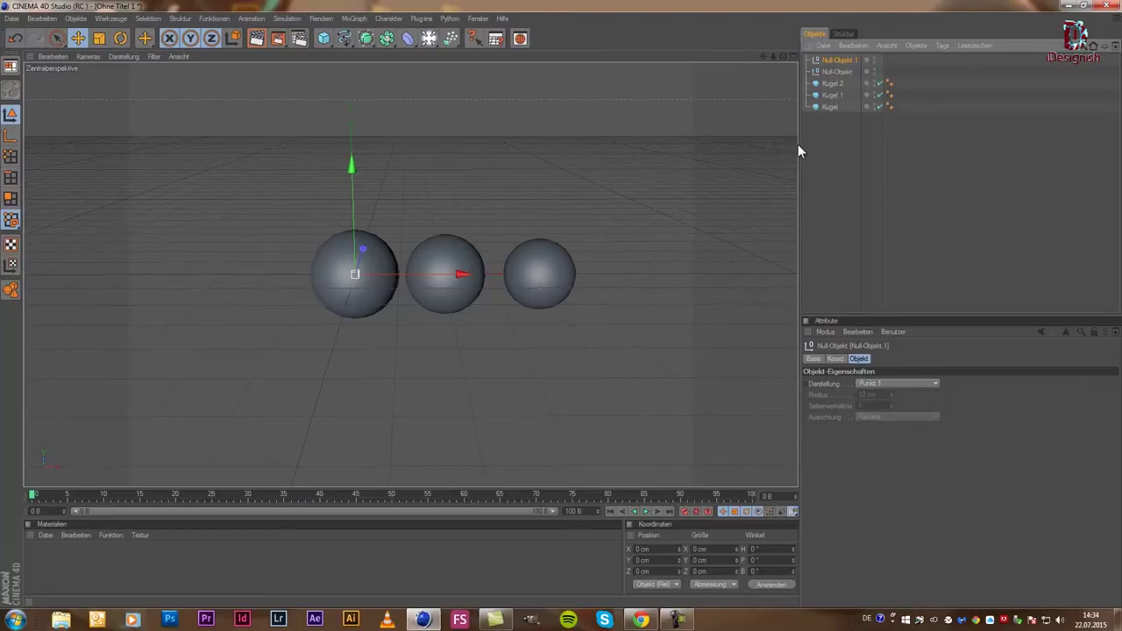
key(ctrl+v)
- Nest Kugel.2, Kugel.1 and Kugel under Null-Objekt.2, Null-Objekt.1 and Null-Objekt
drag(831, 96, 841, 62)
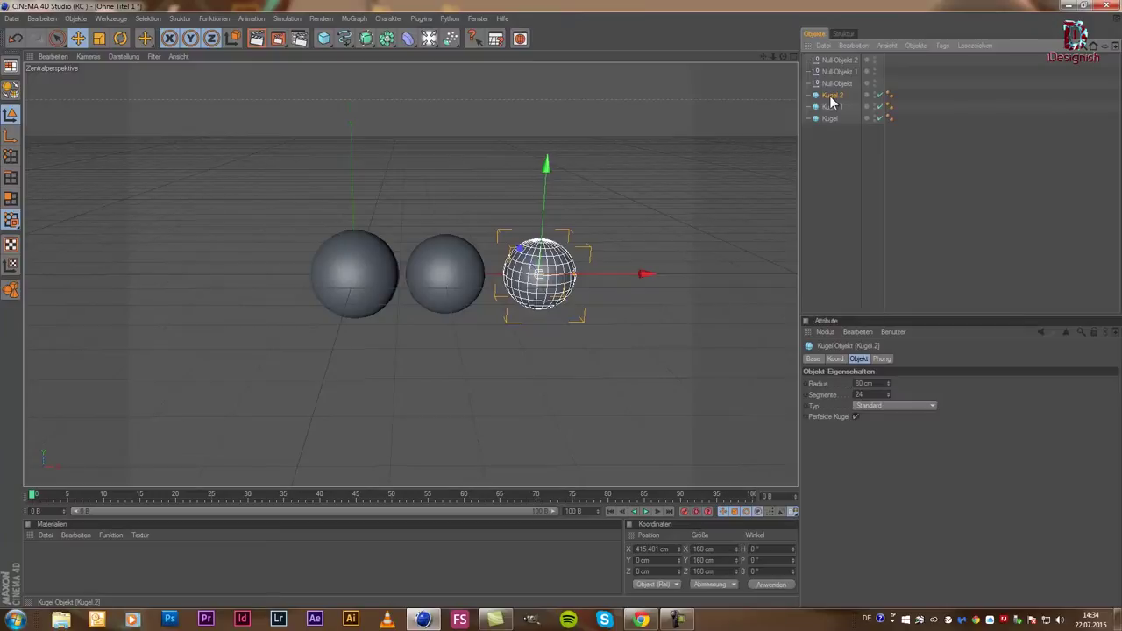
drag(831, 106, 836, 84)
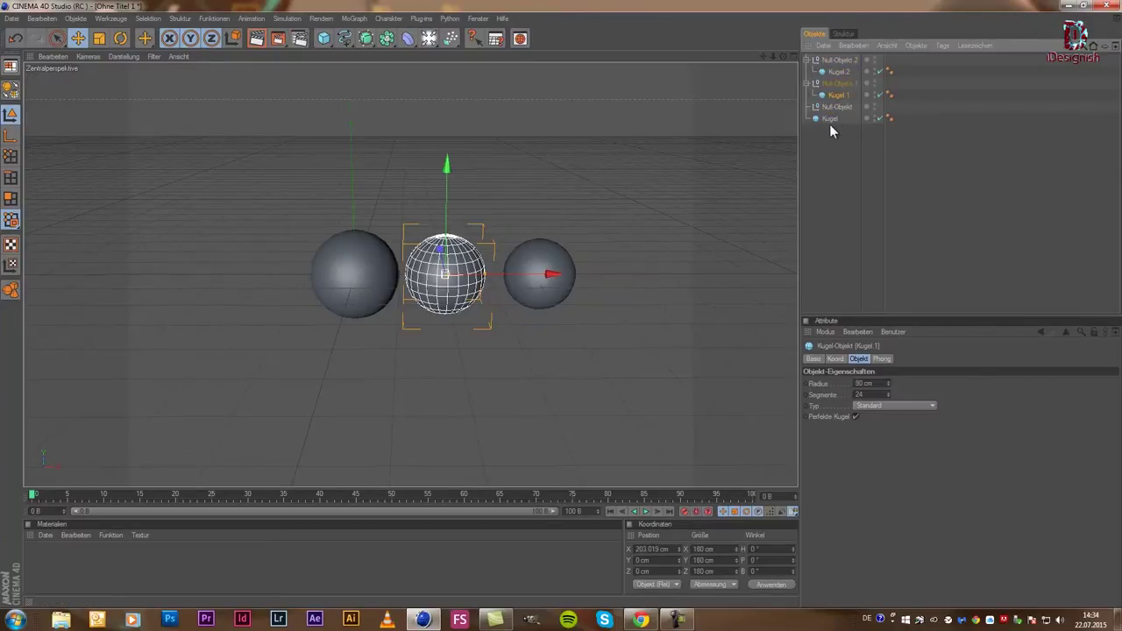
click(830, 119)
drag(833, 114, 833, 109)
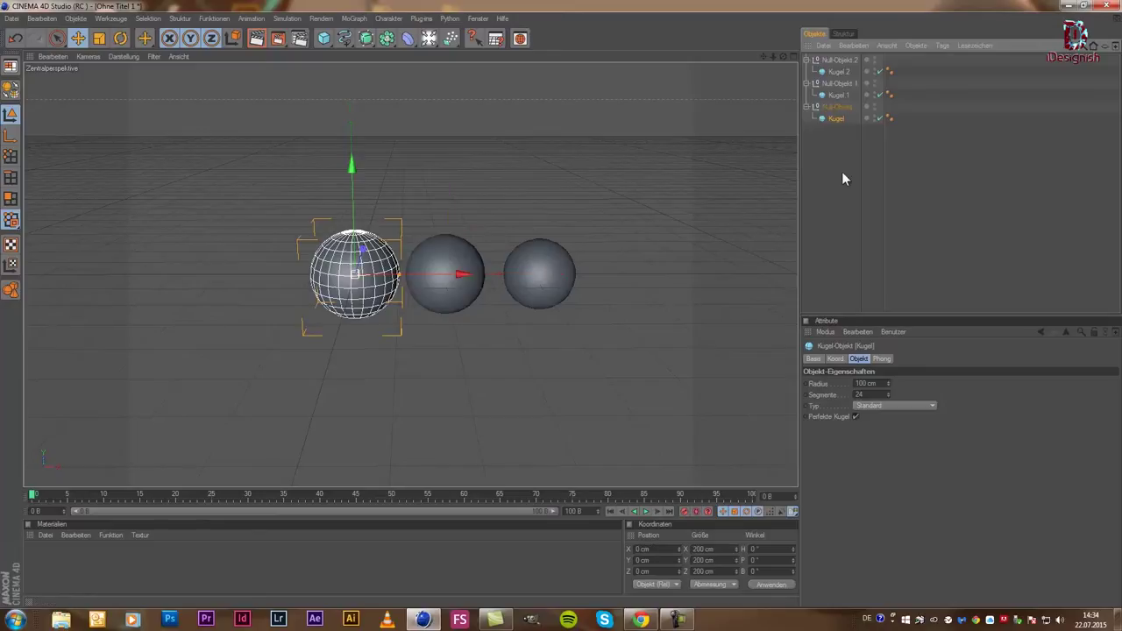
click(842, 171)
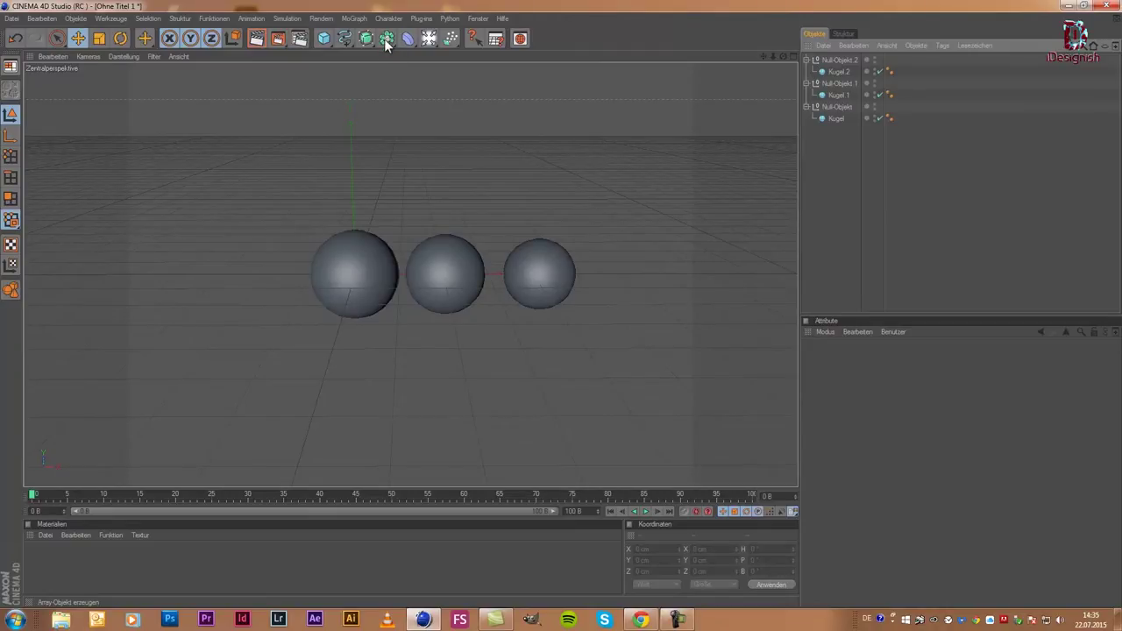
- Create a Metaball and move all the nulls and spheres into it
drag(387, 44, 555, 66)
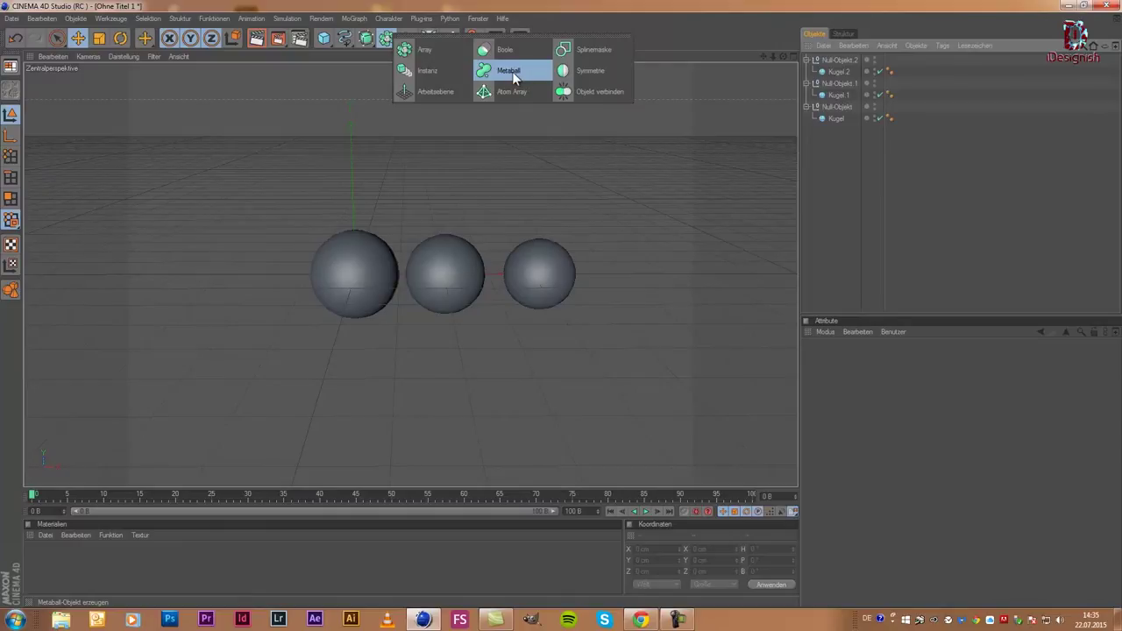
drag(555, 61, 514, 74)
mouse_move(844, 198)
mouse_down()
mouse_move(832, 67)
mouse_move(842, 63)
mouse_up()
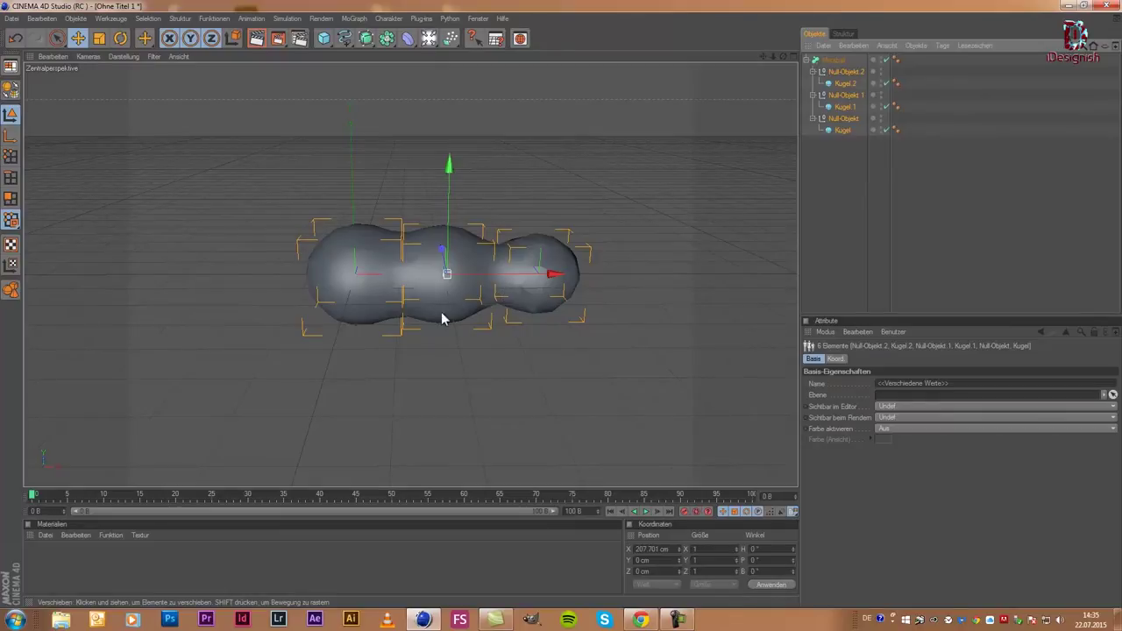
- Try Metaball hull values of 115 % and 200 %, then settle on 120 %
click(830, 62)
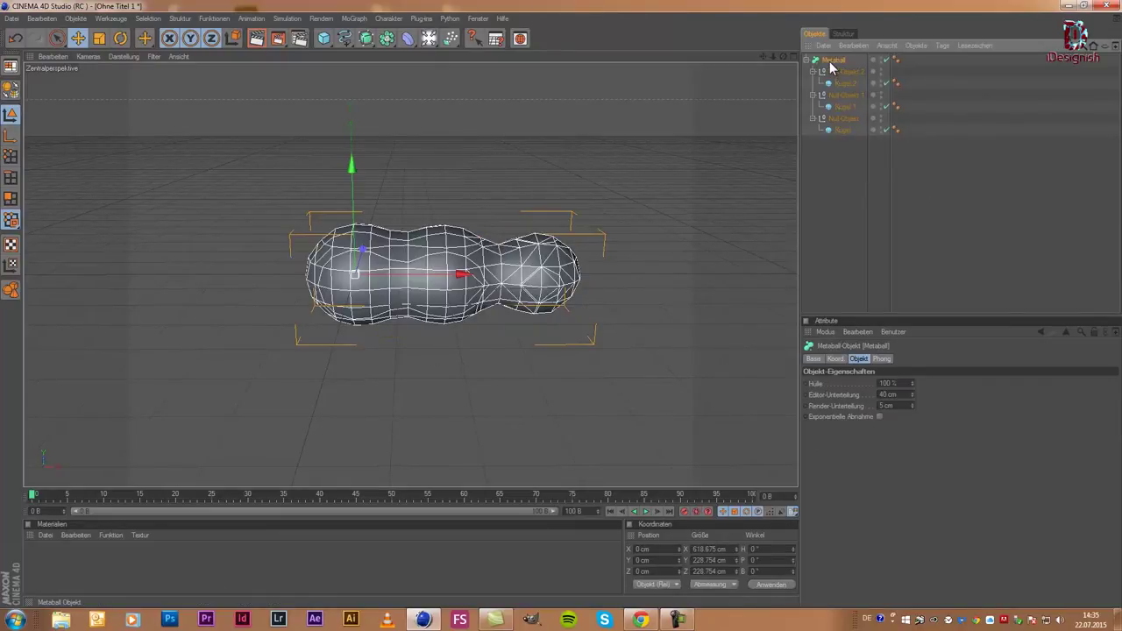
click(910, 384)
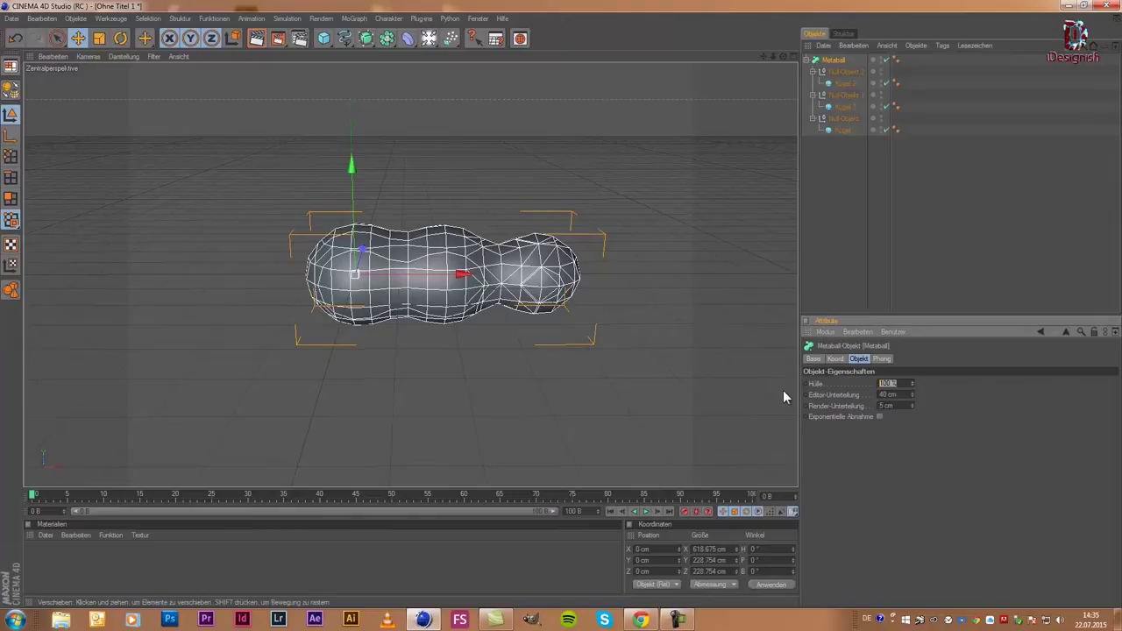
text(115)
key(Return)
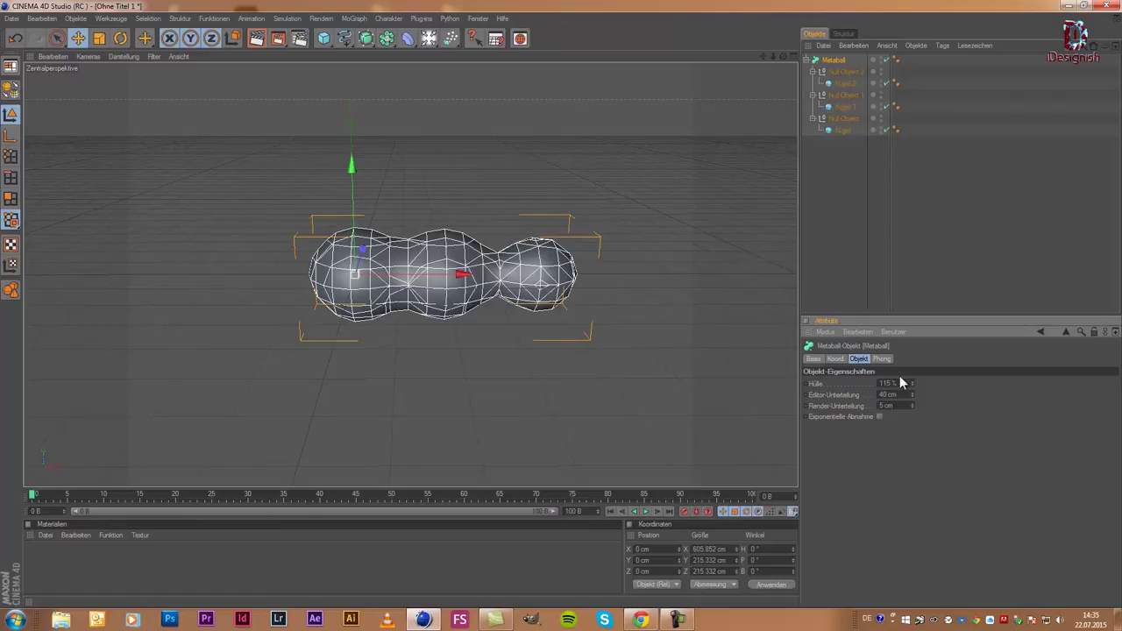
click(899, 383)
text(200)
key(Return)
double_click(899, 383)
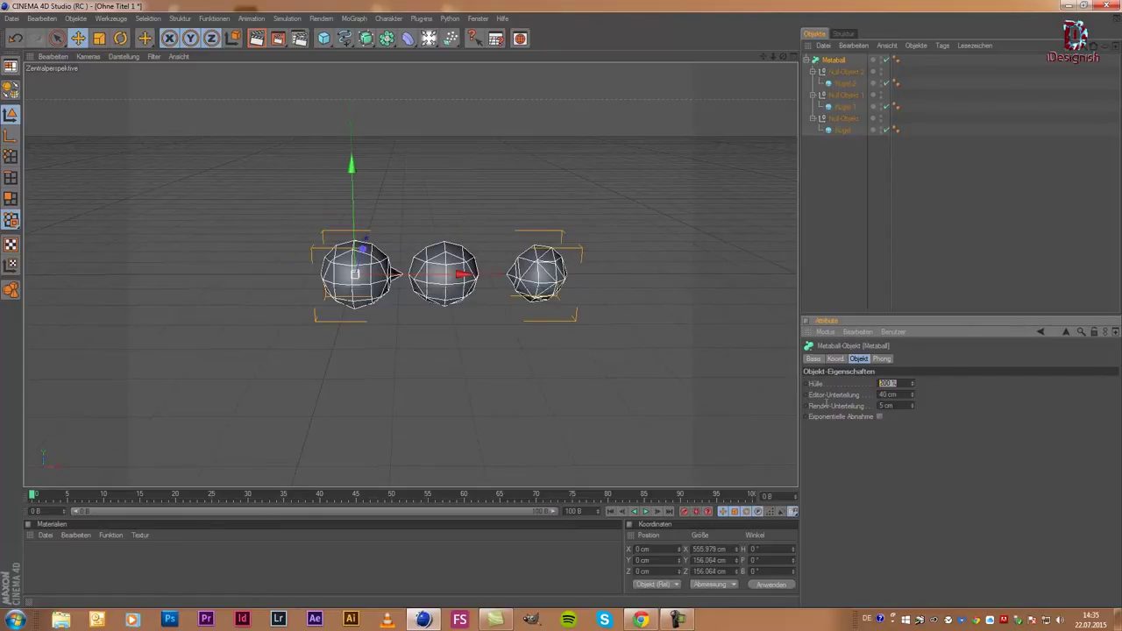
text(120)
key(Return)
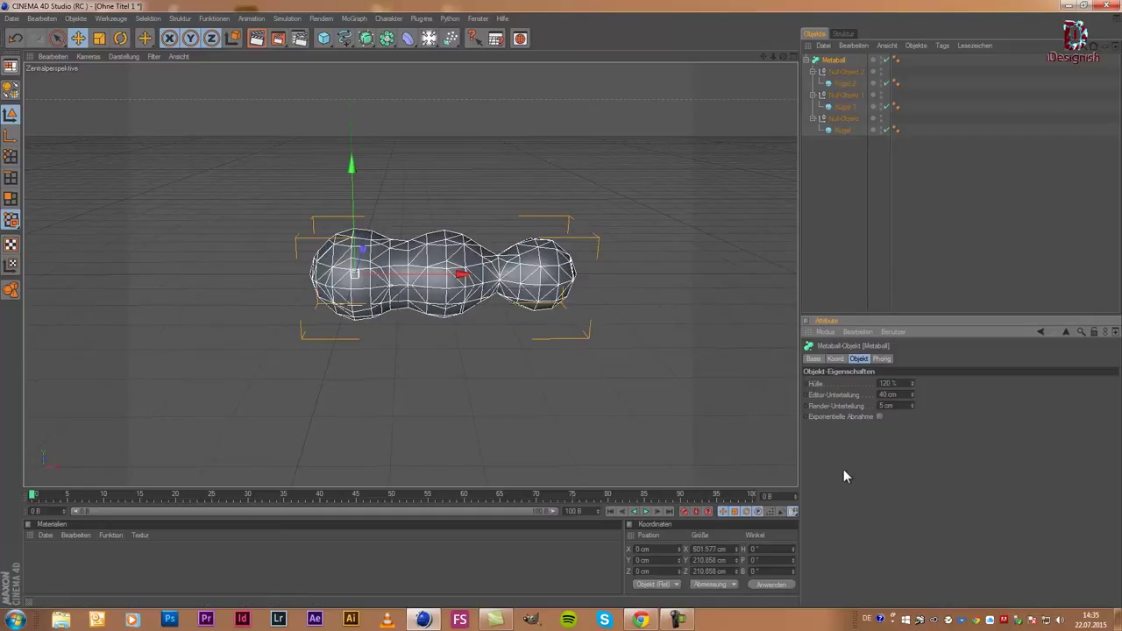
scroll(517, 254, up, 2)
scroll(517, 259, up, 2)
scroll(517, 259, down, 1)
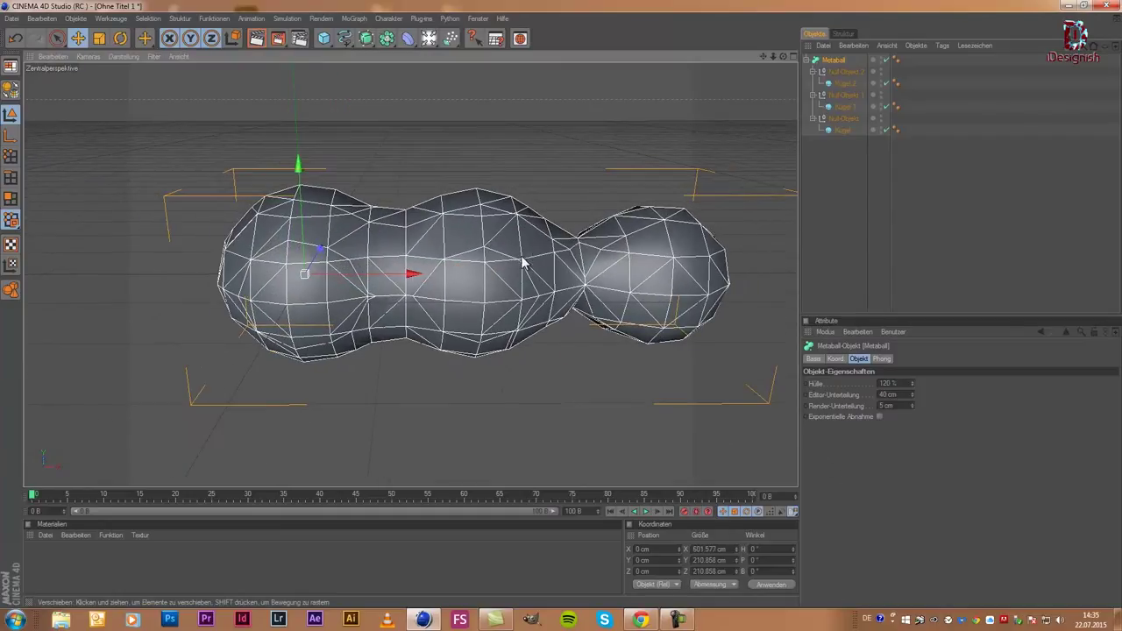
- Set the Metaball's editor subdivision to 20 cm and render subdivision to 1 cm
double_click(903, 395)
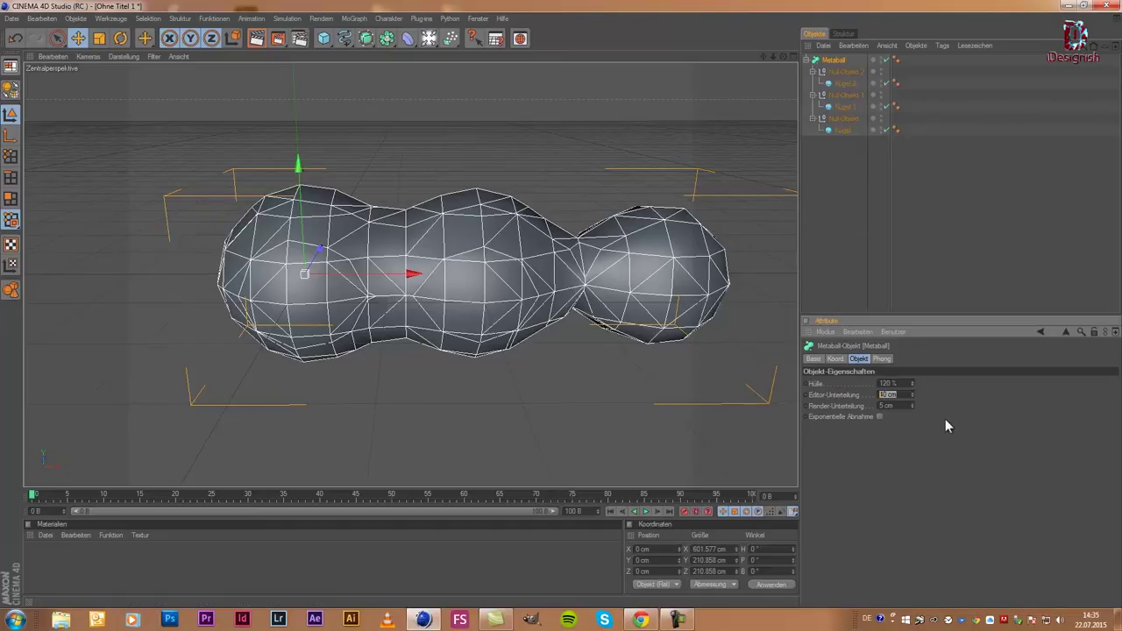
text(20)
key(Return)
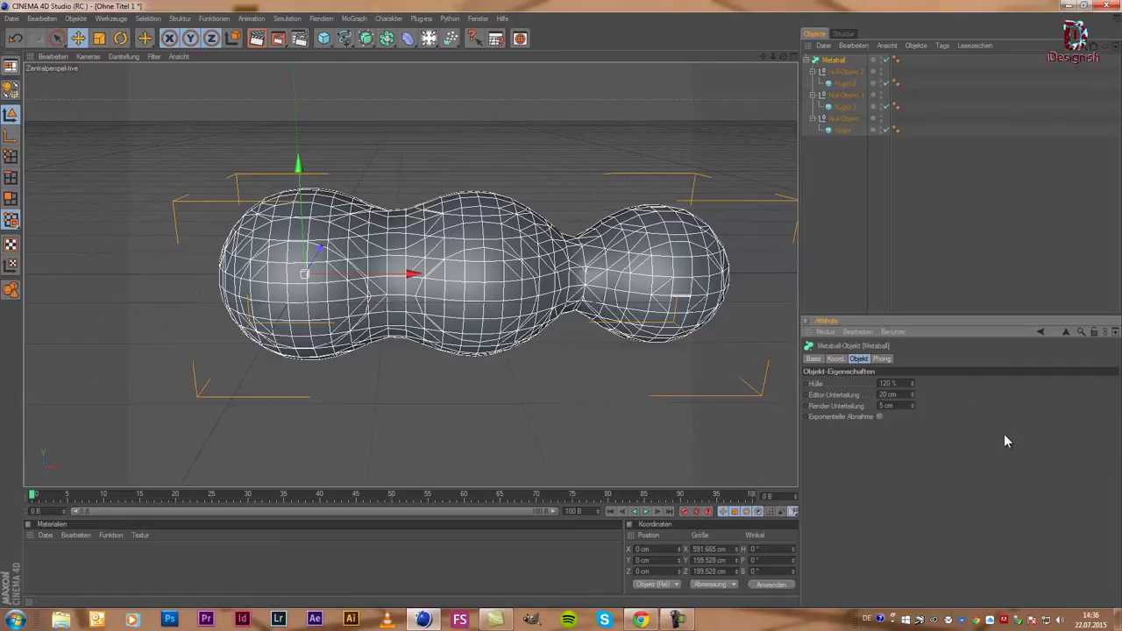
click(903, 409)
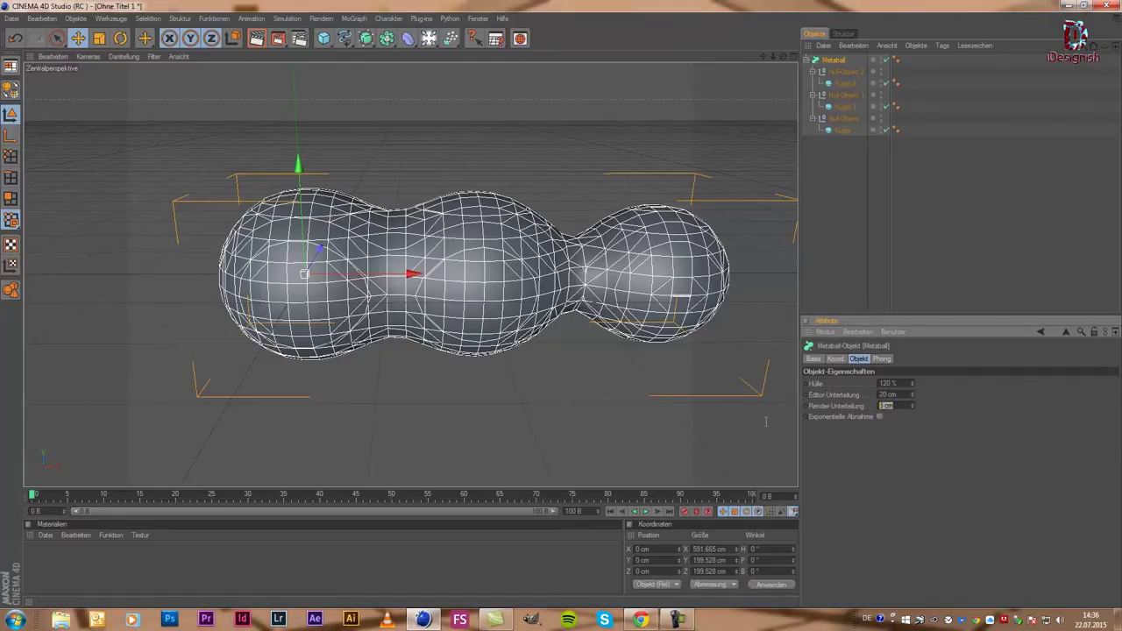
text(1)
key(Return)
scroll(731, 369, down, 2)
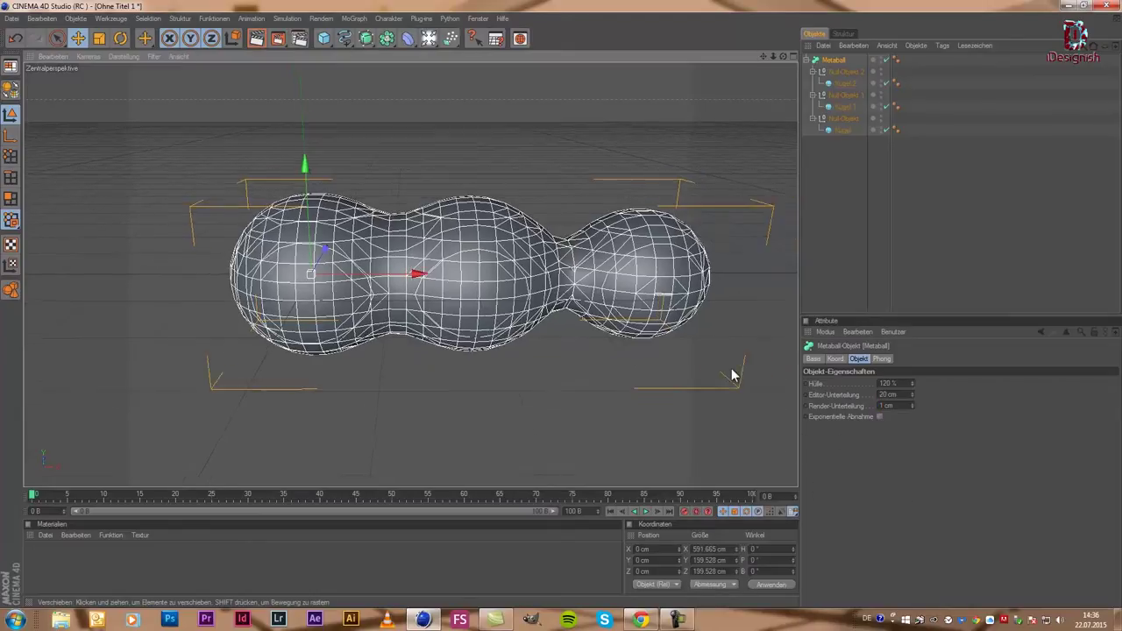
click(840, 131)
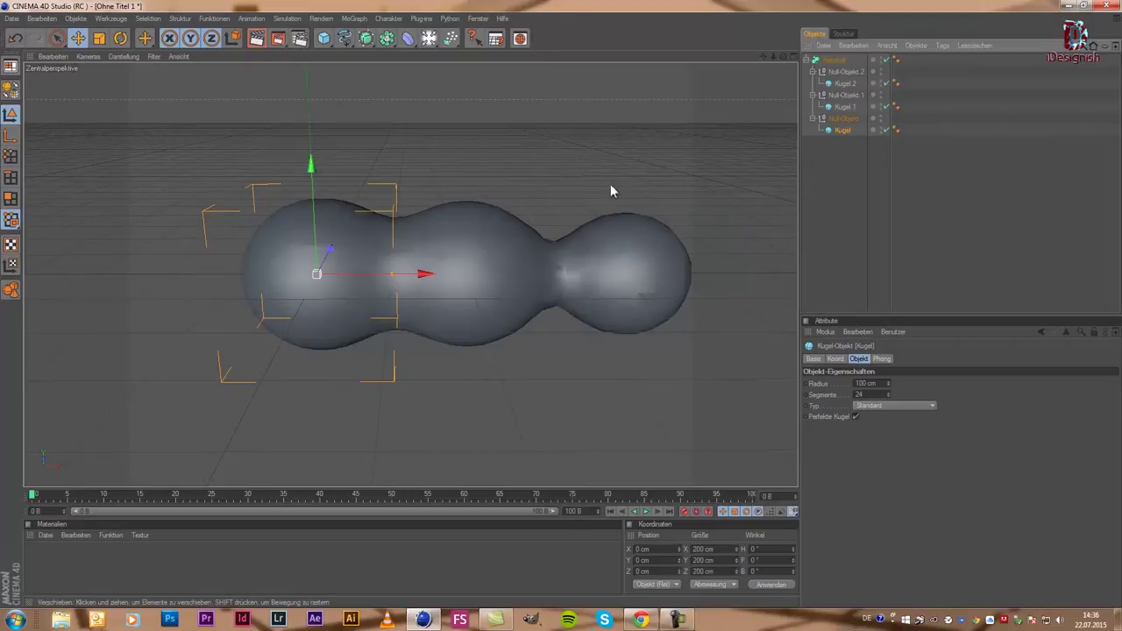
- Nudge the sphere left, then copy all six nulls and spheres into the Metaball
drag(357, 277, 330, 277)
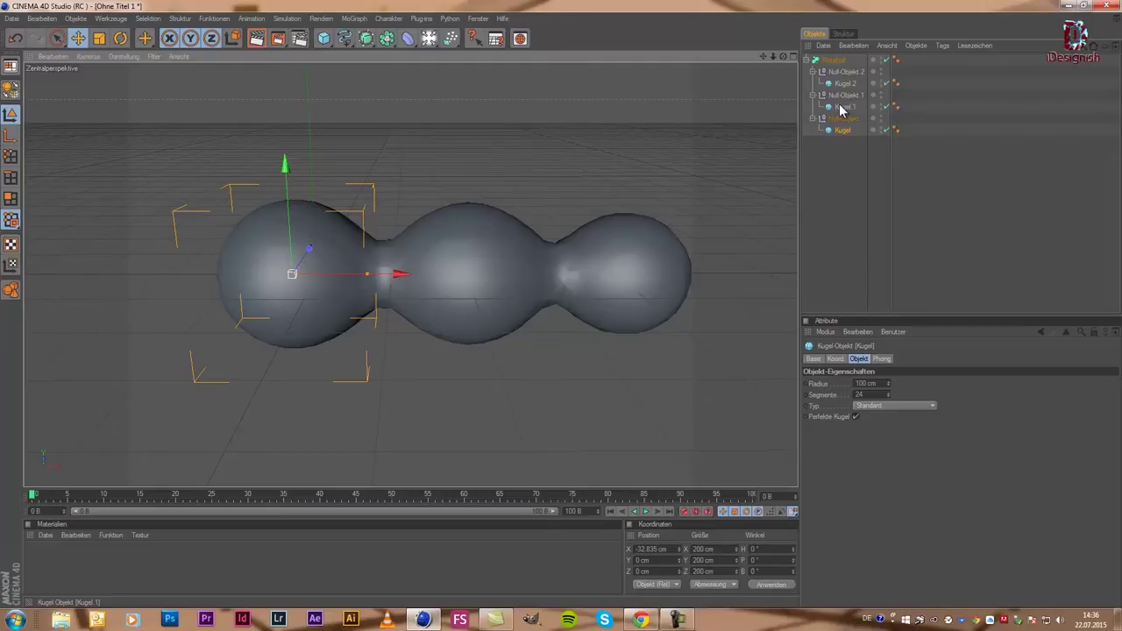
drag(848, 167, 834, 76)
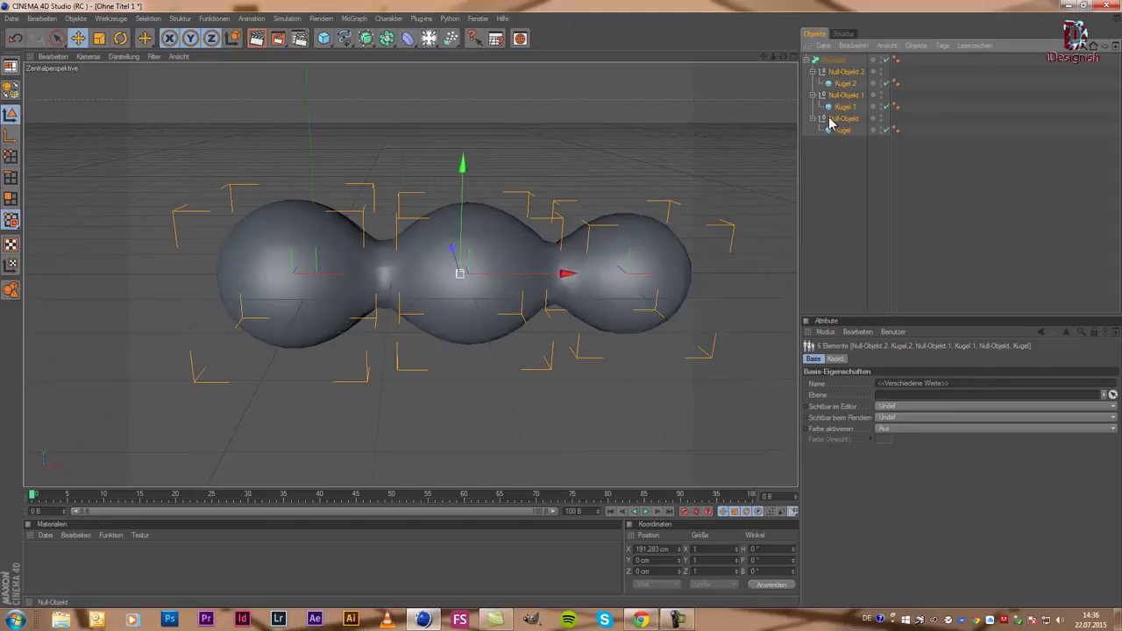
key(ctrl+c)
key(ctrl+v)
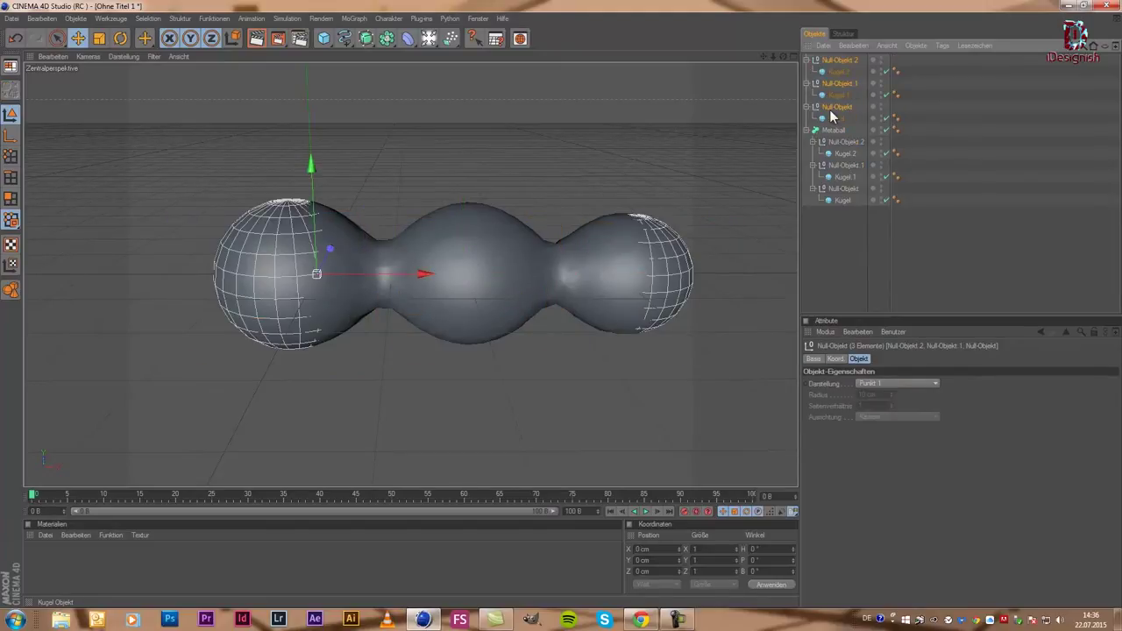
drag(837, 109, 847, 132)
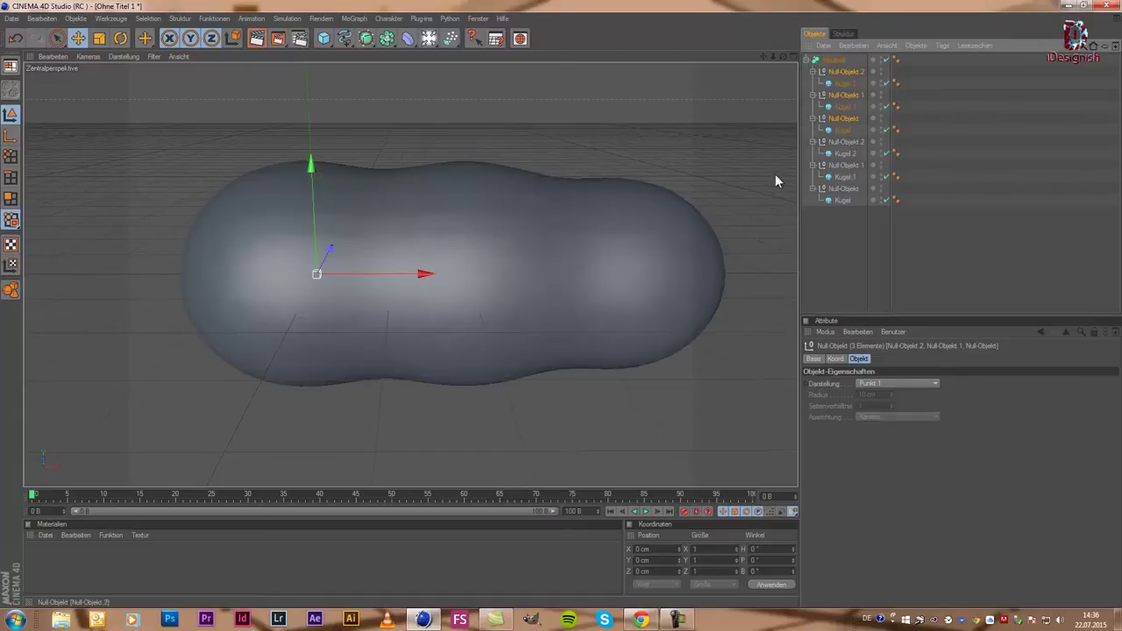
- Raise the copied row along Y to about 242 cm, above the first row
drag(316, 219, 561, 304)
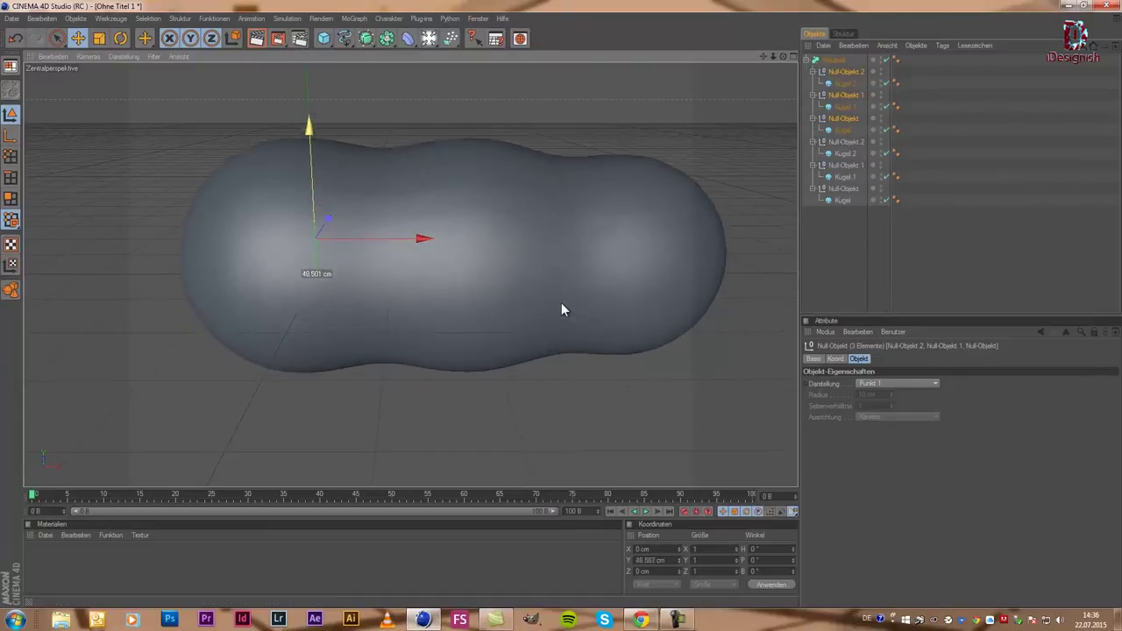
drag(561, 313, 562, 312)
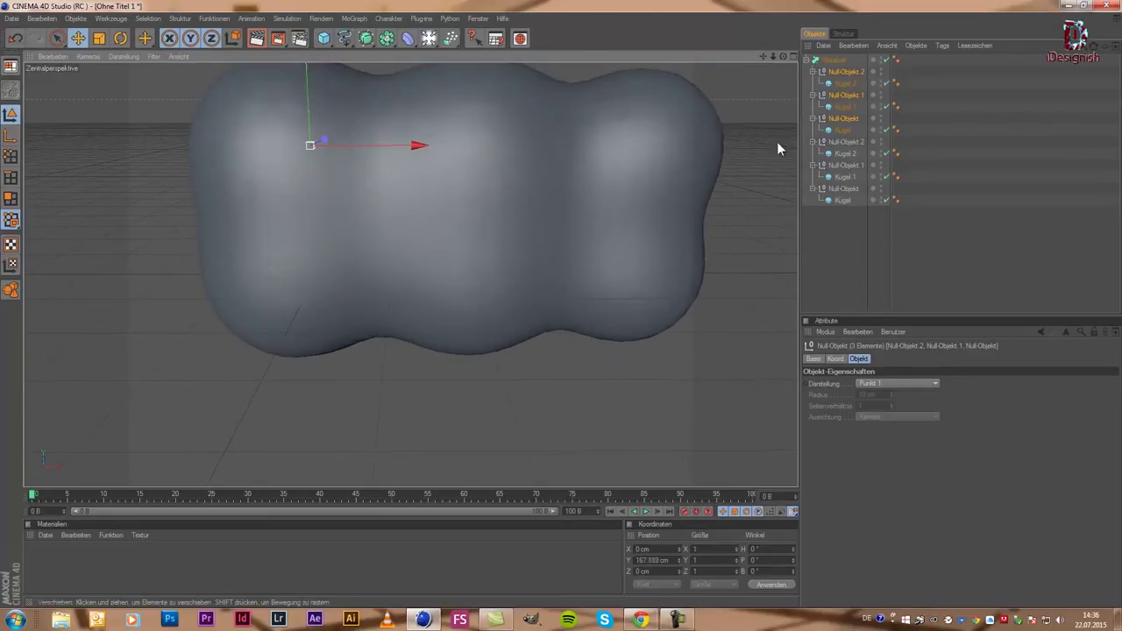
mouse_move(762, 56)
mouse_down()
mouse_move(564, 313)
mouse_move(686, 96)
mouse_up()
mouse_move(322, 225)
mouse_down()
mouse_move(563, 301)
mouse_move(561, 311)
mouse_up()
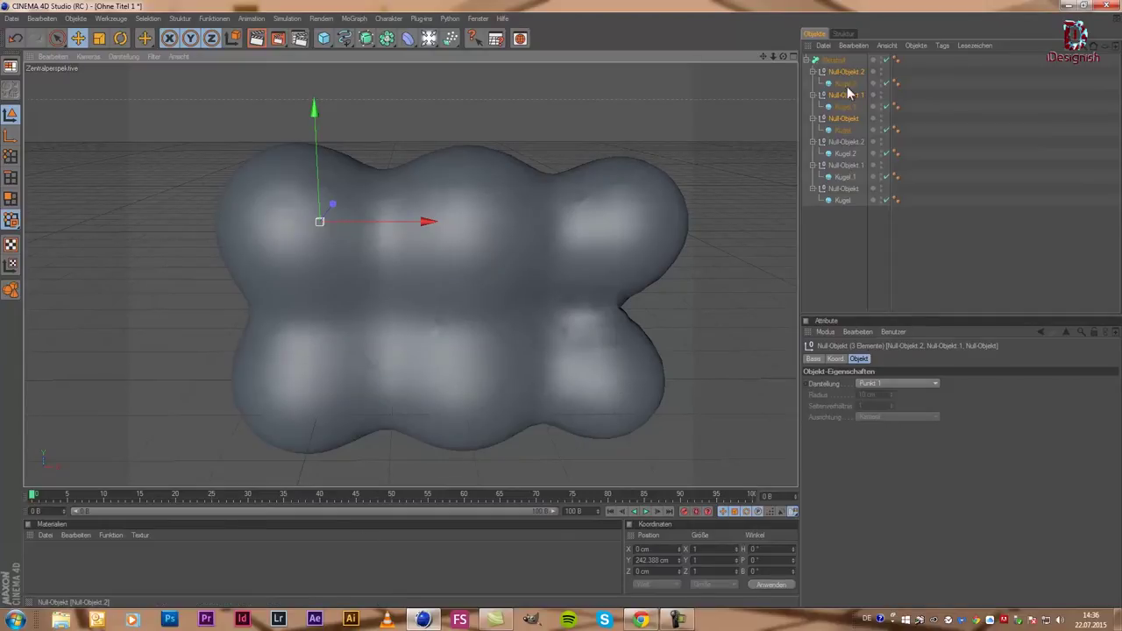
- Record a keyframe at frame 0 and test-rotate the sphere group's heading at frame 89
click(833, 361)
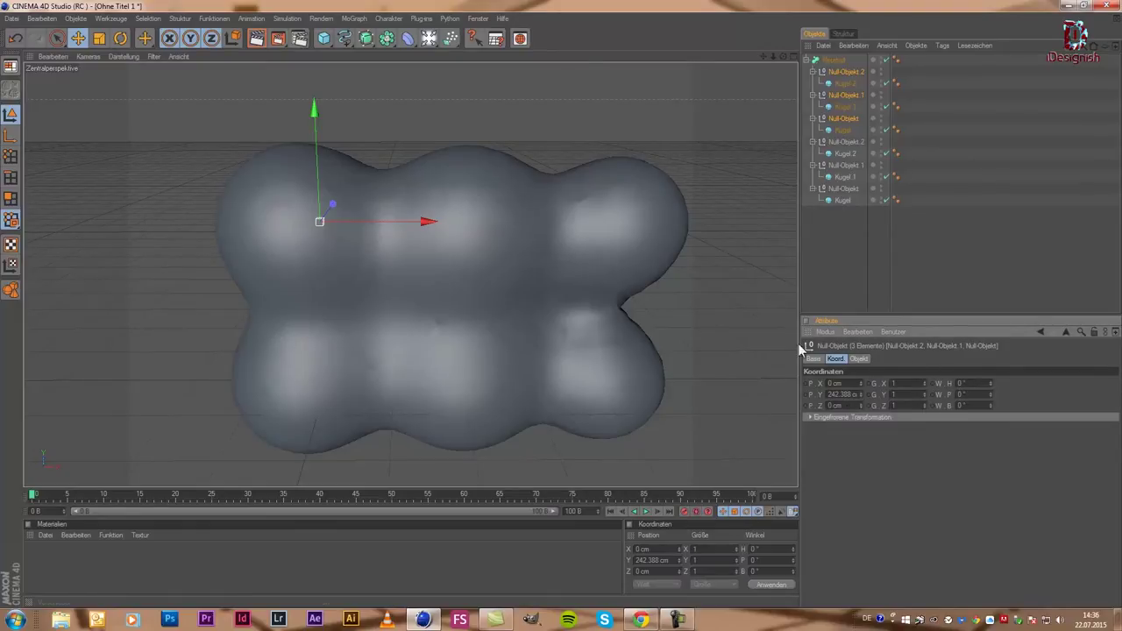
click(119, 40)
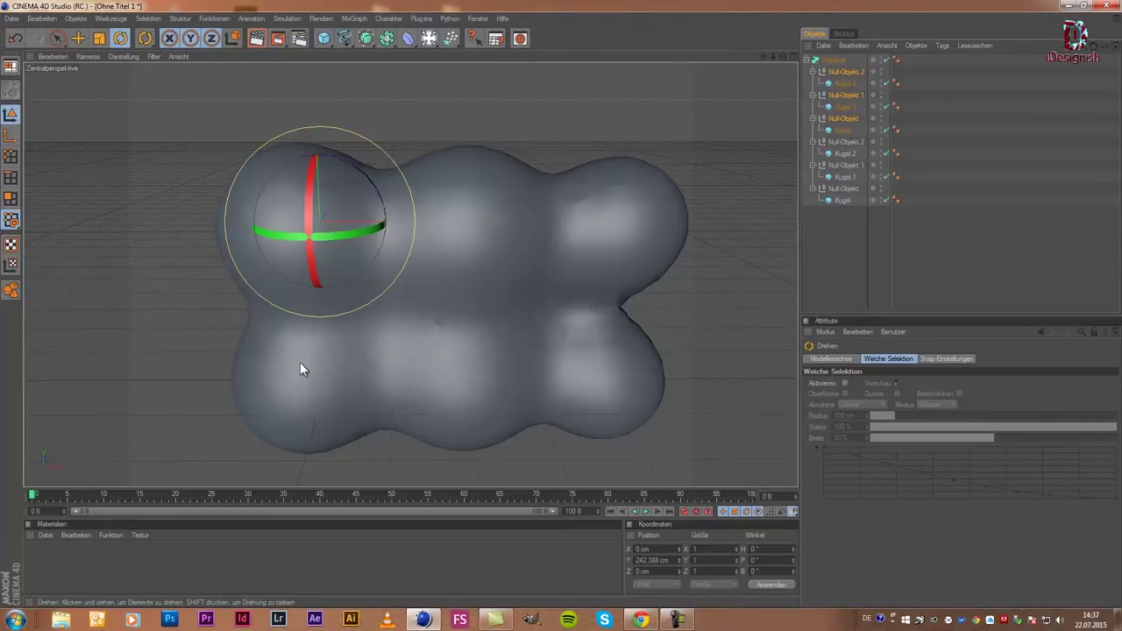
click(683, 511)
drag(516, 493, 677, 503)
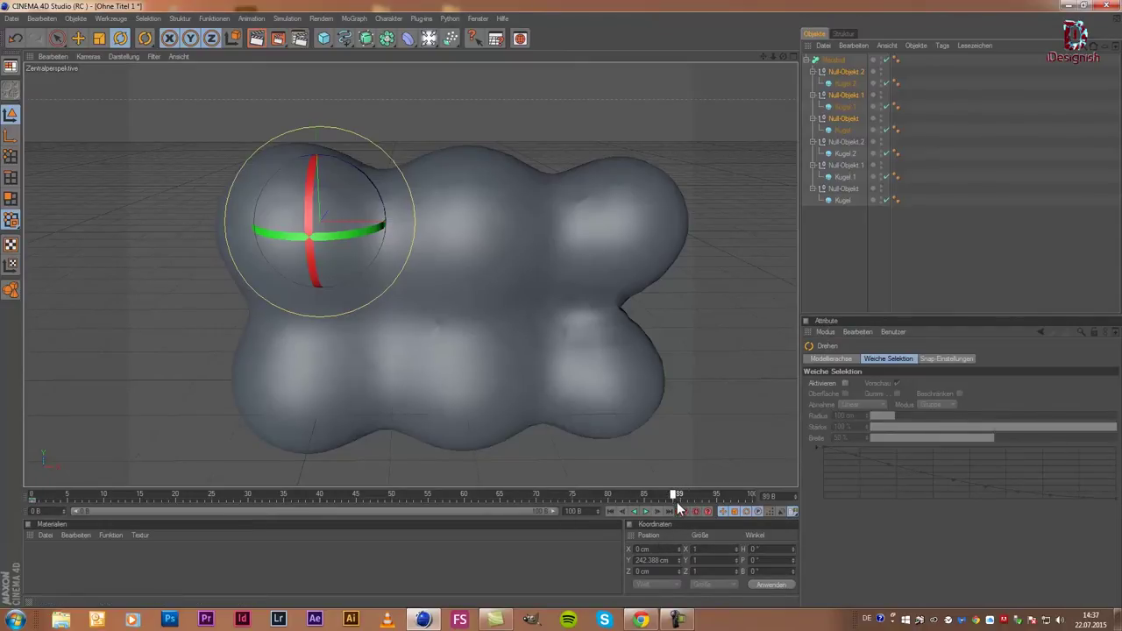
drag(330, 234, 503, 251)
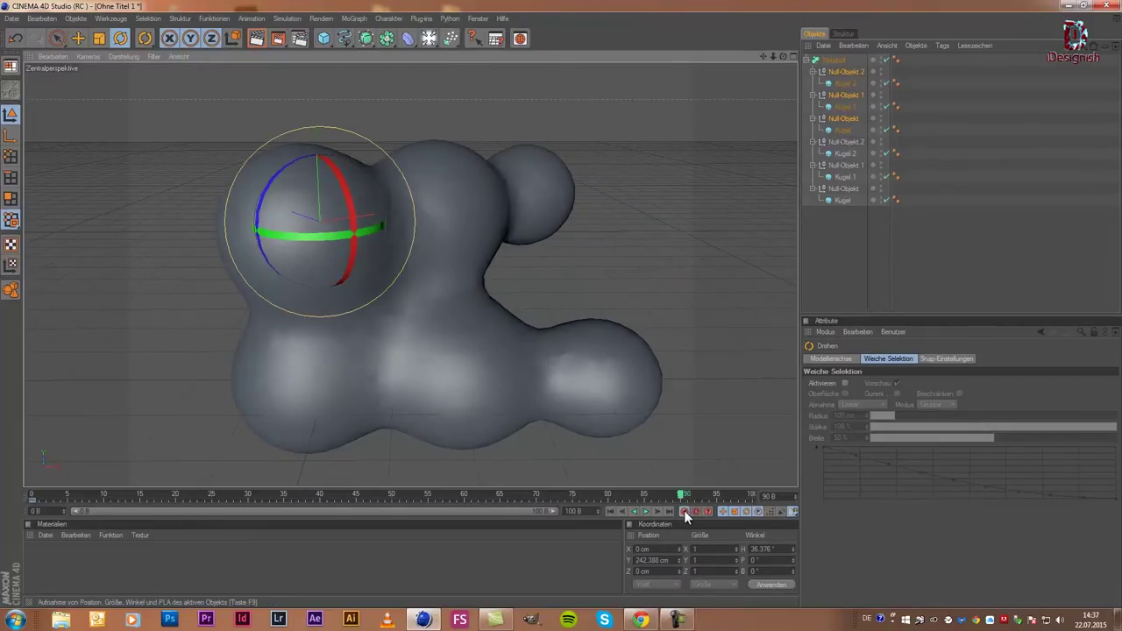
click(33, 496)
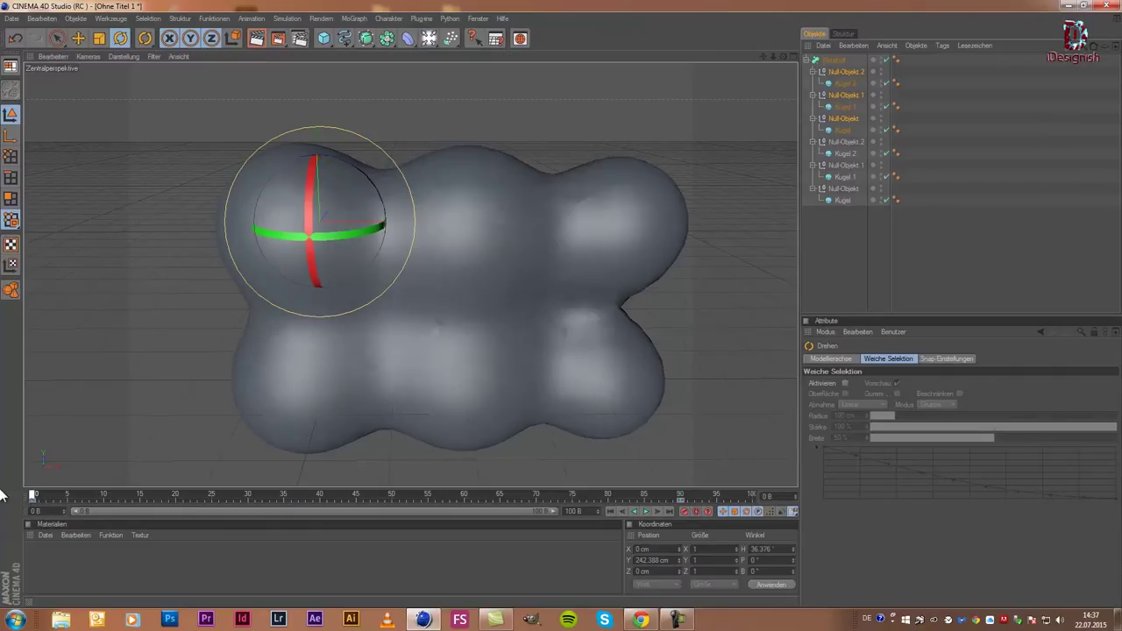
- Select the lower six nulls and spheres and rotate them to 292.2° heading at frame 90
drag(847, 233, 835, 137)
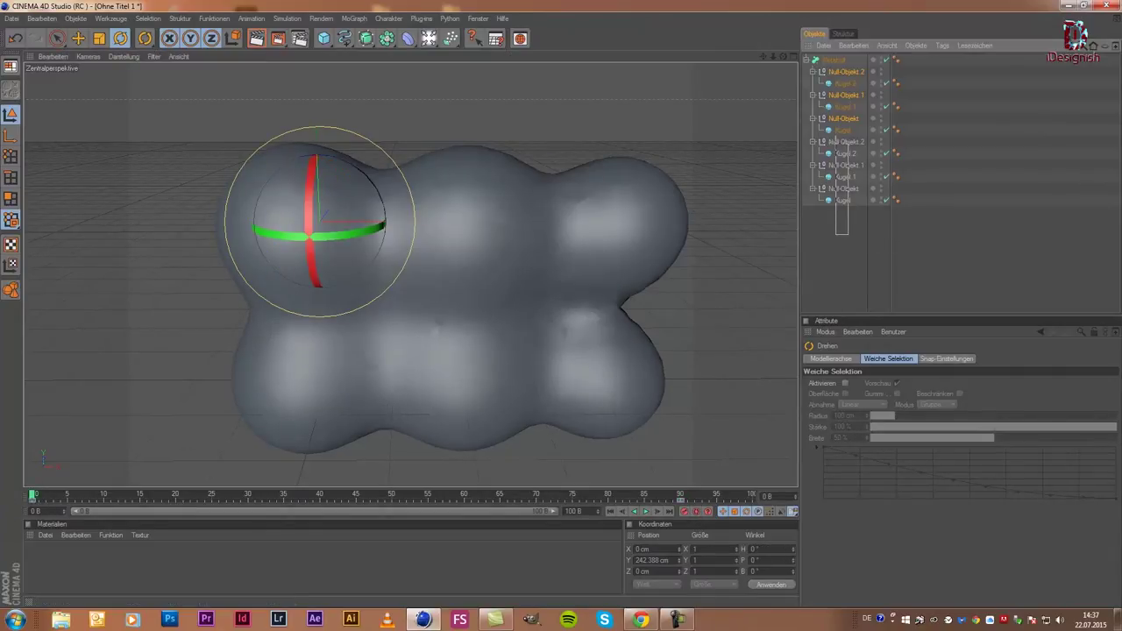
click(681, 496)
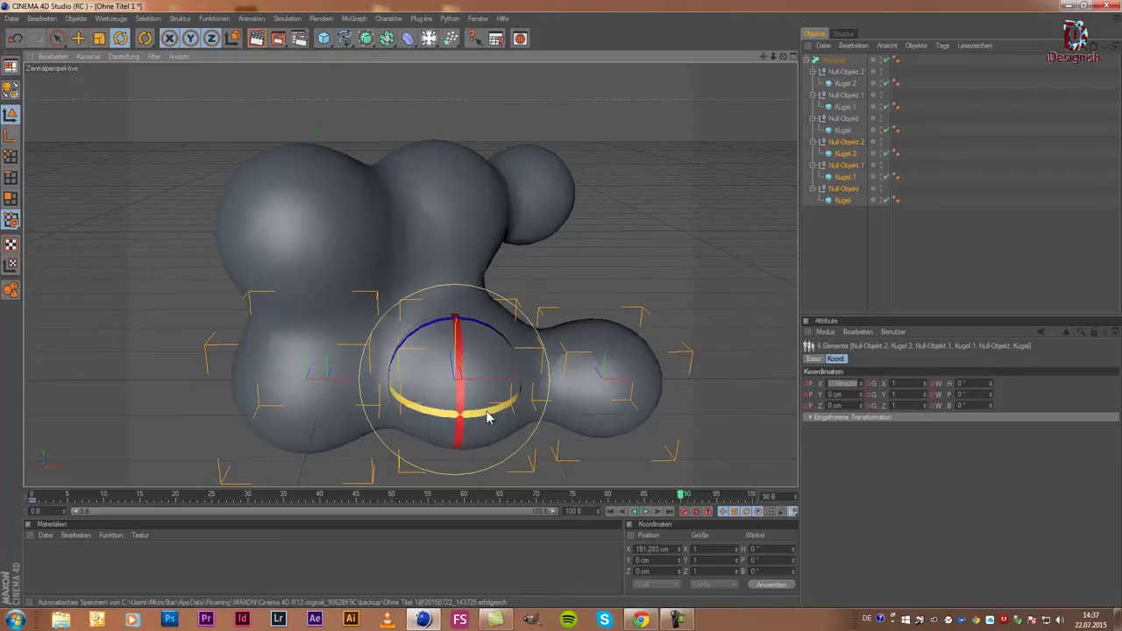
drag(487, 418, 361, 432)
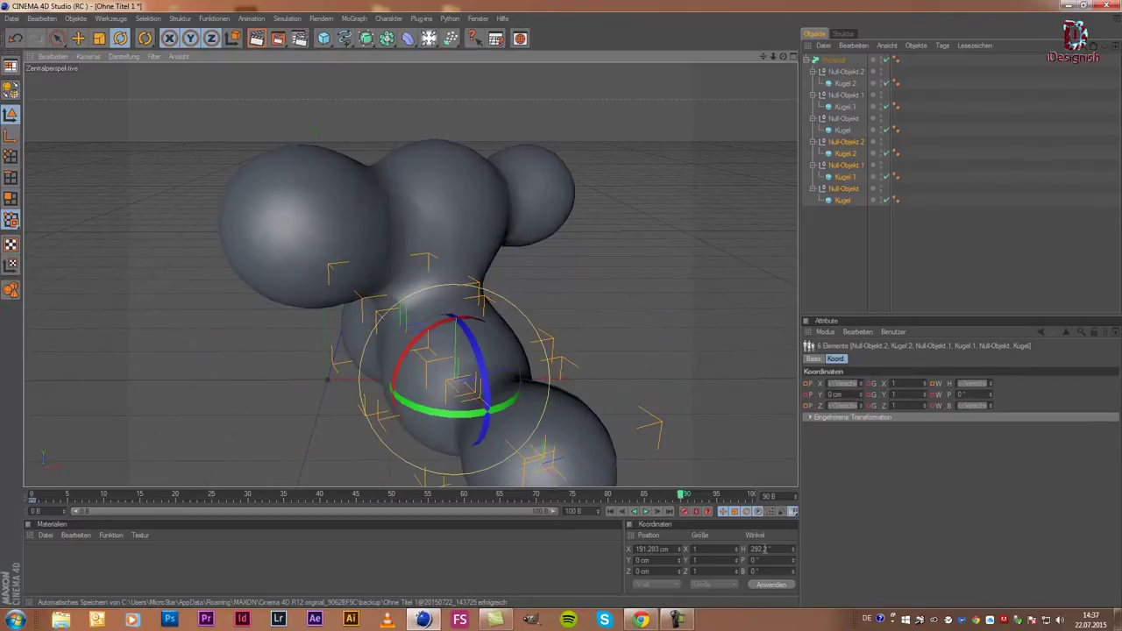
alt+right_drag(418, 325, 105, 457)
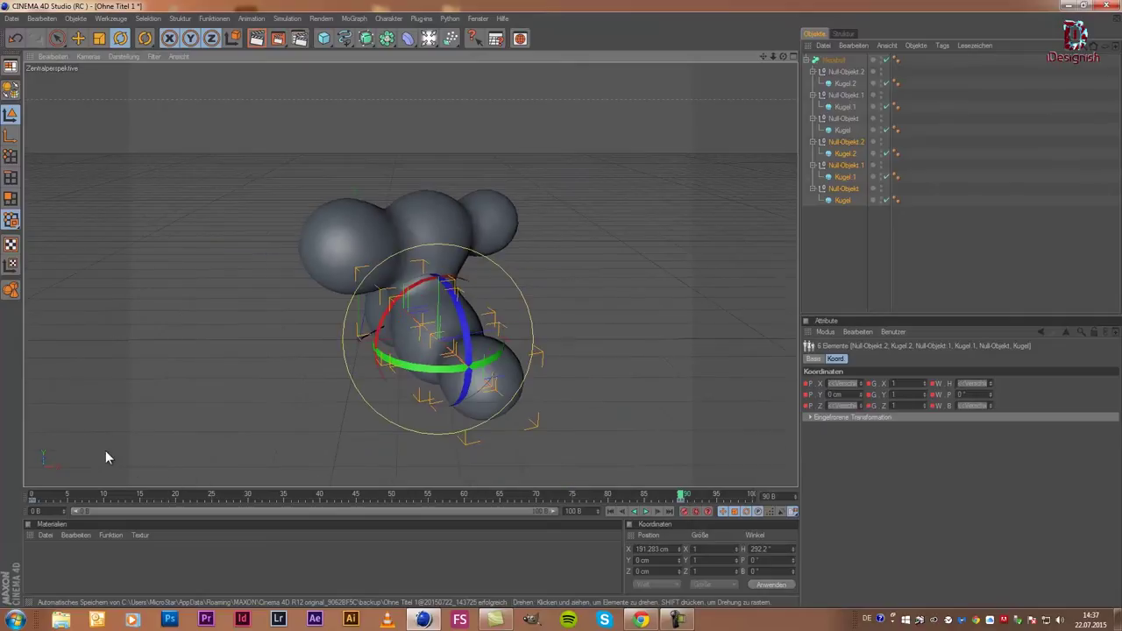
drag(70, 481, 33, 491)
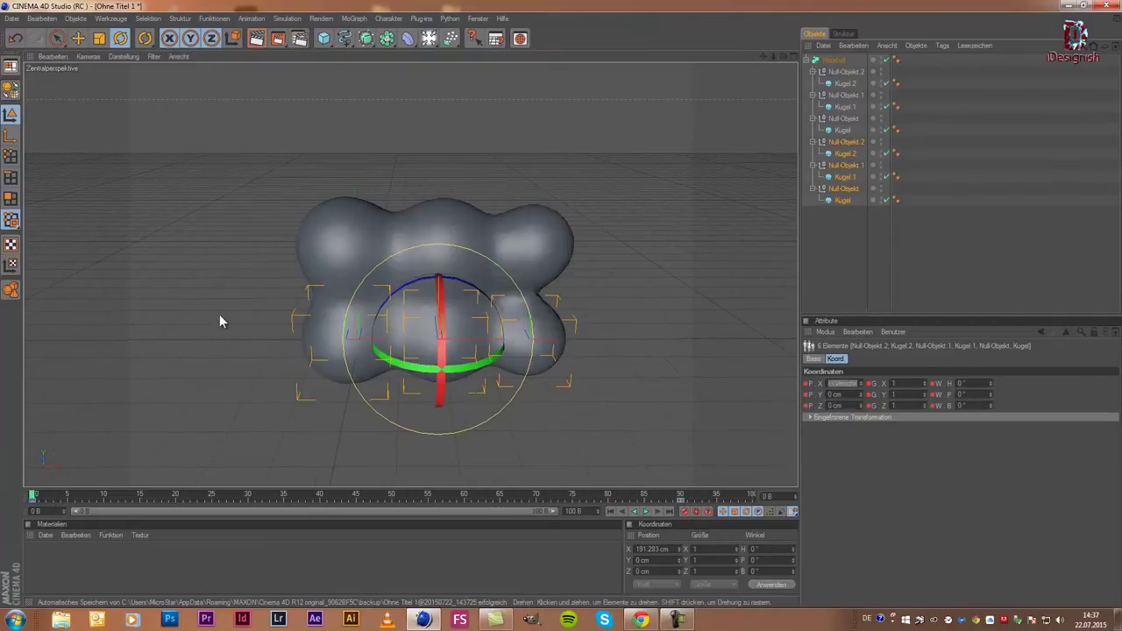
drag(478, 300, 464, 293)
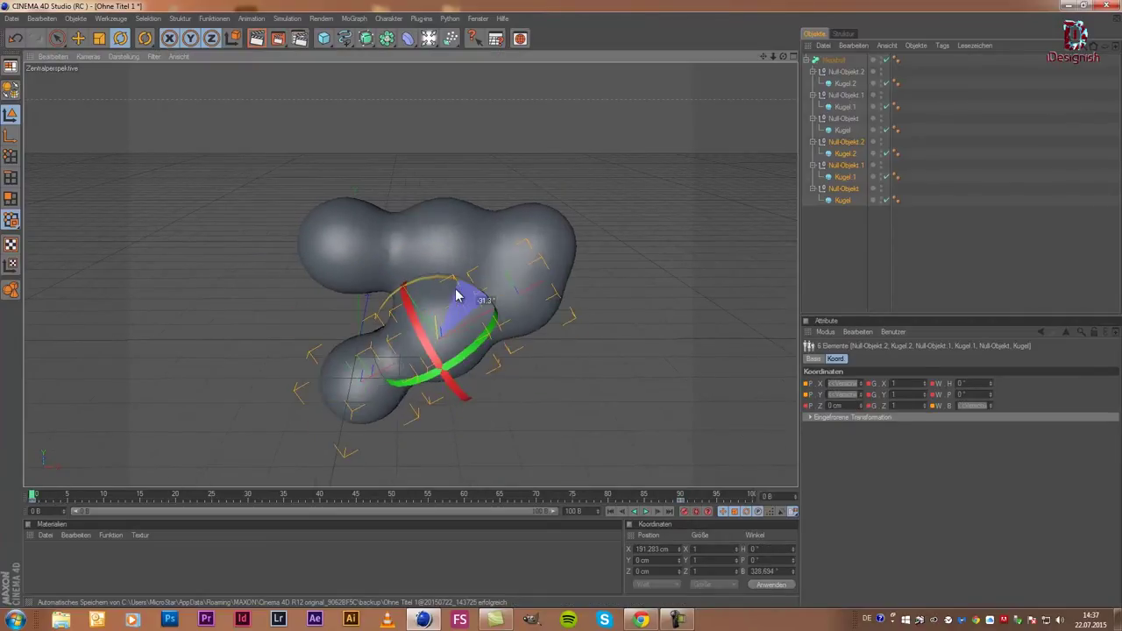
key(ctrl+z)
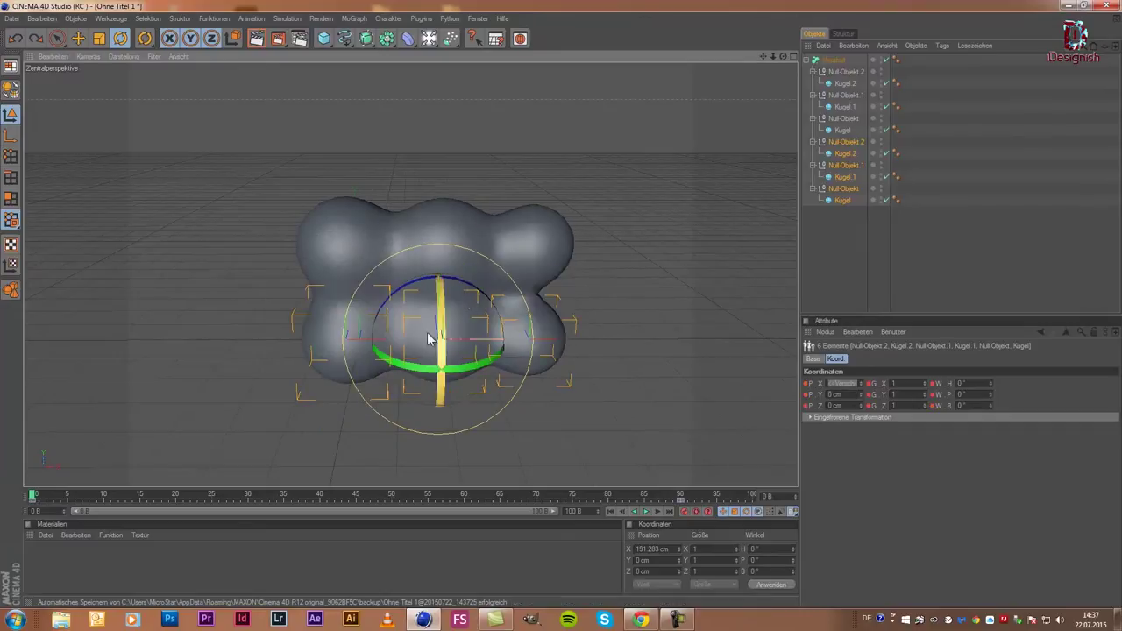
- Keyframe the lower group at frame 0 and at frame 90 with a 332° bank, then play back
click(686, 511)
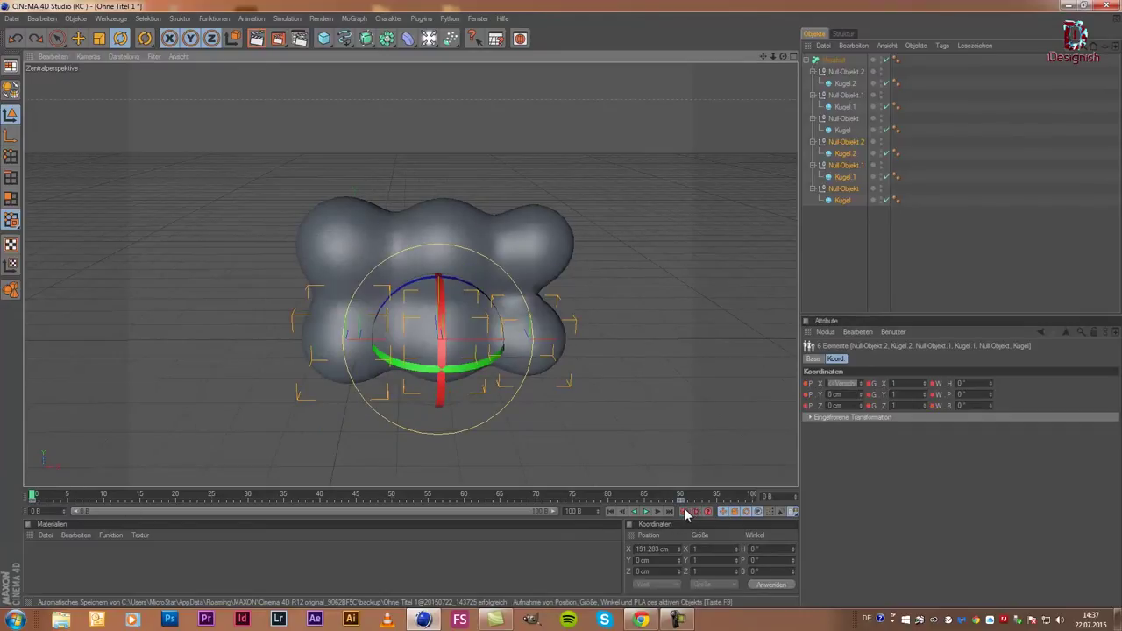
click(679, 498)
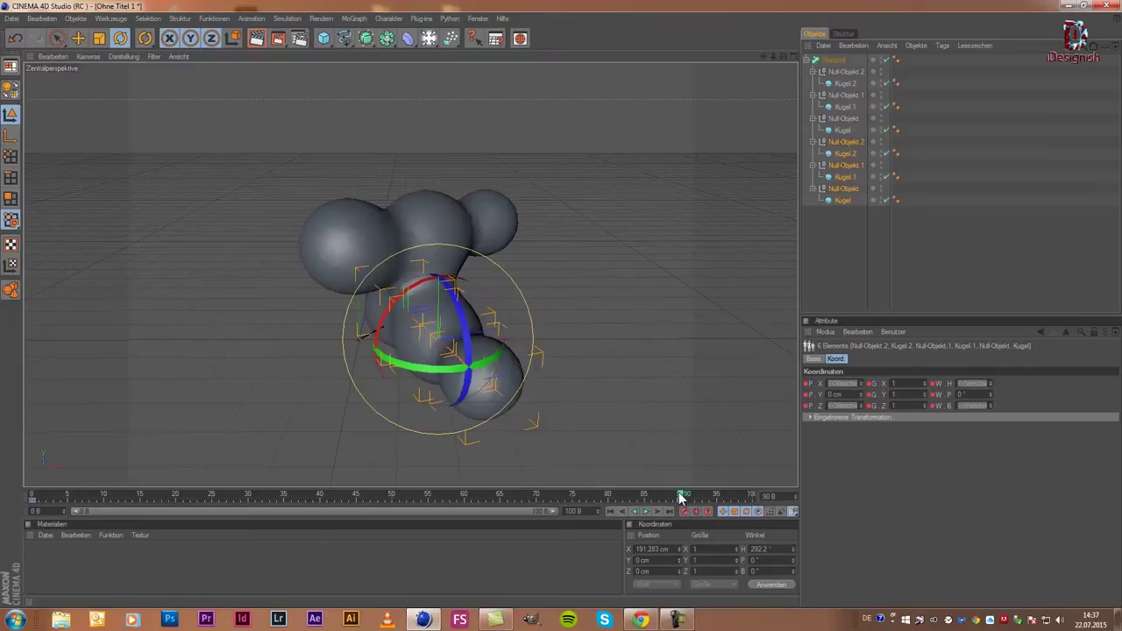
drag(460, 342, 458, 307)
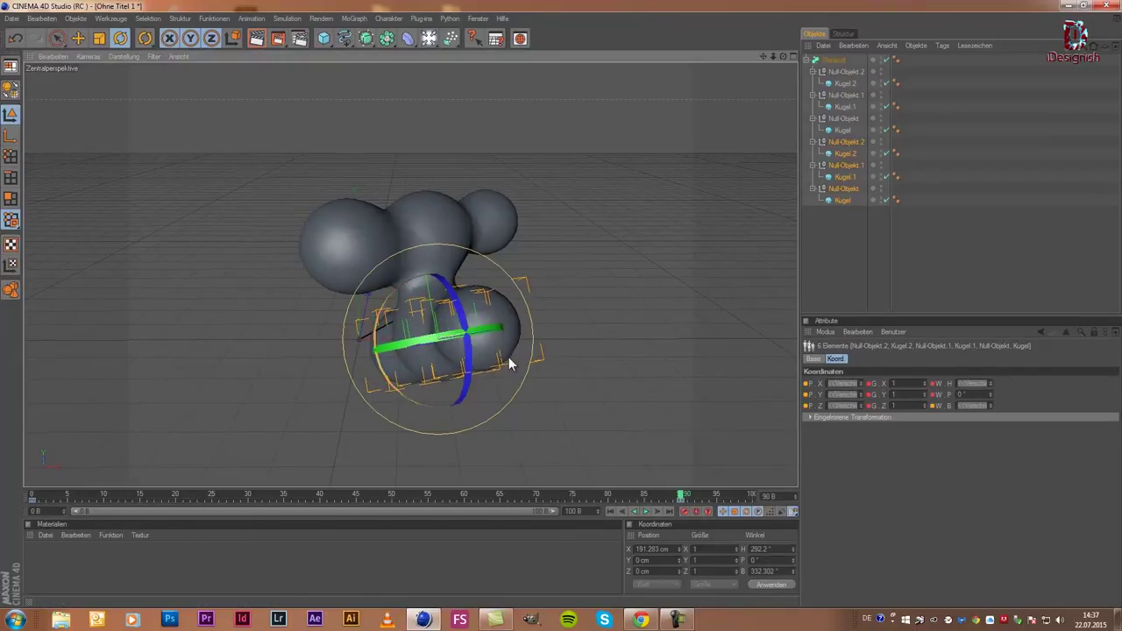
click(680, 509)
drag(680, 497, 1, 462)
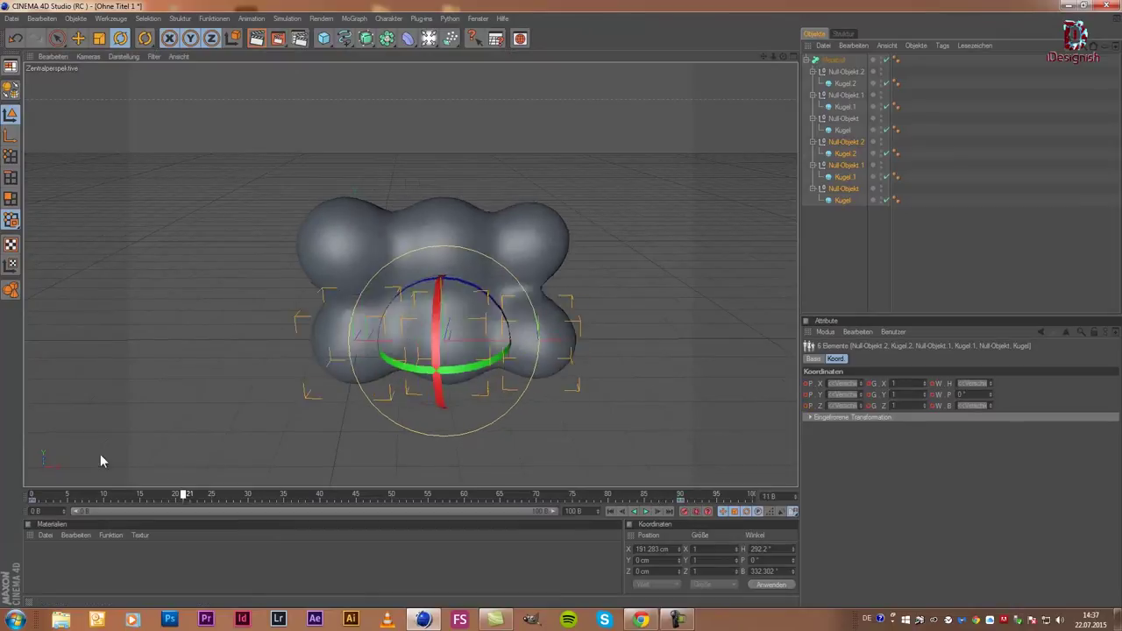
click(645, 511)
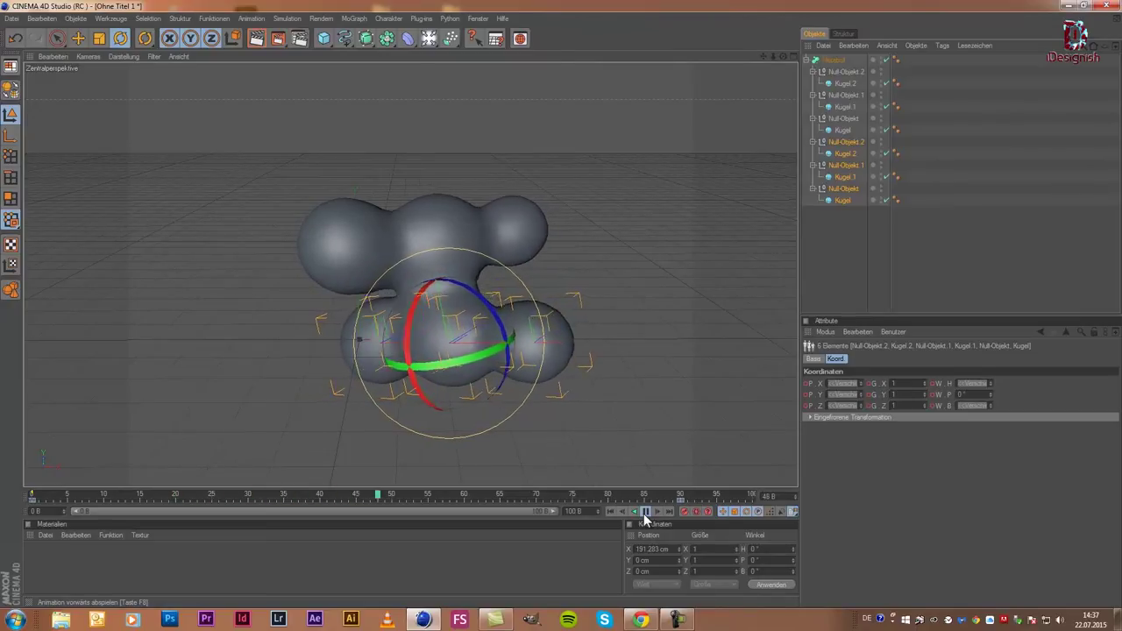
click(645, 514)
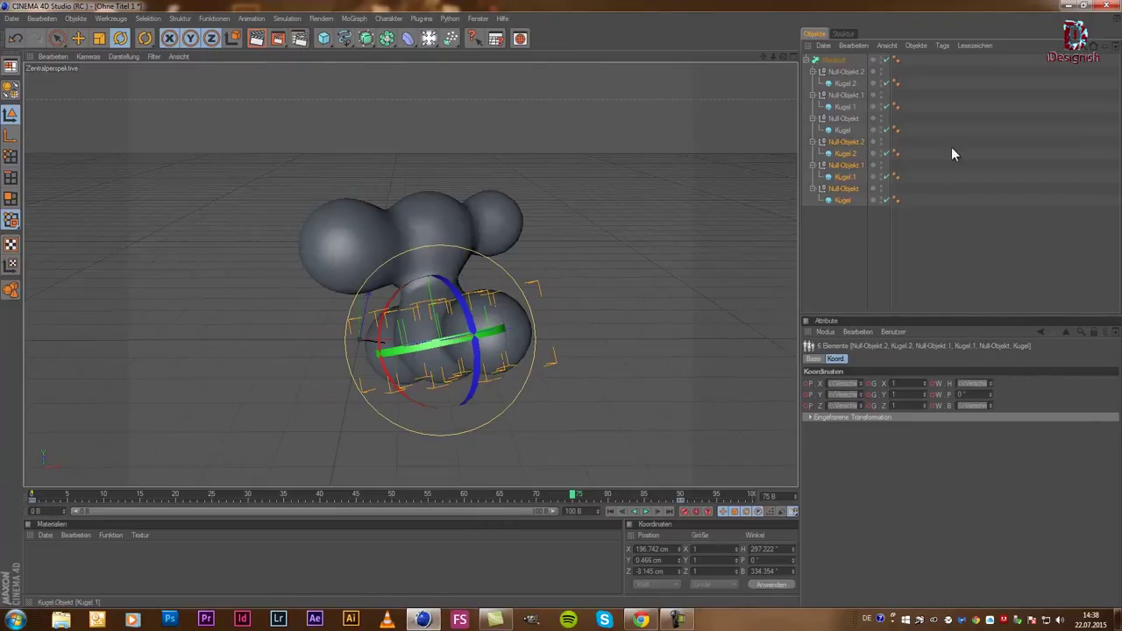
scroll(639, 329, up, 3)
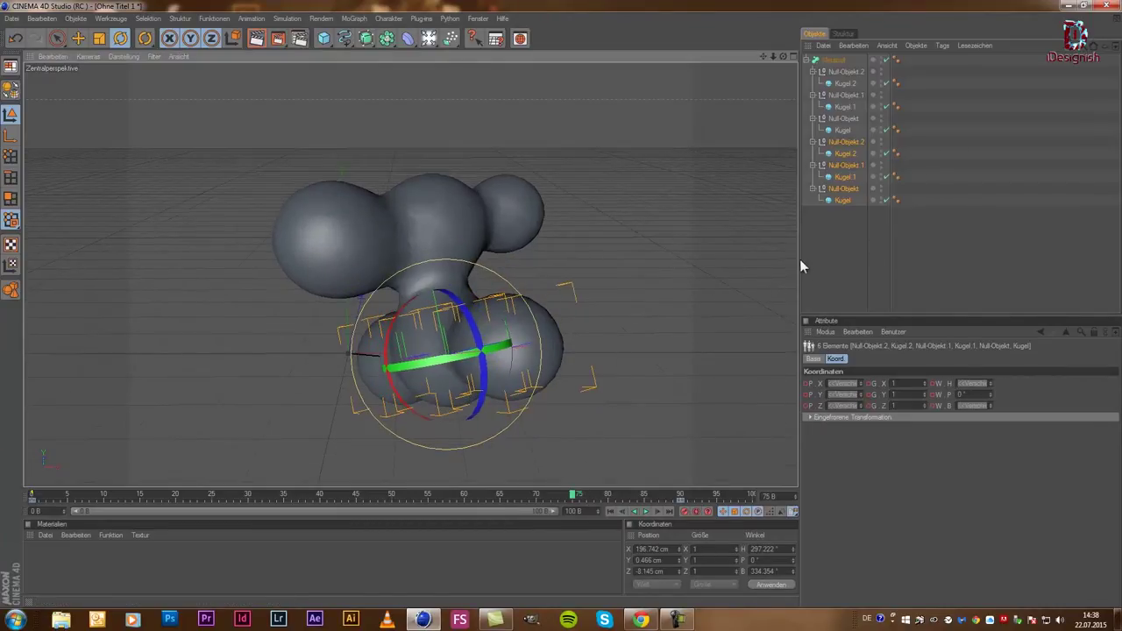
- At frame 0, rotate the lower nulls and spheres to about H 38° and B 340°
drag(831, 65, 838, 239)
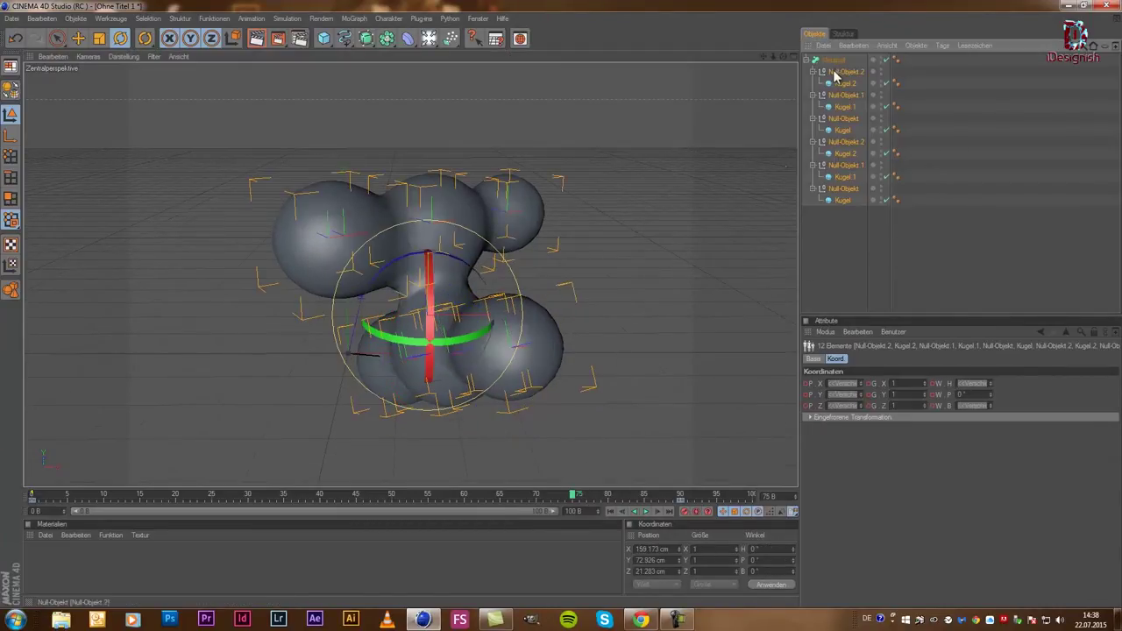
click(689, 498)
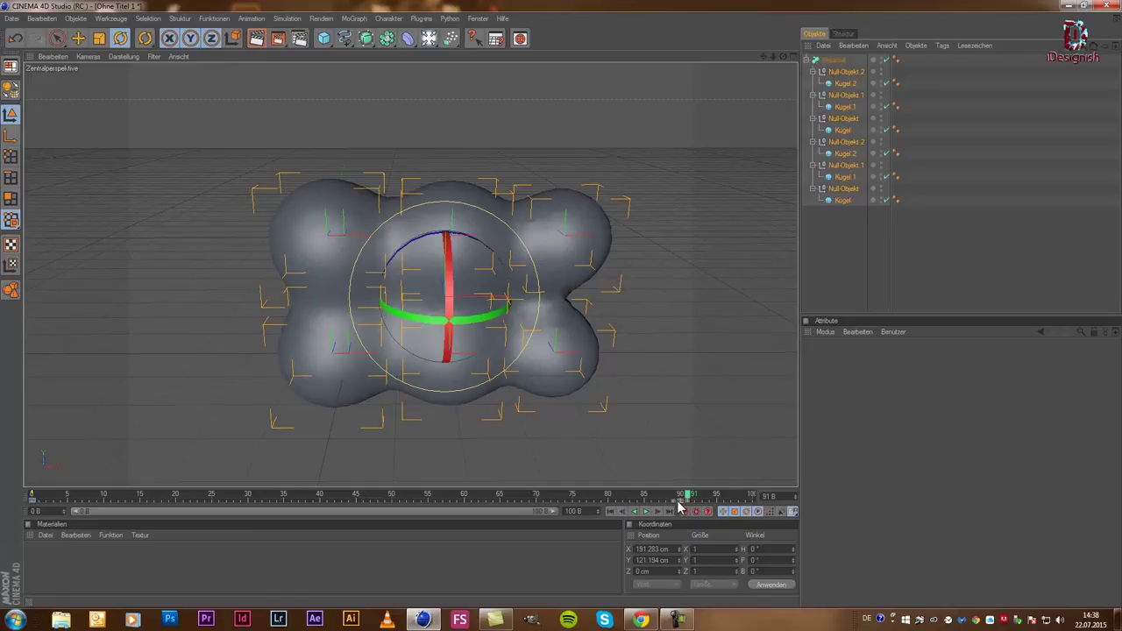
click(32, 497)
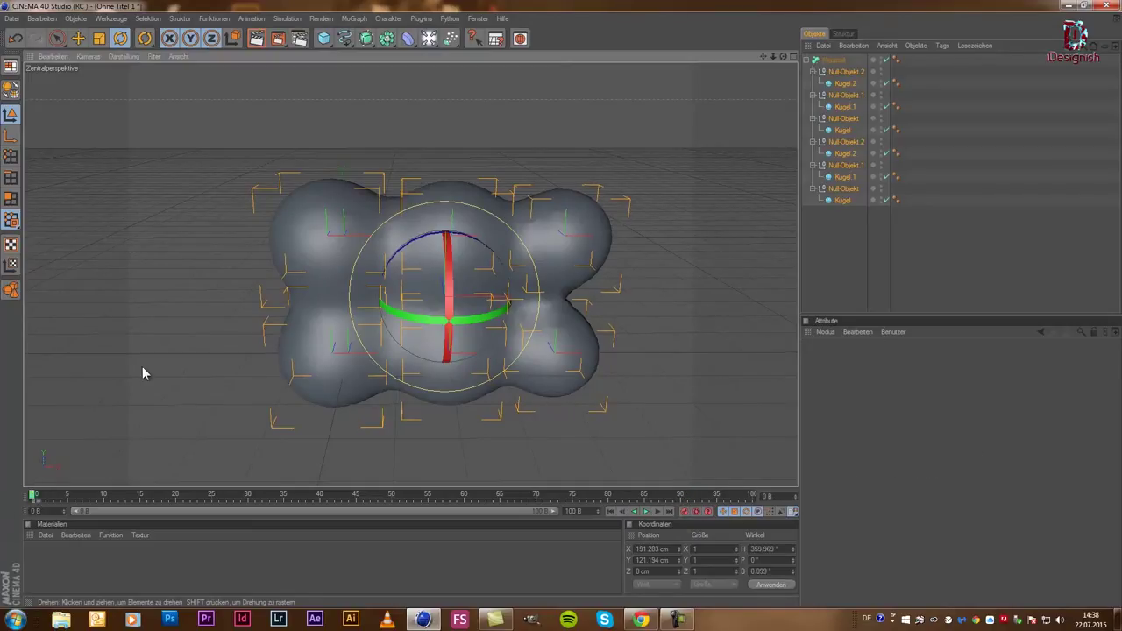
mouse_move(850, 272)
mouse_down()
mouse_move(833, 201)
mouse_move(849, 138)
mouse_move(834, 155)
mouse_up()
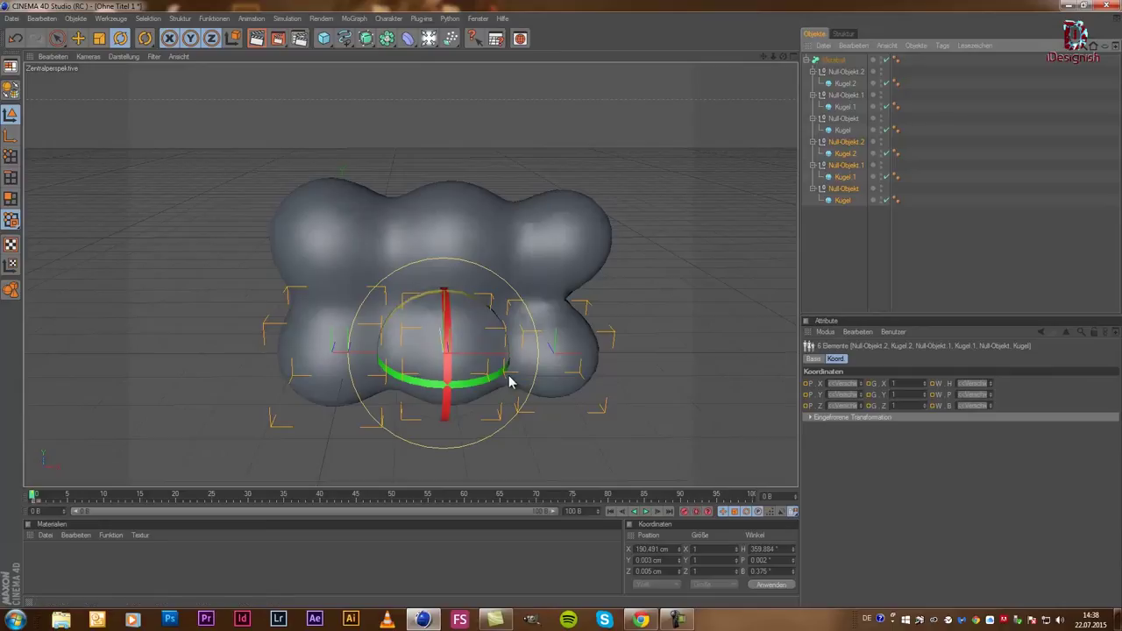
mouse_move(483, 387)
mouse_down()
mouse_move(545, 370)
mouse_move(529, 373)
mouse_up()
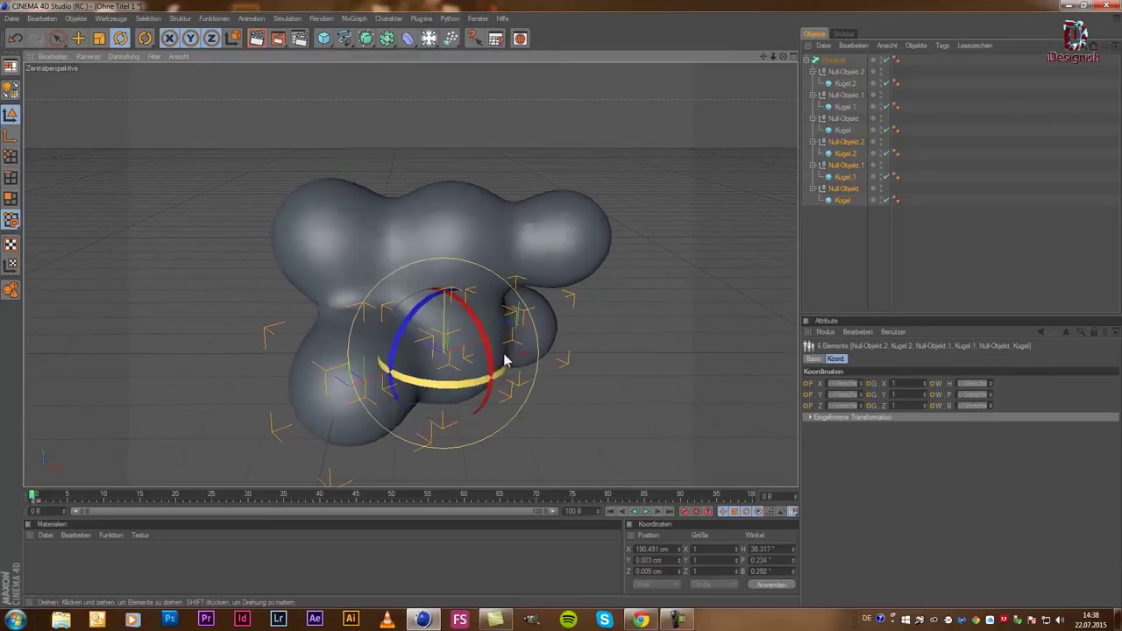
drag(414, 333, 341, 399)
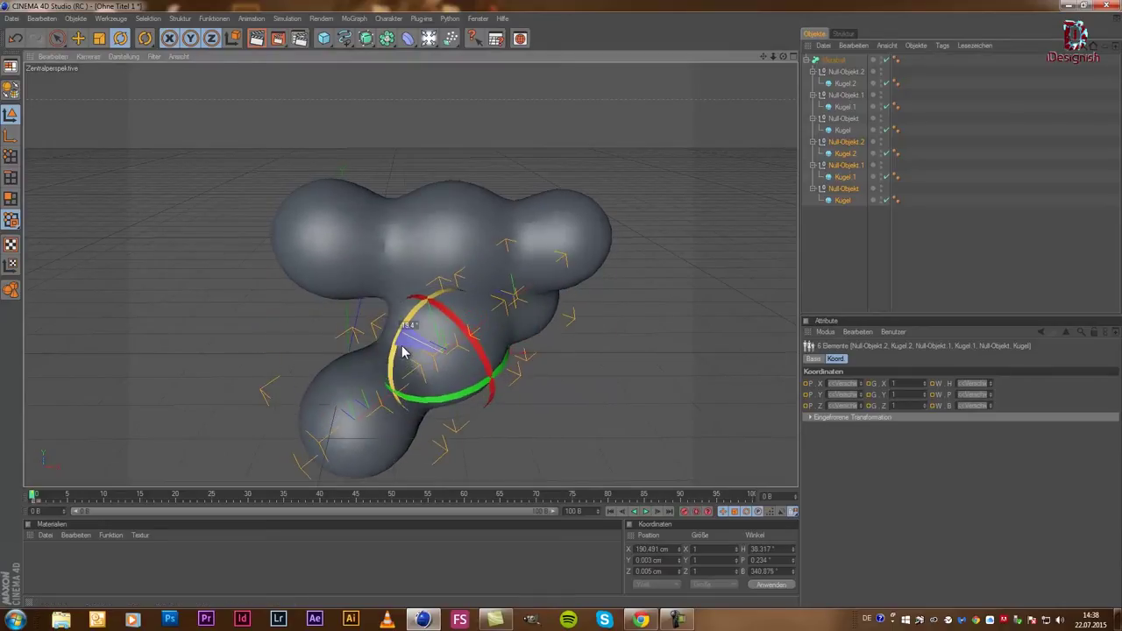
click(342, 399)
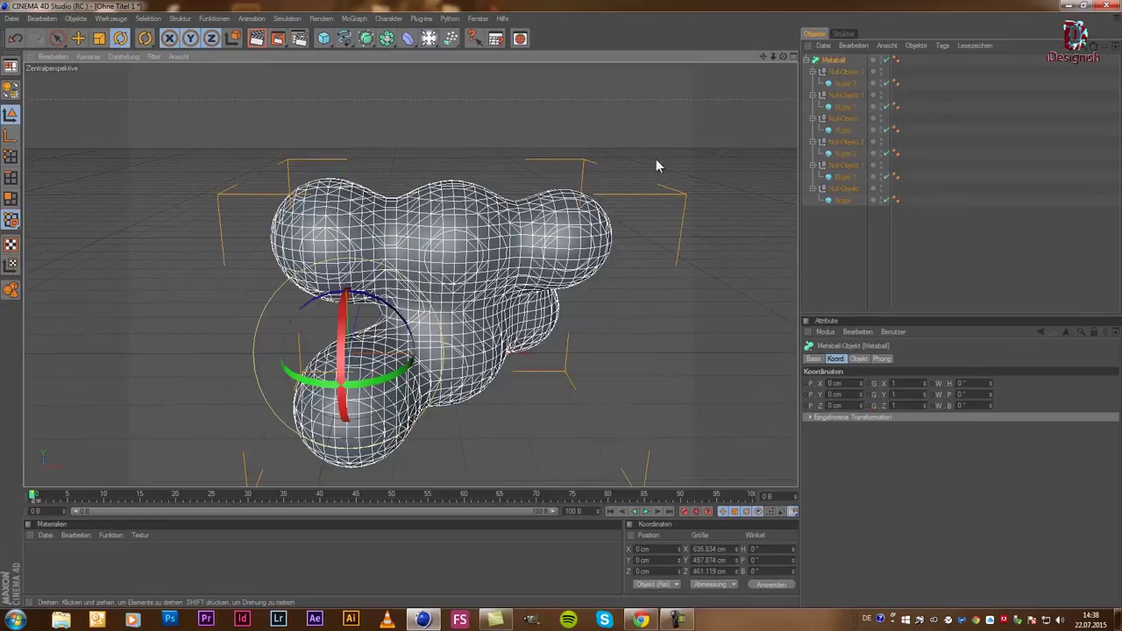
click(847, 200)
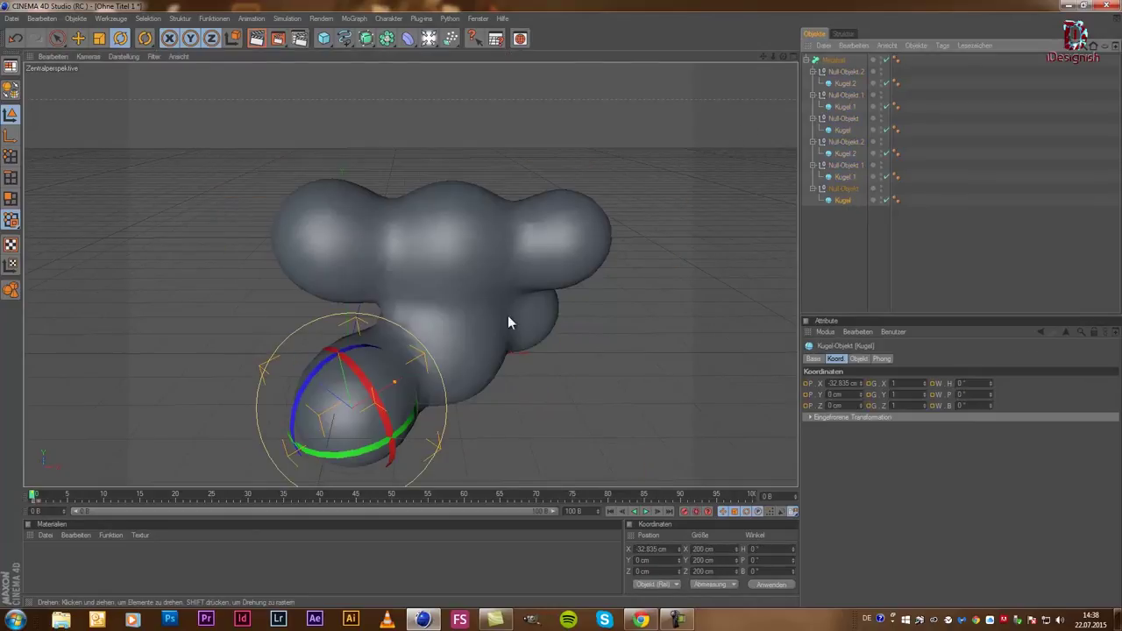
- Raise the selected Kugel by about 72 cm and slide it sideways along X
click(57, 38)
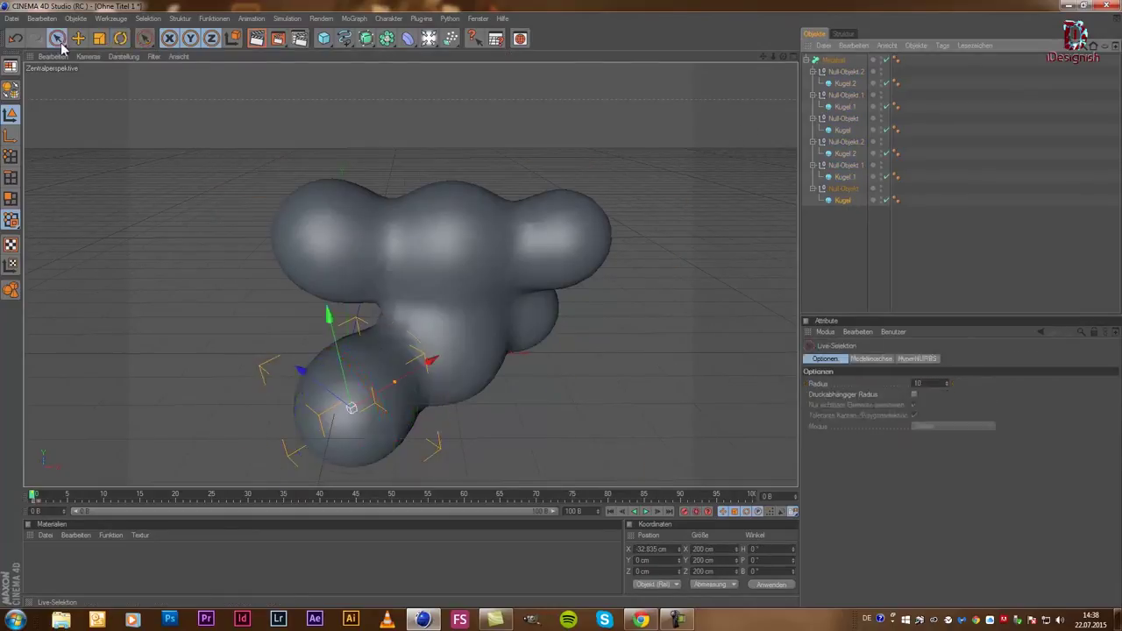
drag(346, 362, 562, 304)
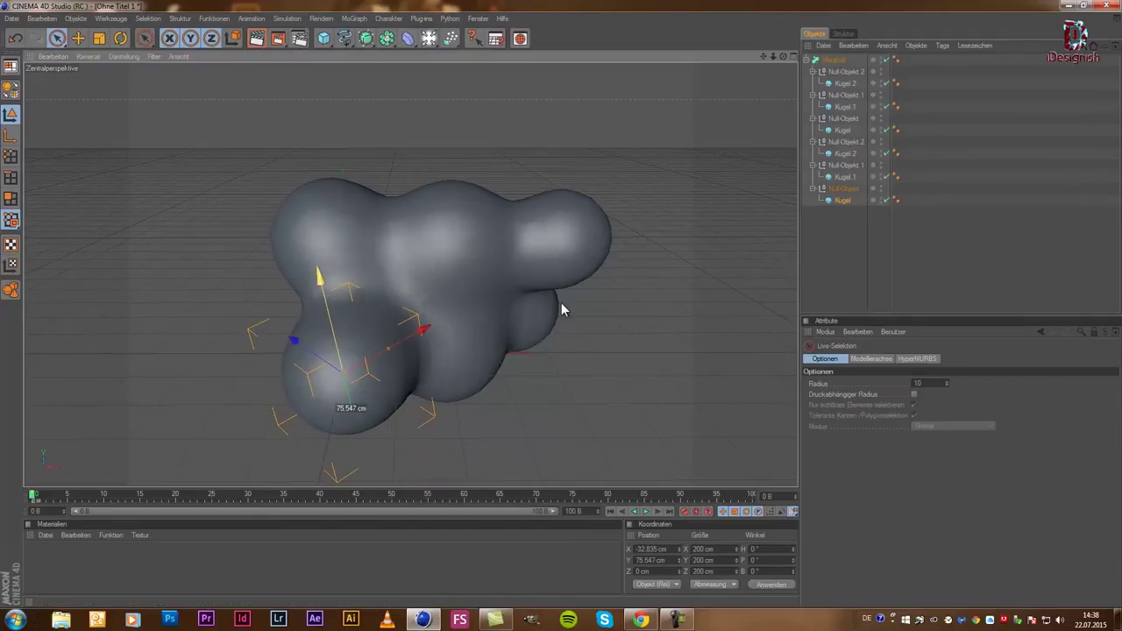
mouse_move(422, 331)
mouse_down()
mouse_move(563, 303)
mouse_move(556, 310)
mouse_up()
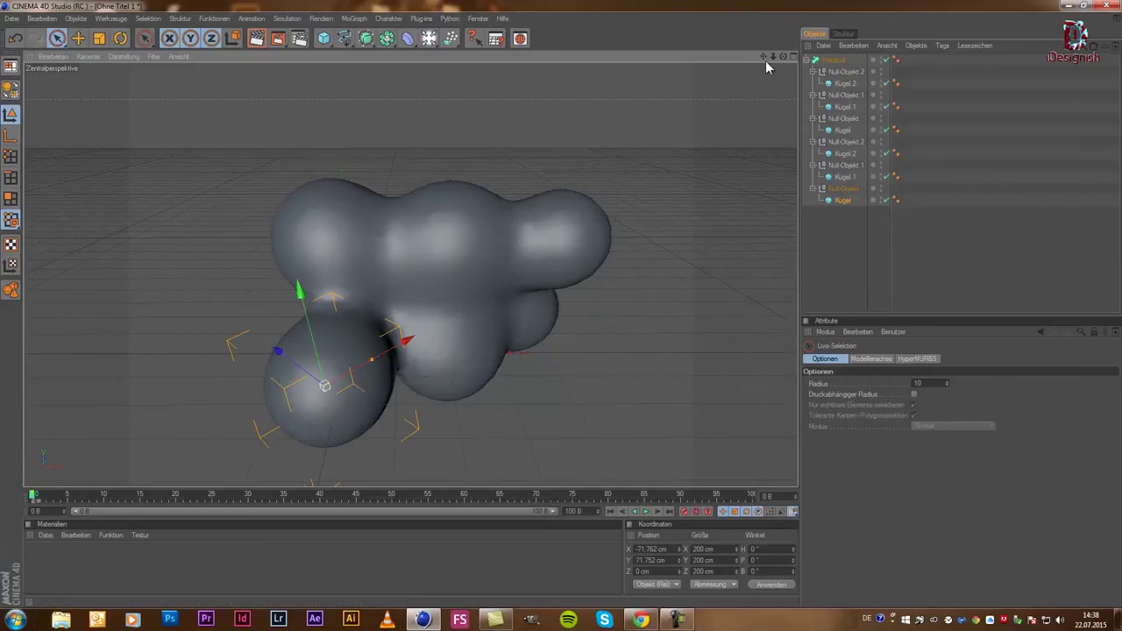
drag(782, 60, 561, 304)
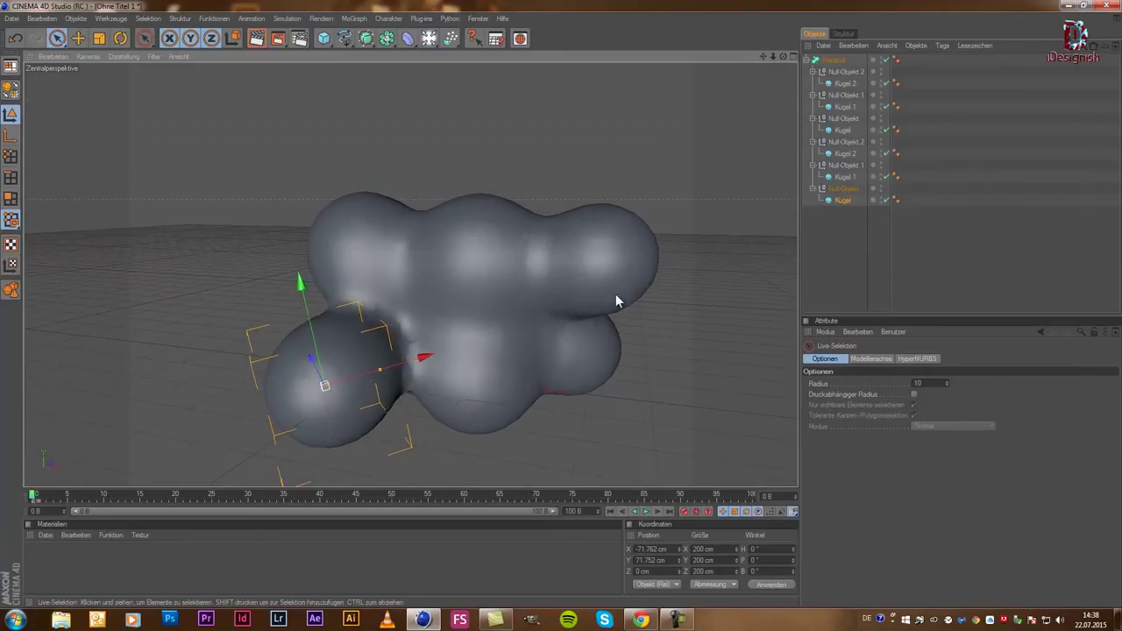
click(615, 293)
- Rotate the upper three spheres in heading and bank, then lift them about 61 cm
drag(919, 70, 815, 132)
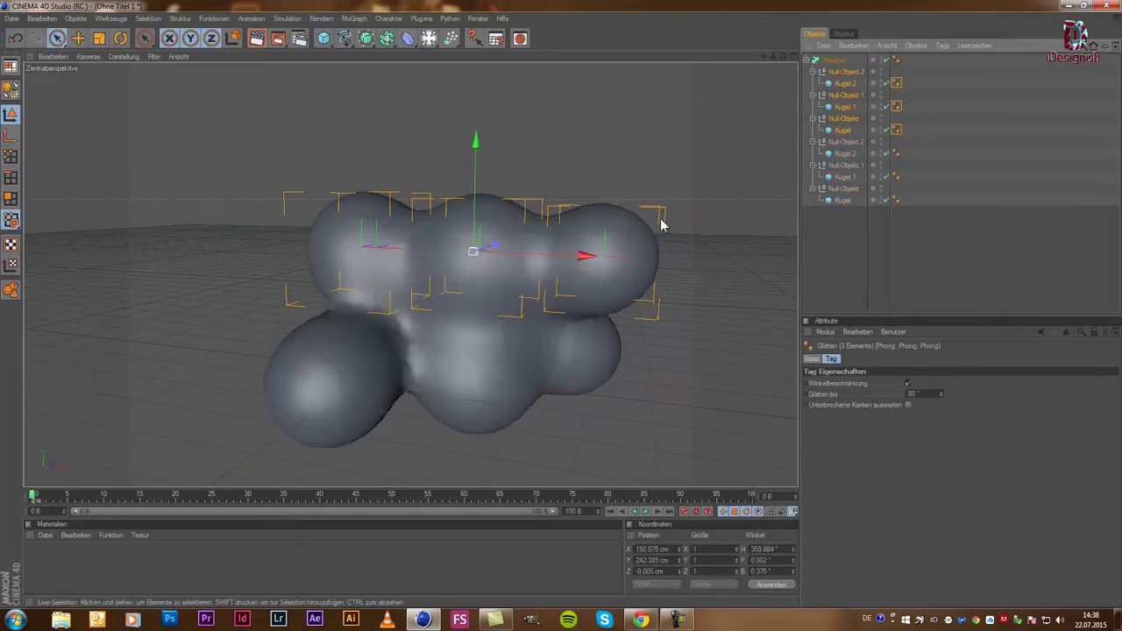
click(120, 38)
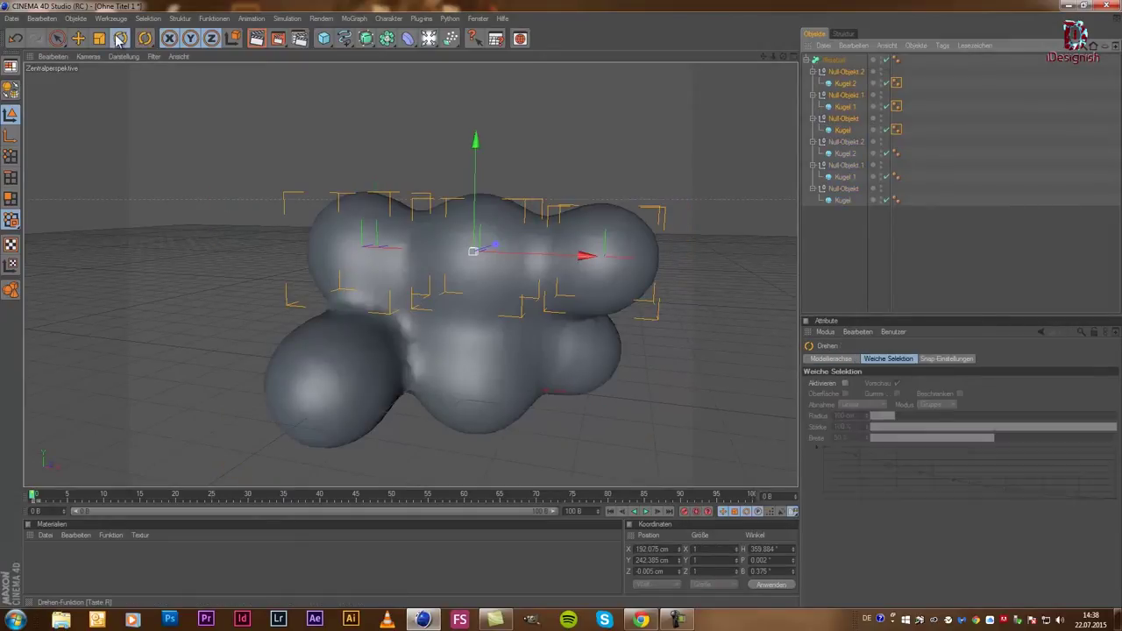
drag(478, 263, 548, 267)
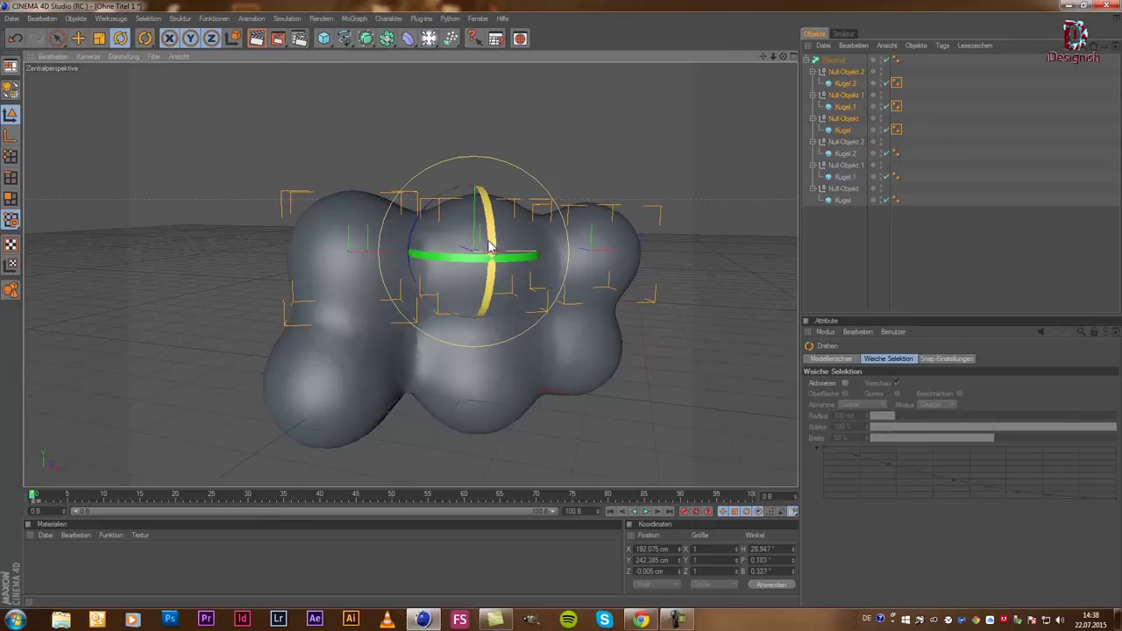
drag(448, 197, 444, 222)
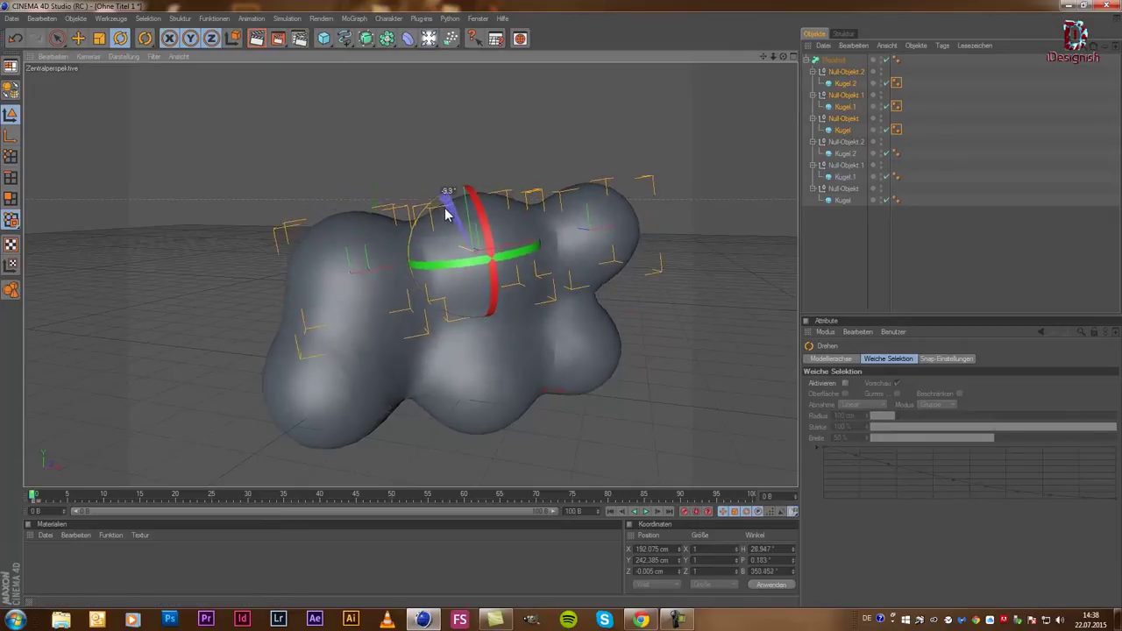
key(space)
drag(470, 232, 562, 310)
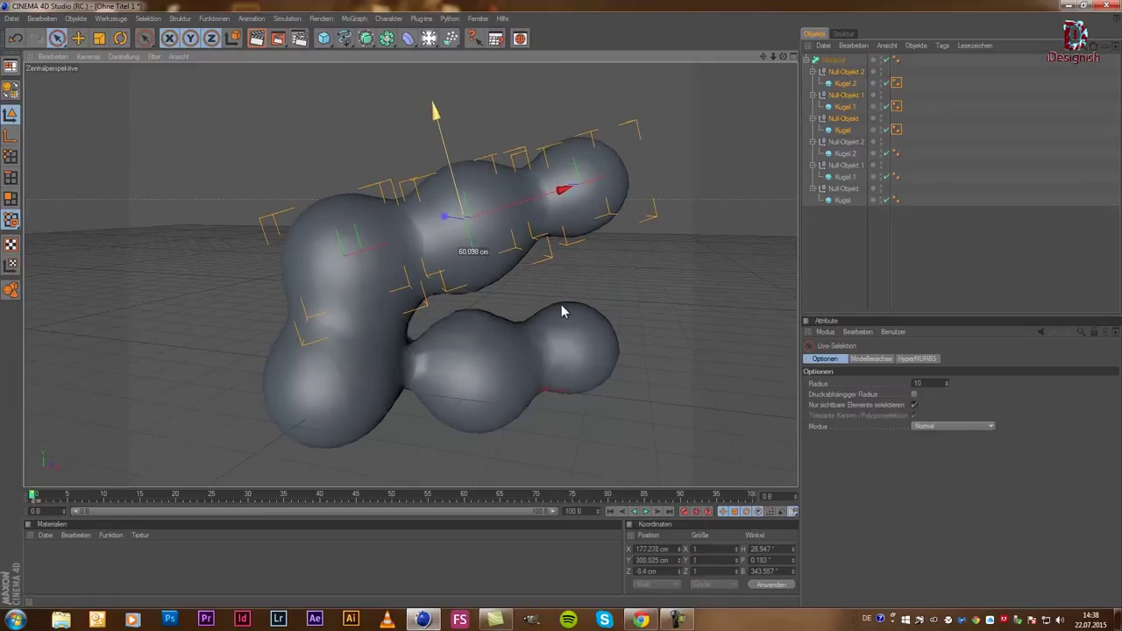
click(494, 267)
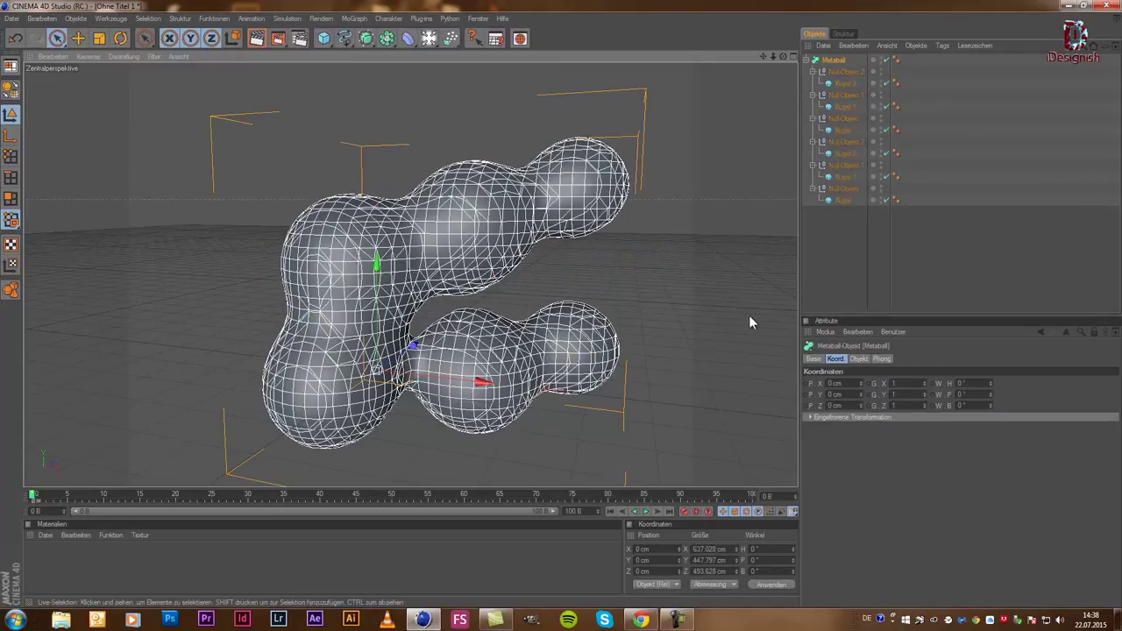
- Lower Kugel 1 by about 27 cm to Y −27.388 cm, fusing the two rows
click(843, 118)
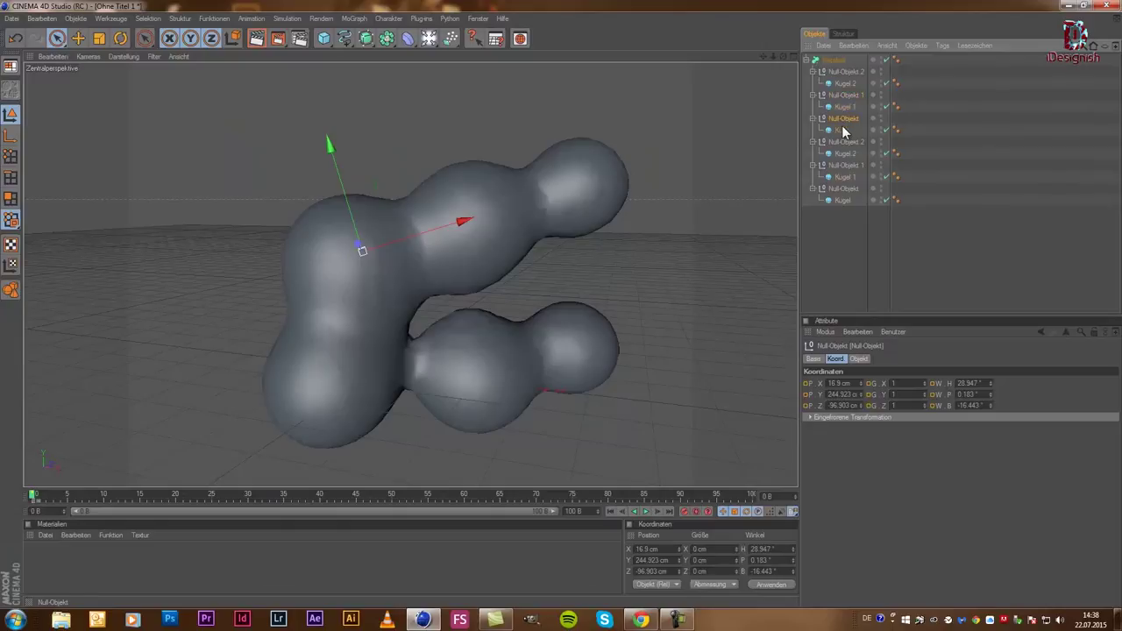
click(844, 106)
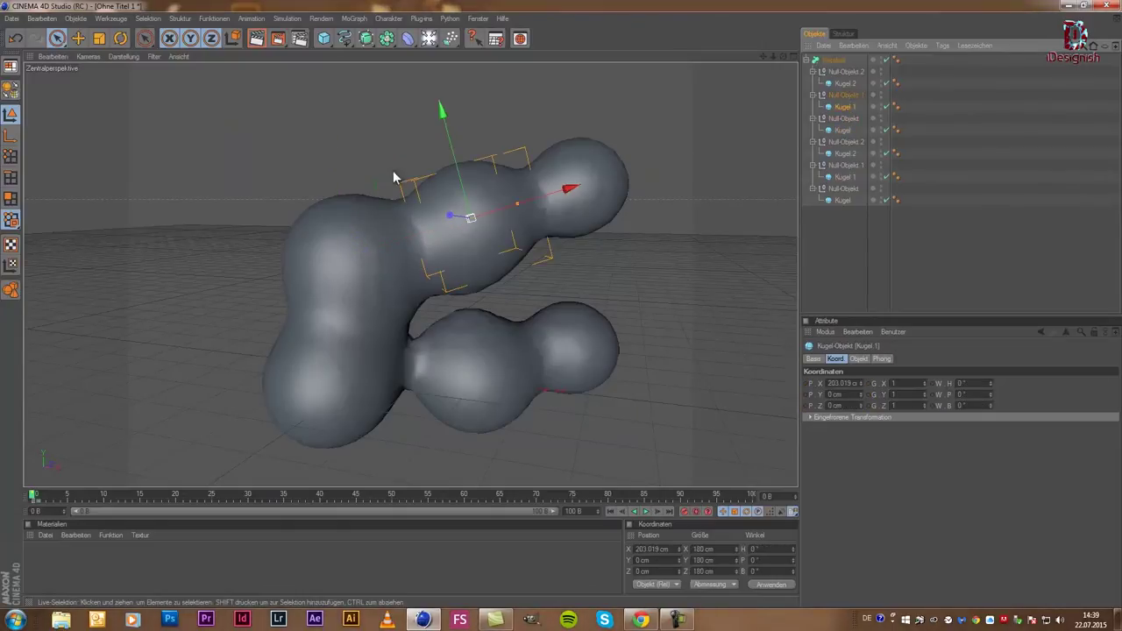
drag(443, 171, 561, 303)
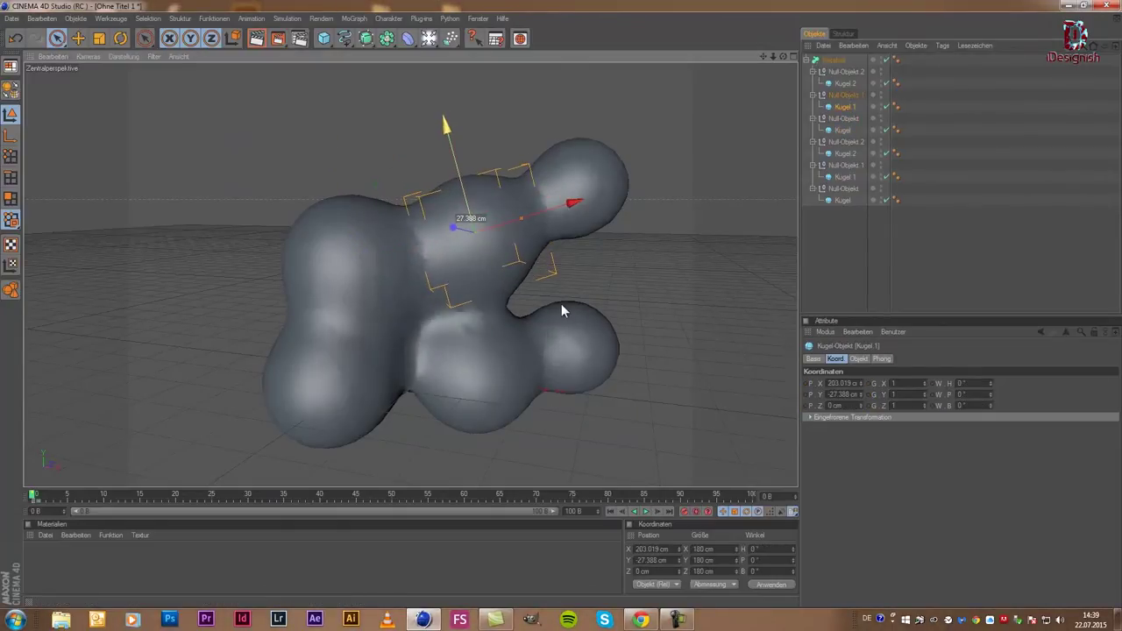
click(595, 174)
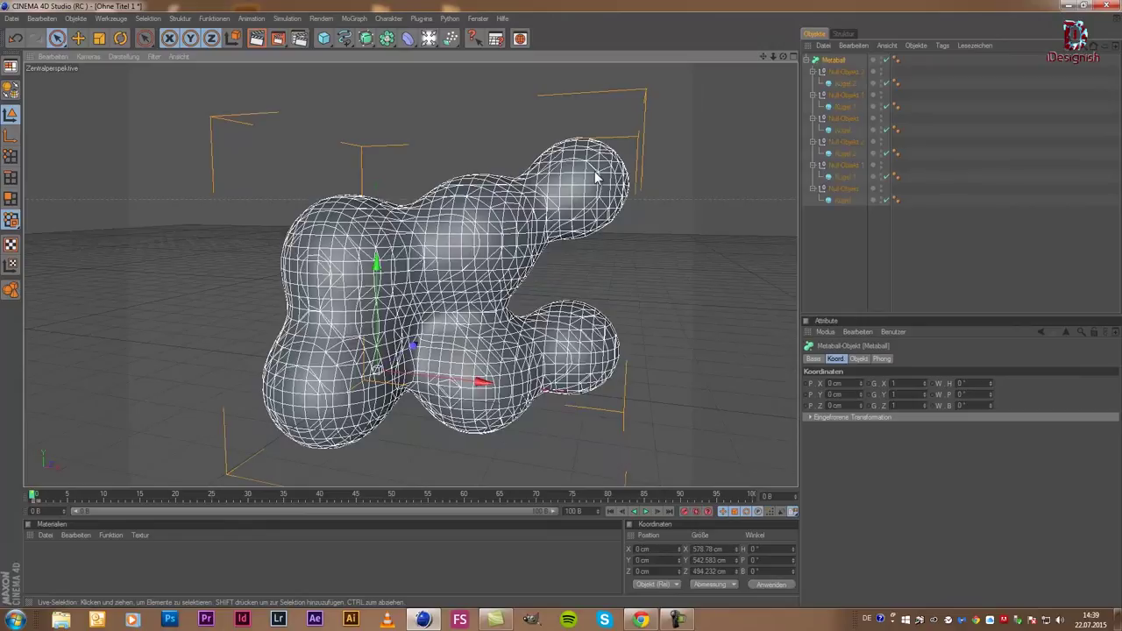
click(845, 165)
click(844, 201)
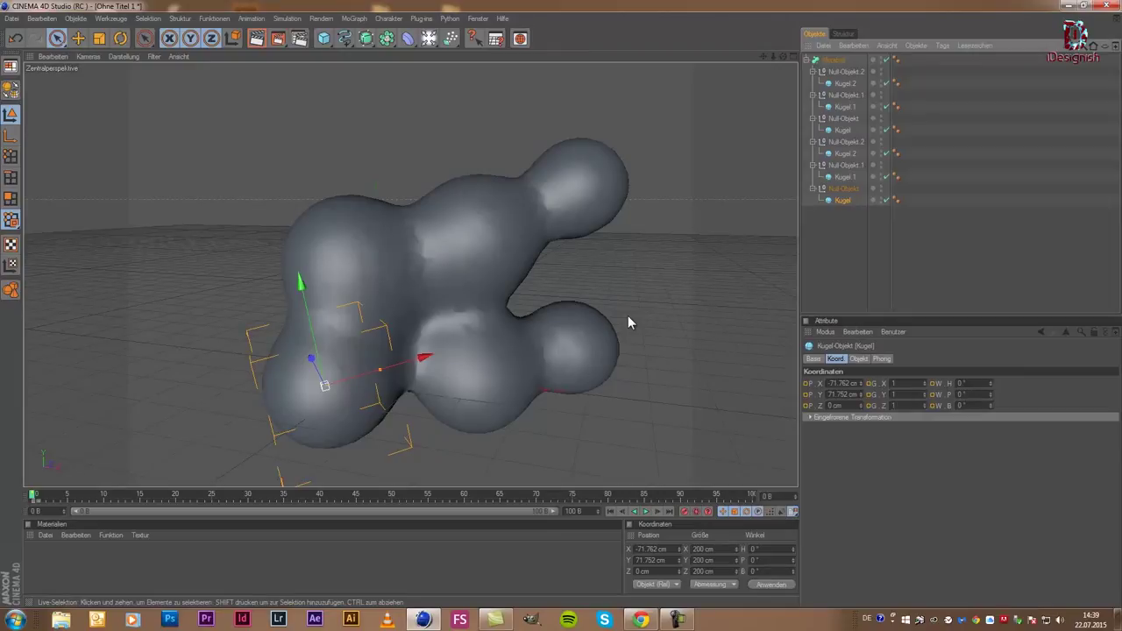
click(660, 182)
drag(763, 55, 561, 303)
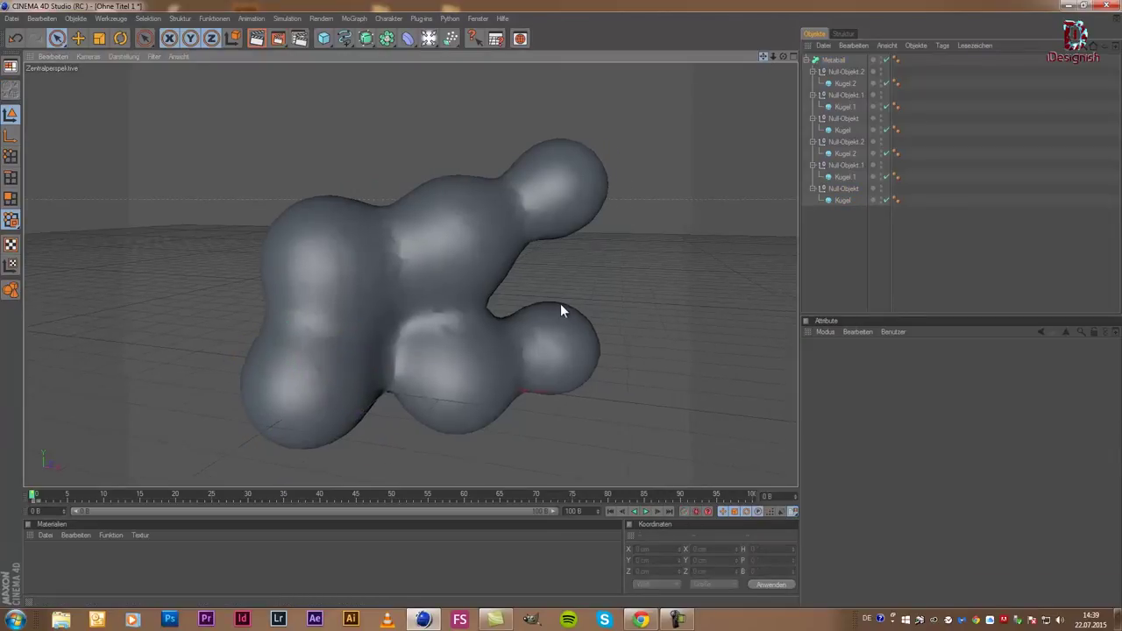
- Create a new material Mat, open it in the Material-Editor, and show the colour texture choices
double_click(69, 564)
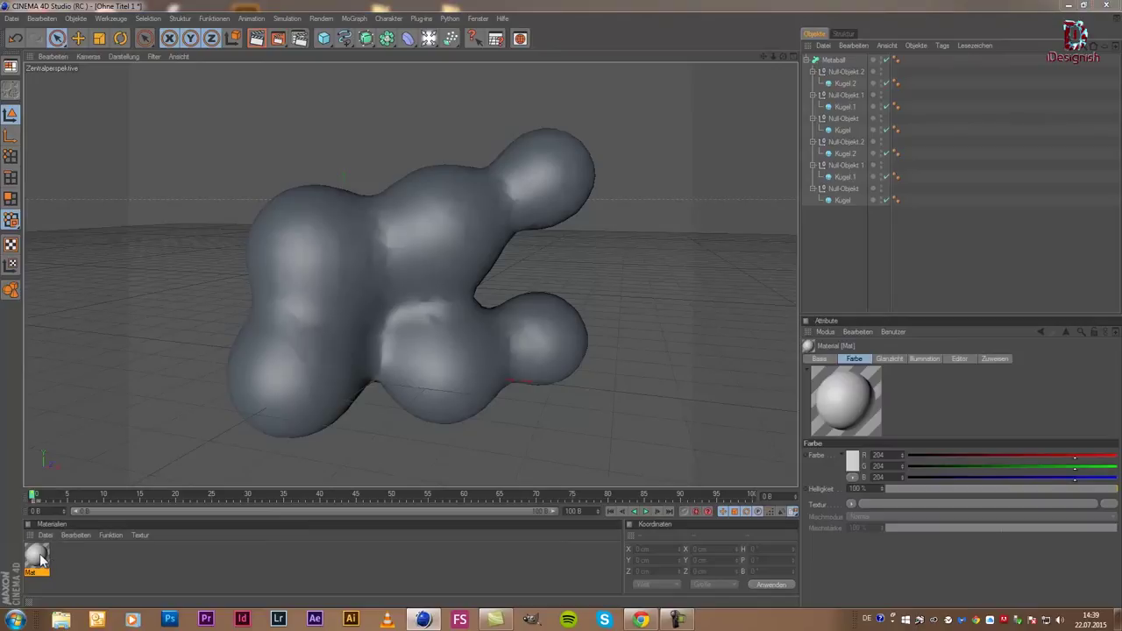
double_click(38, 560)
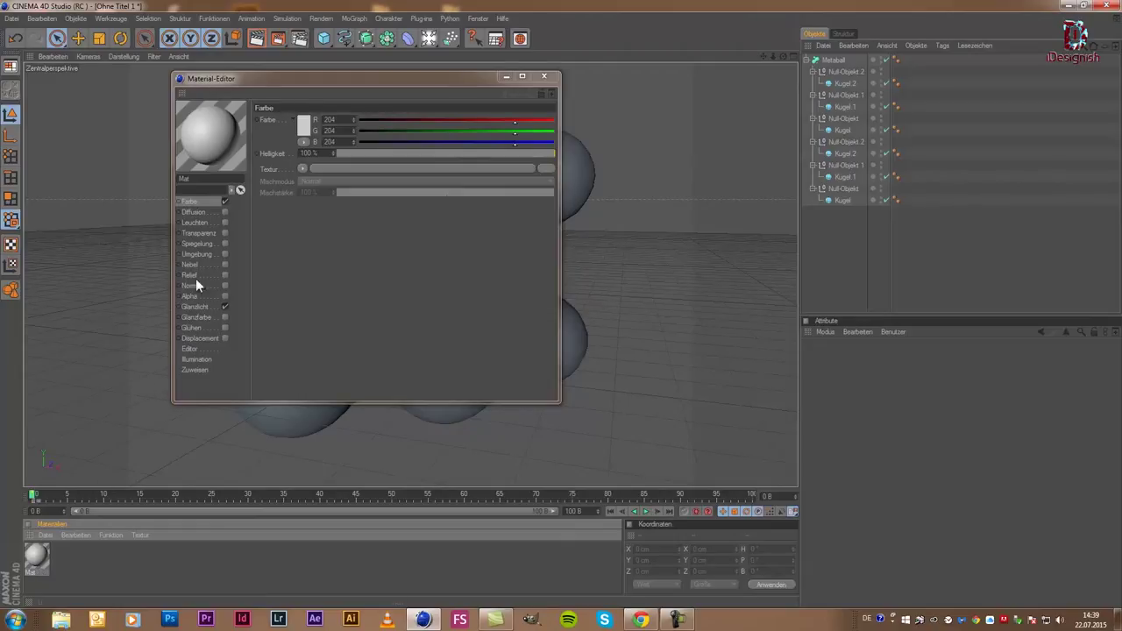
click(301, 167)
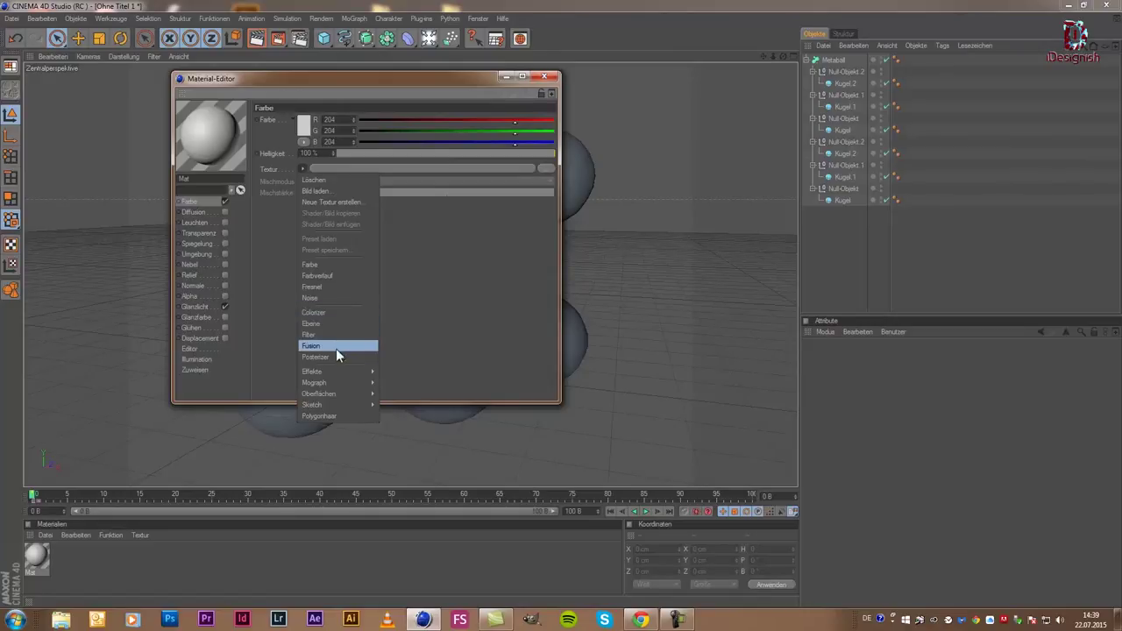
mouse_move(319, 394)
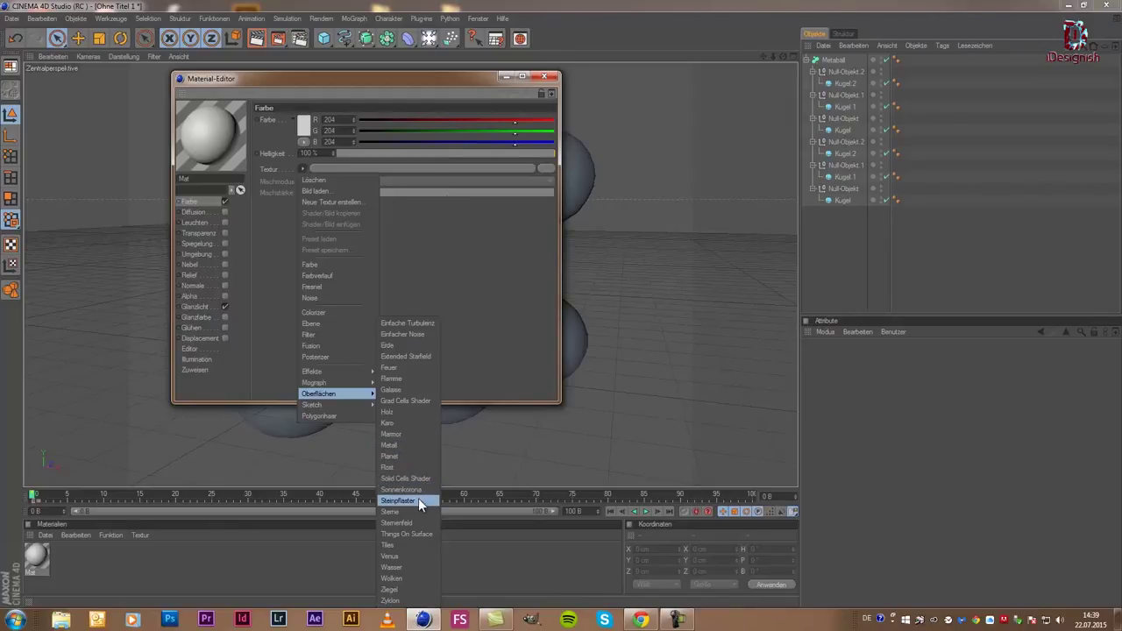
- Apply the Tiles shader as Mat's colour texture and open its settings
click(401, 545)
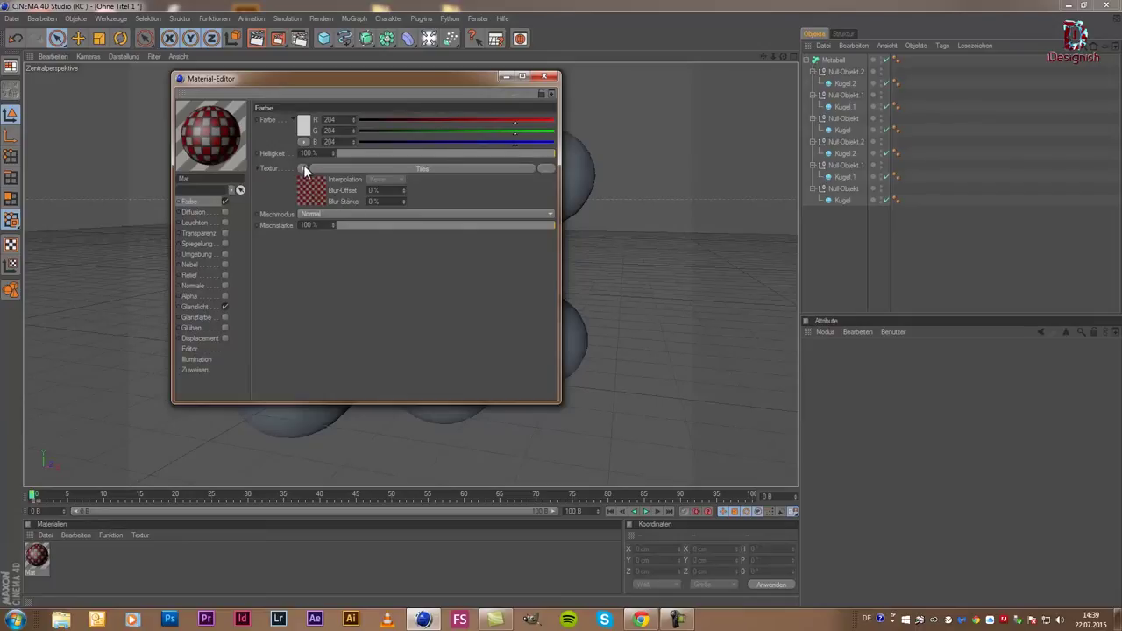
click(301, 167)
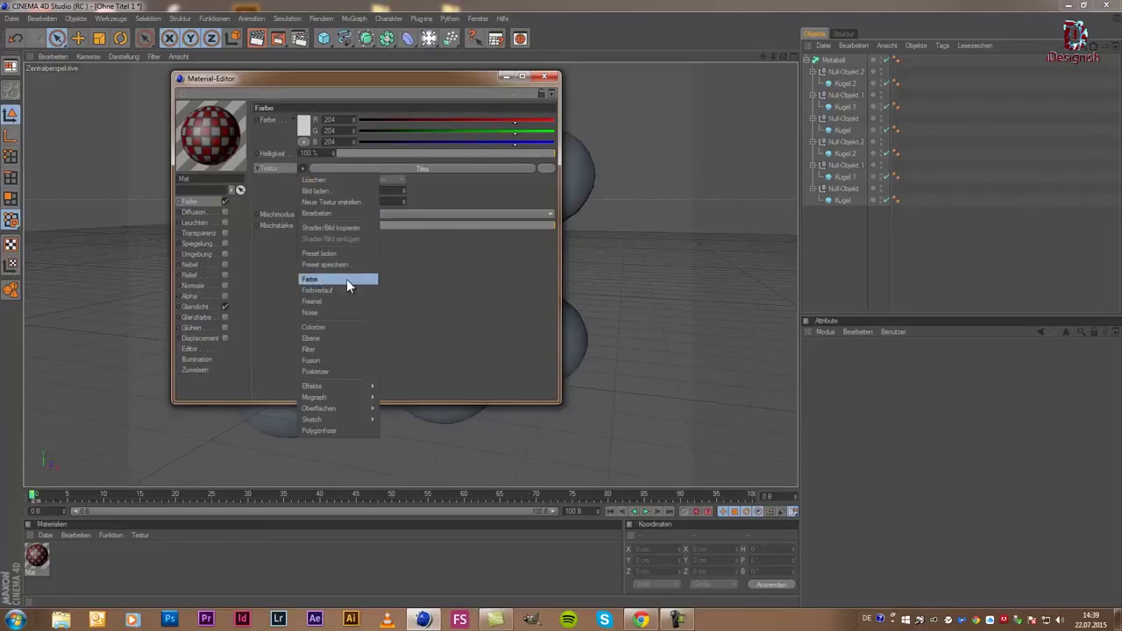
mouse_move(318, 408)
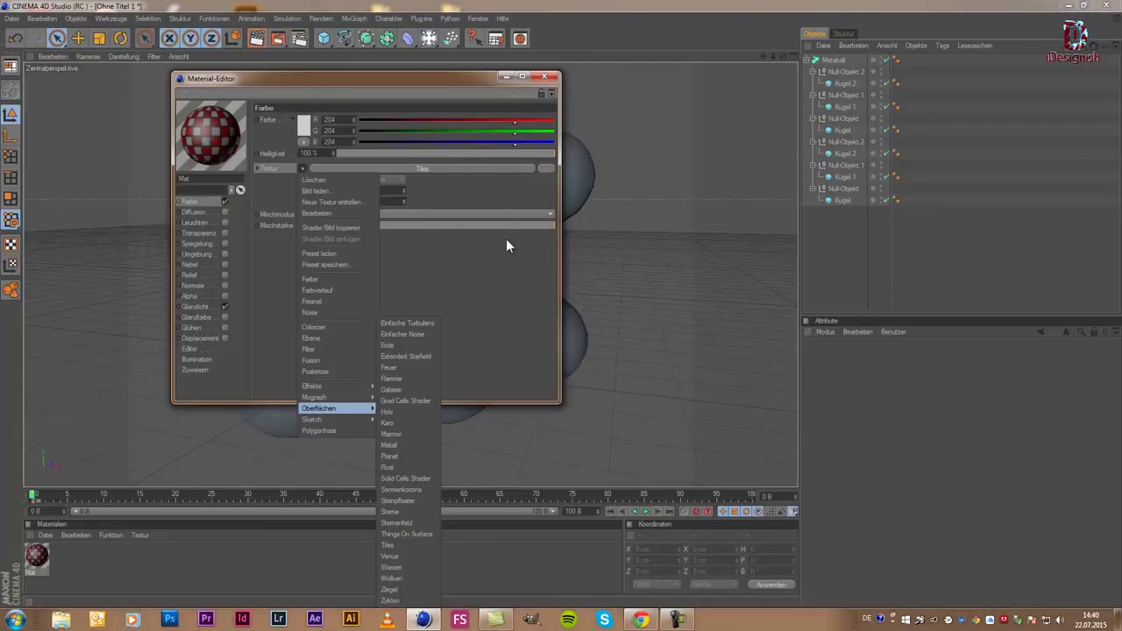
click(504, 265)
click(308, 192)
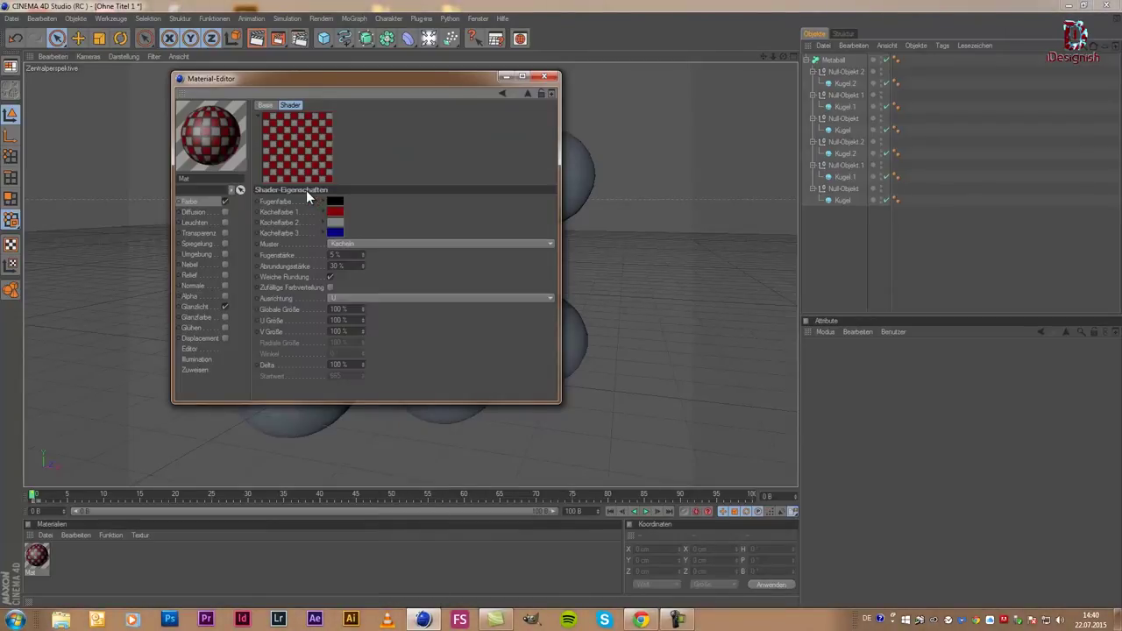
- Try the Kreise 3, Sägezahn 1 and Wellen 2 tile patterns, settling on Wellen 1
click(404, 248)
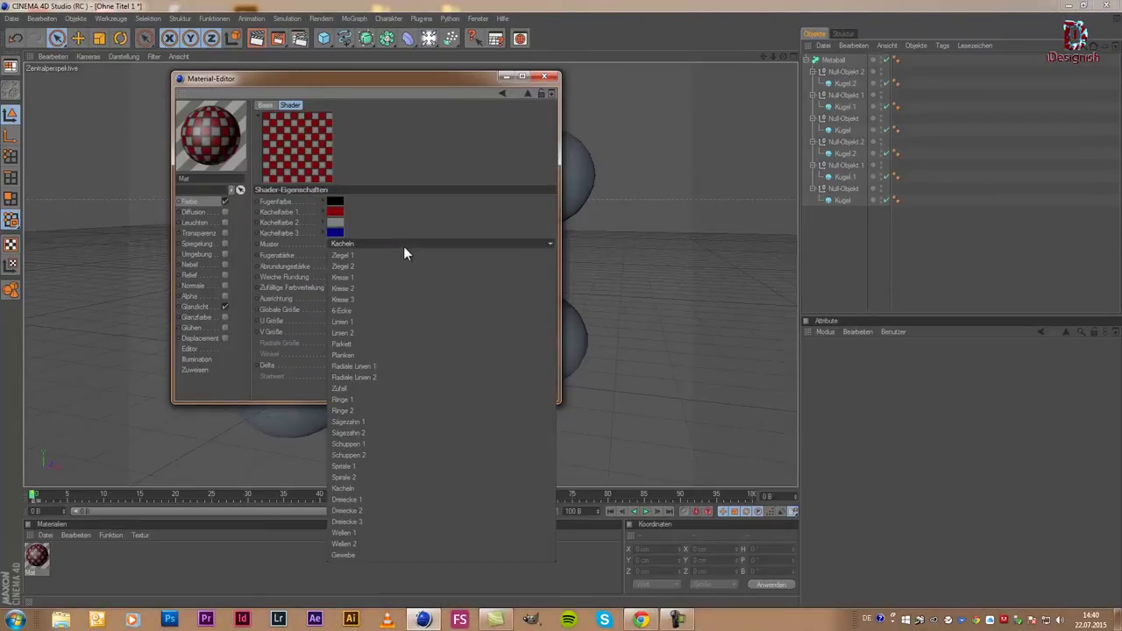
click(390, 302)
click(387, 243)
click(396, 422)
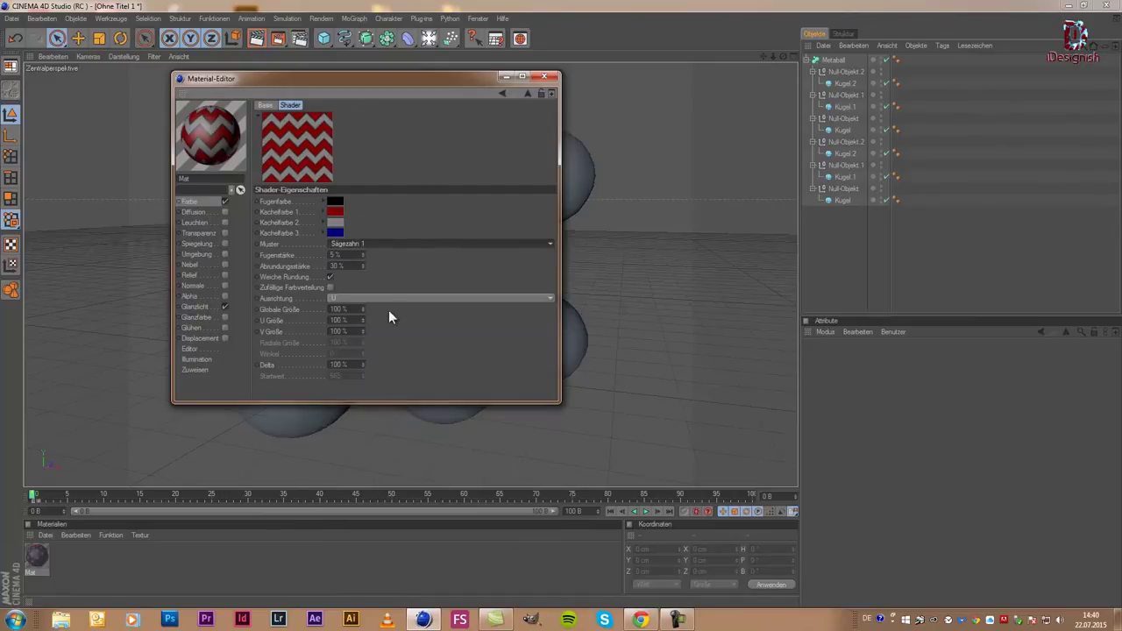
click(388, 242)
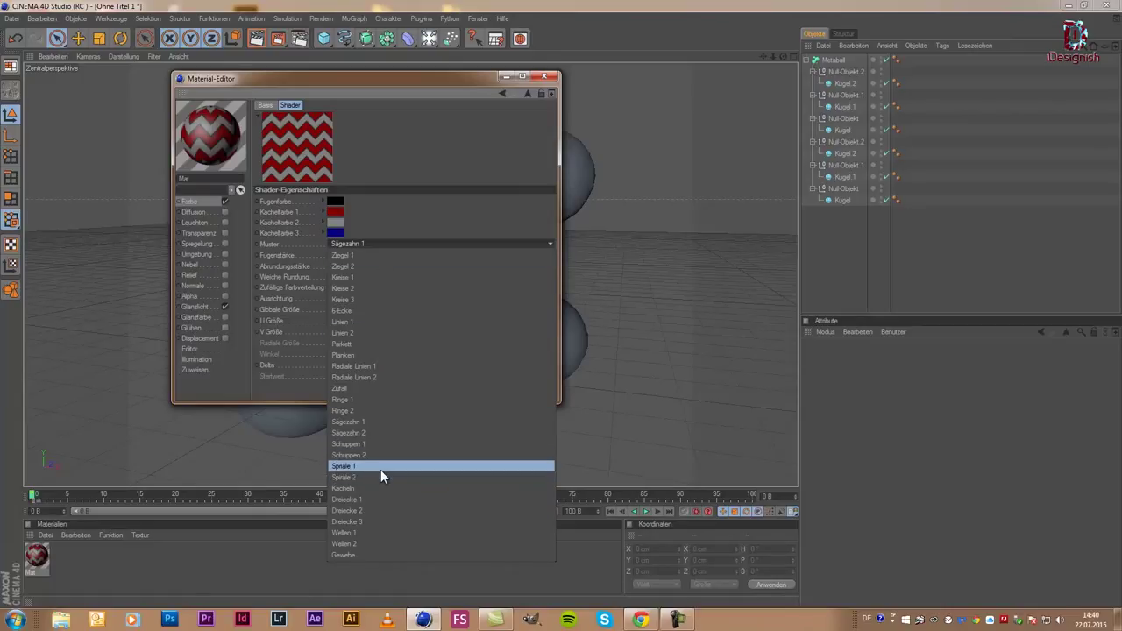
click(365, 533)
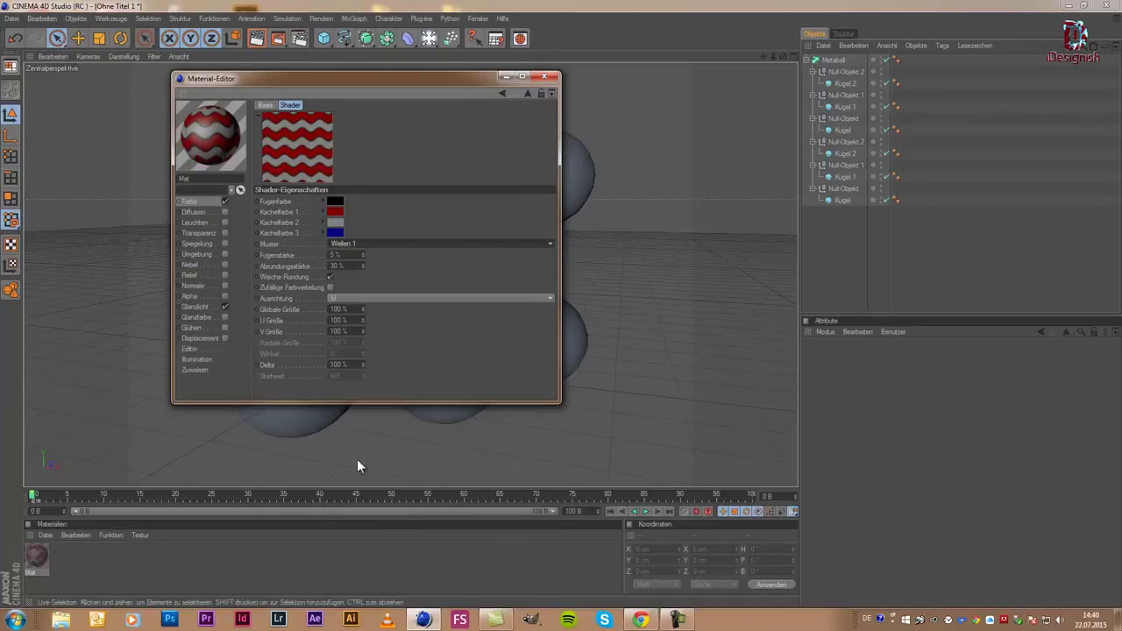
click(398, 244)
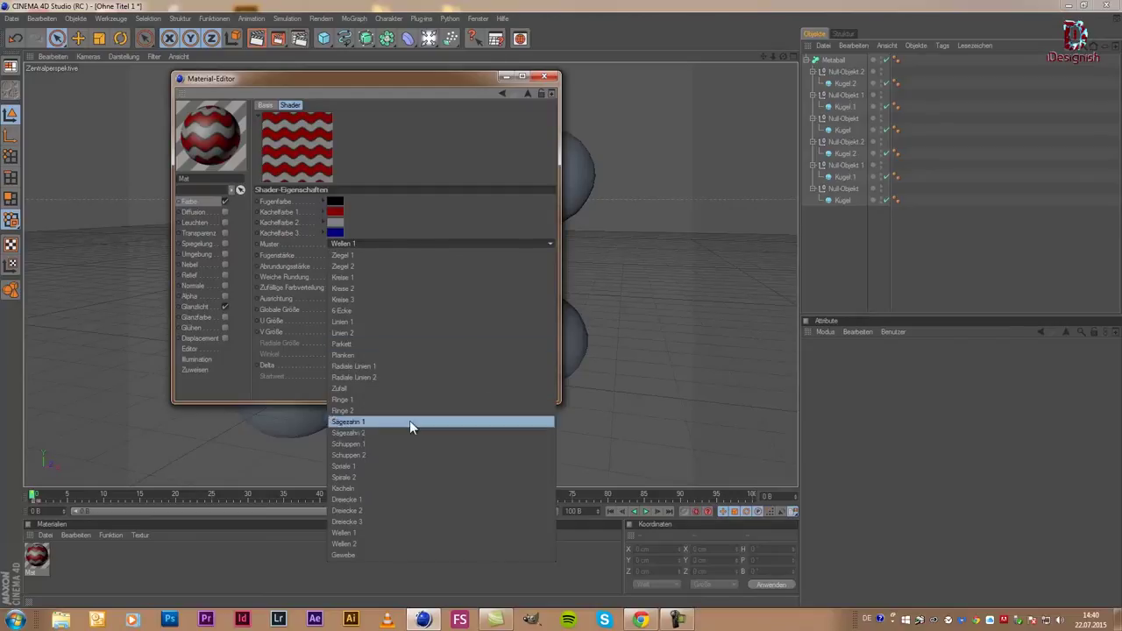
click(383, 540)
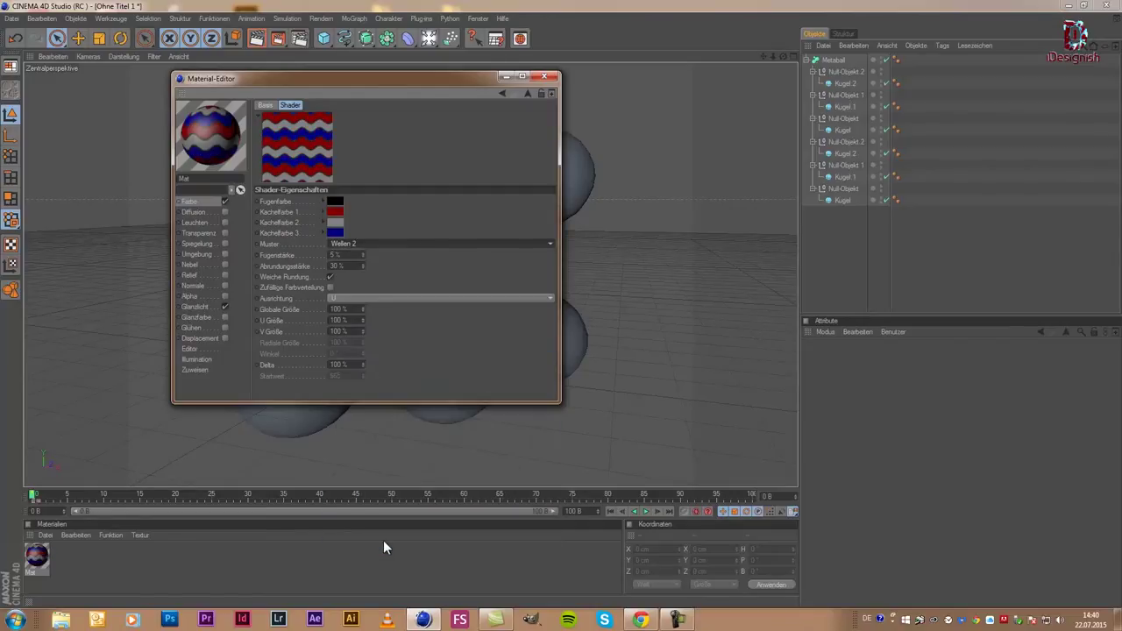
click(403, 246)
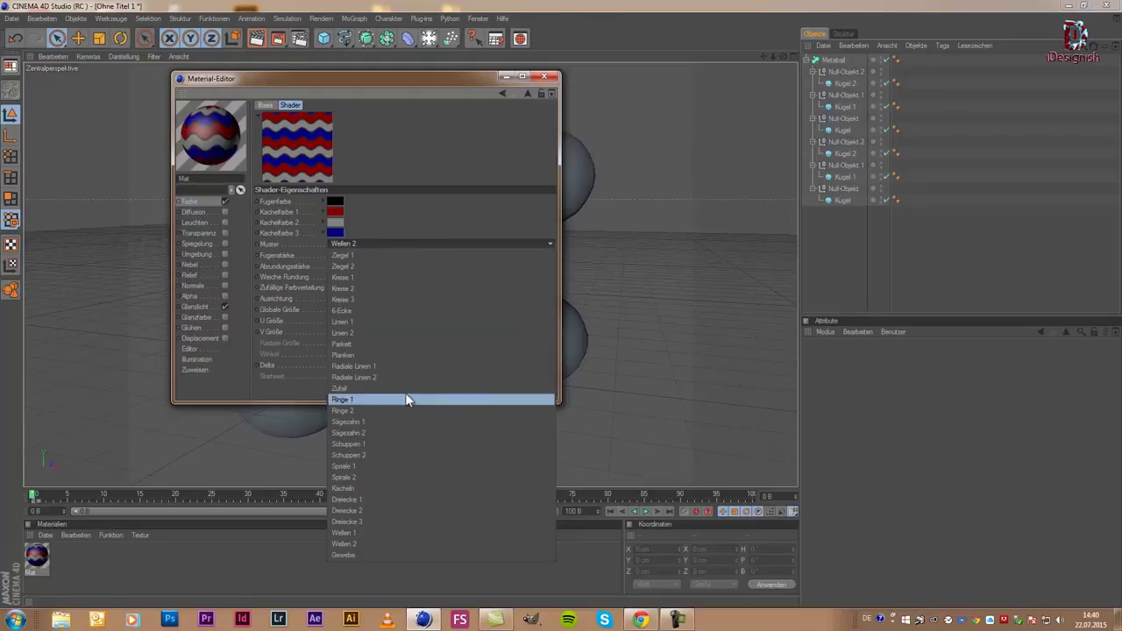
click(389, 532)
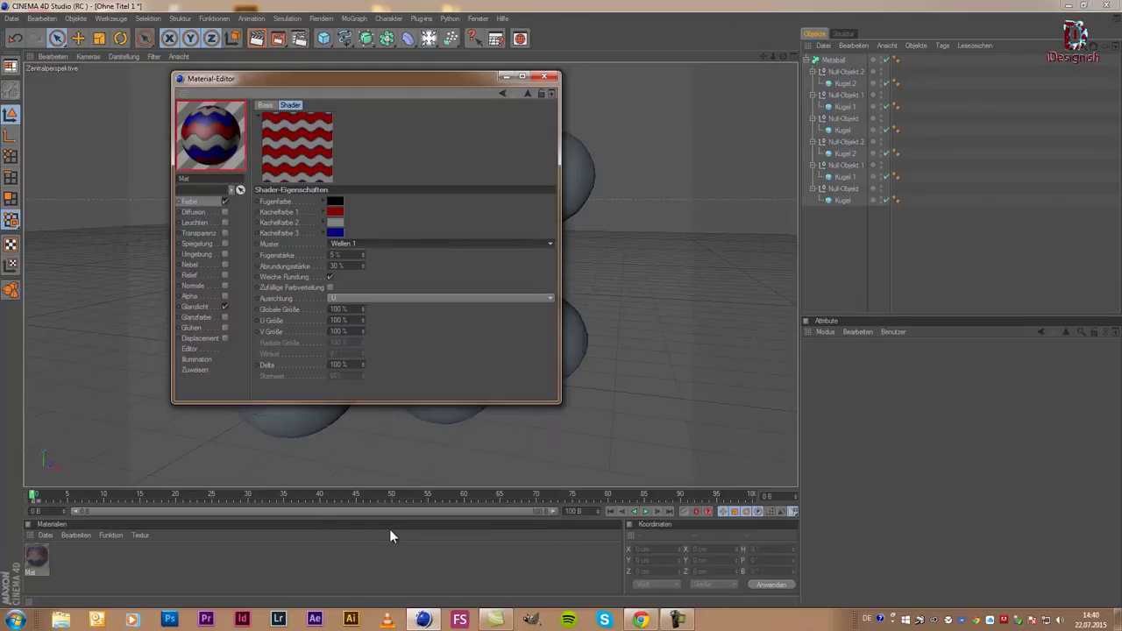
- Set the grout colour (Fugenfarbe) to white and the first tile colour to bright blue
click(341, 199)
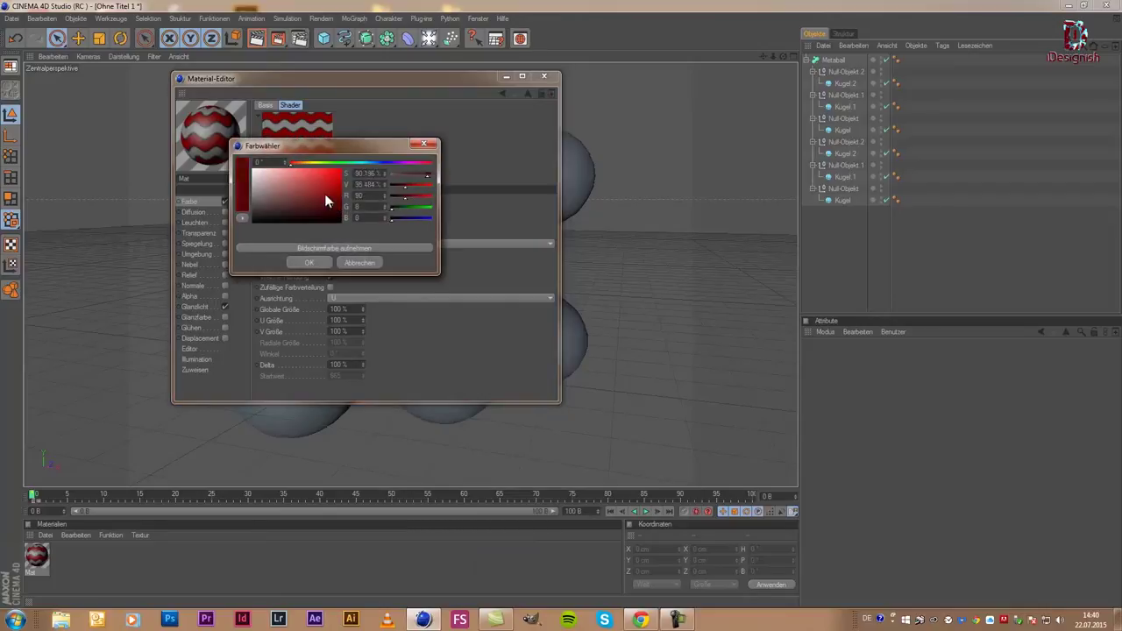
click(306, 264)
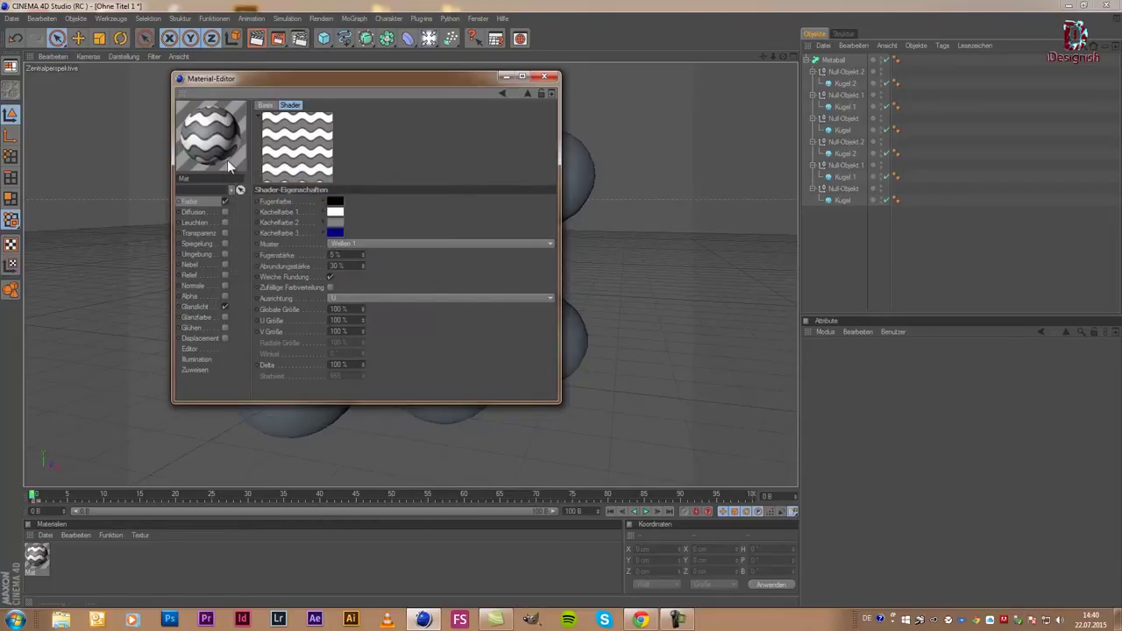
click(334, 203)
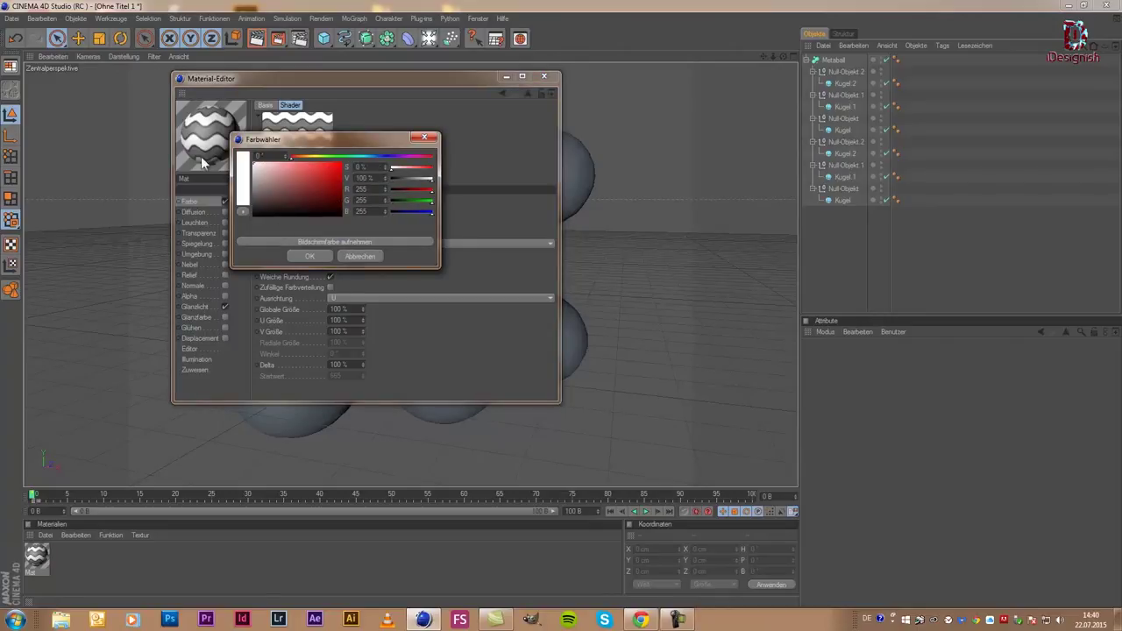
click(313, 255)
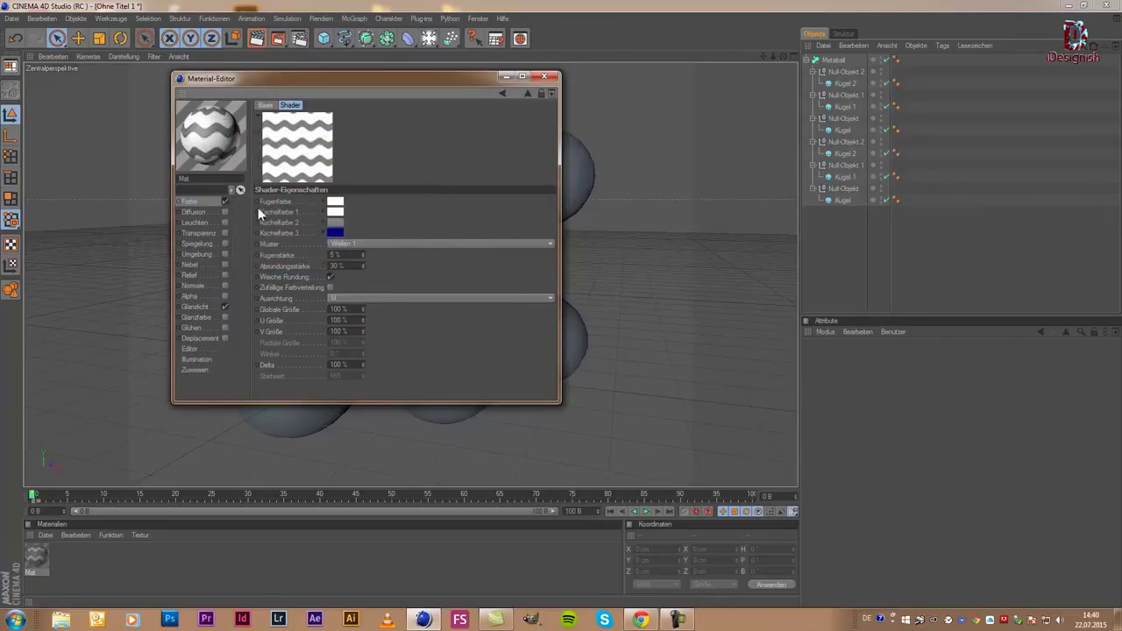
click(336, 211)
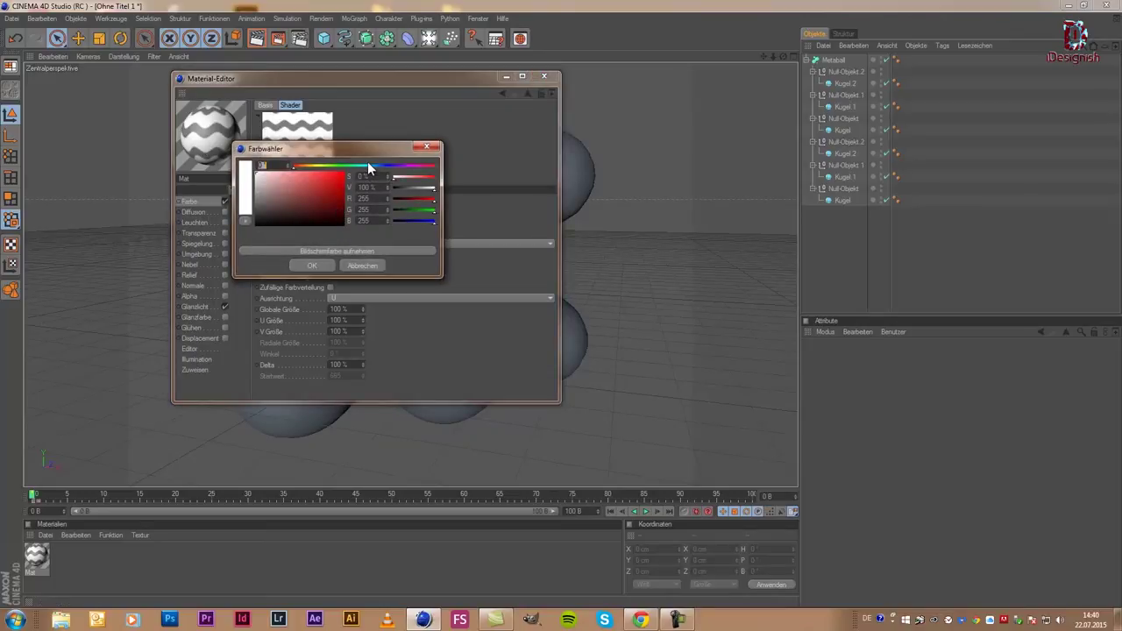
click(367, 167)
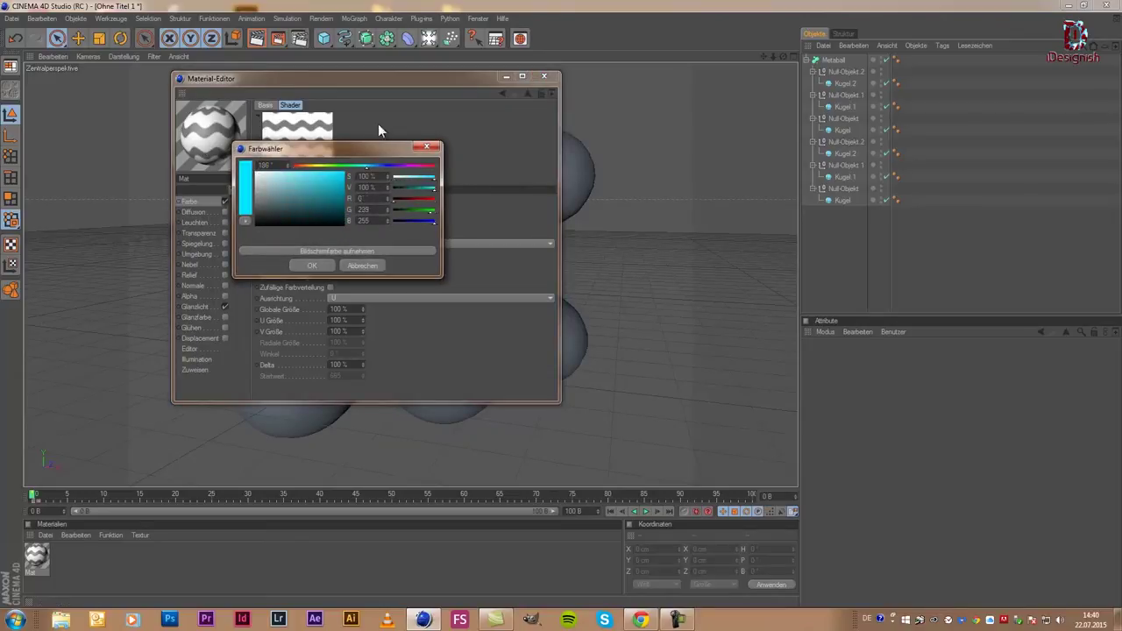
mouse_move(303, 180)
mouse_down()
mouse_move(331, 150)
mouse_move(387, 167)
mouse_move(372, 129)
mouse_up()
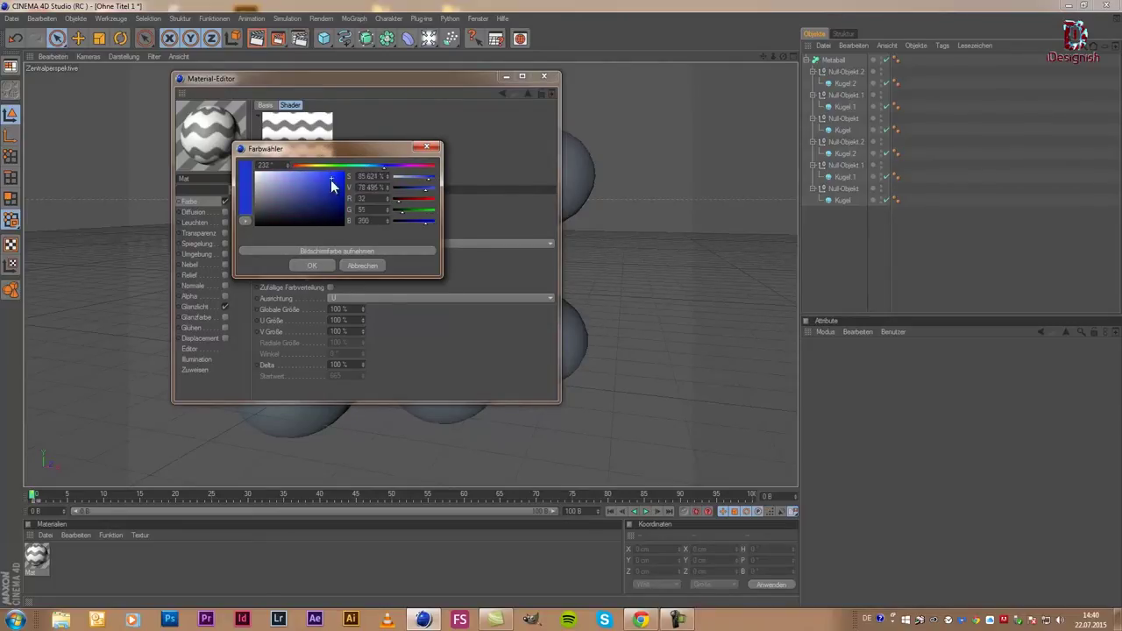
click(302, 263)
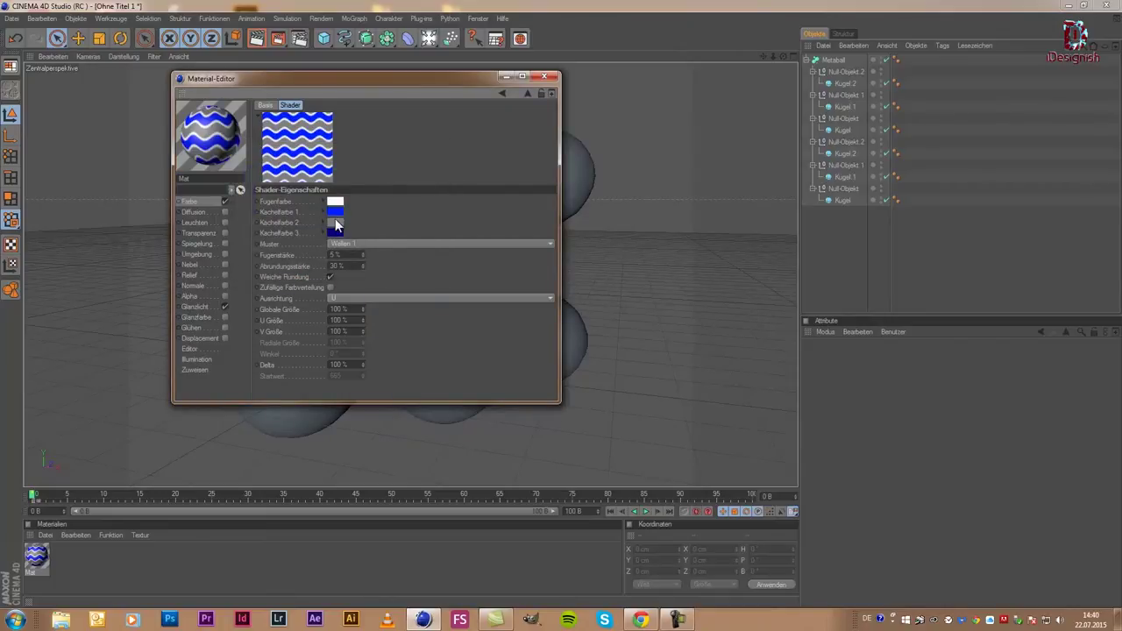
- Make the second tile colour magenta and the third tile colour pure red
click(335, 223)
drag(388, 177, 434, 176)
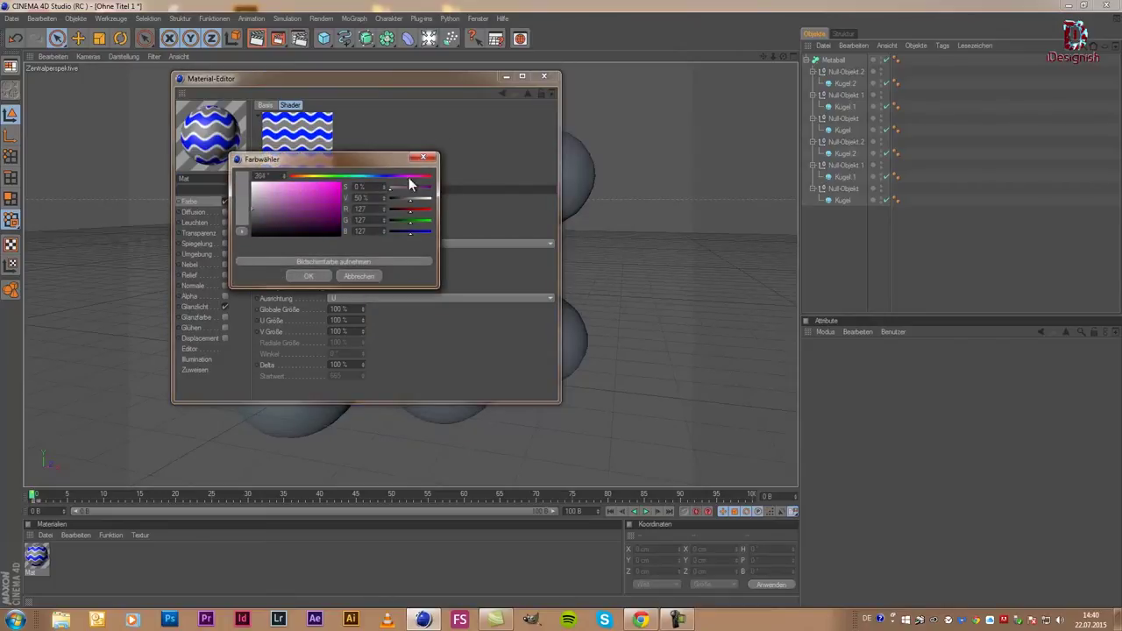
drag(272, 219, 387, 151)
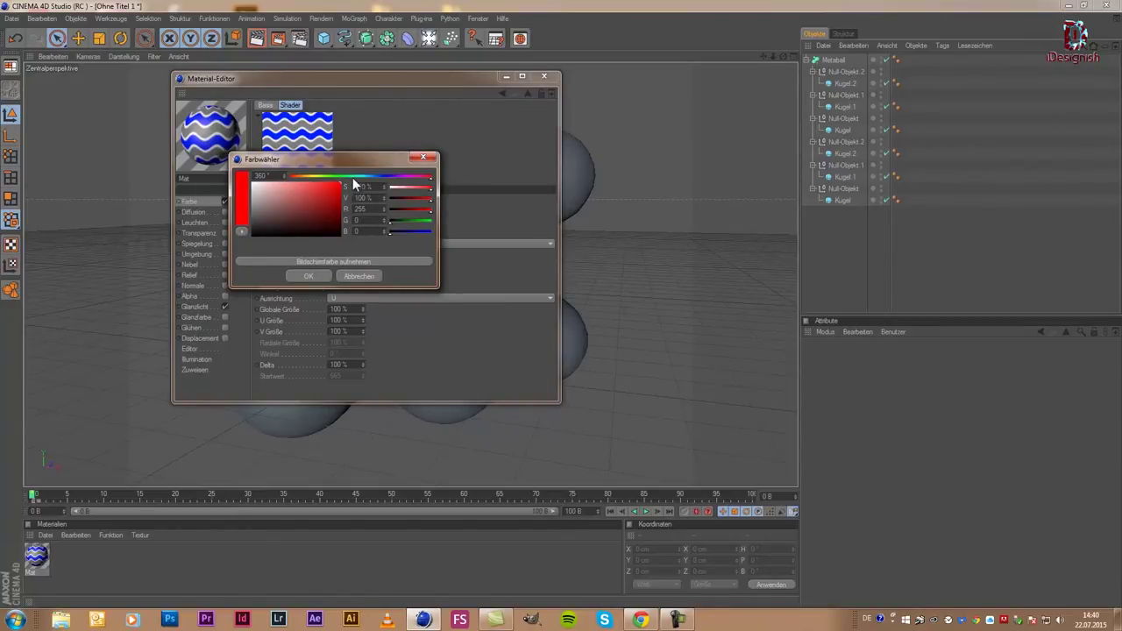
drag(395, 177, 409, 176)
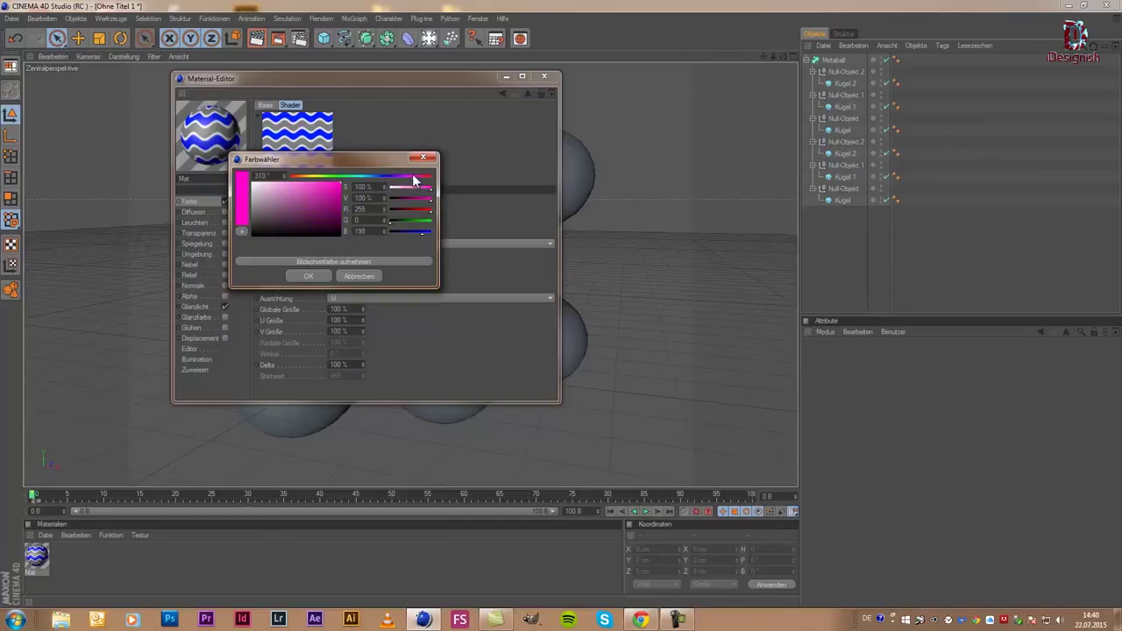
click(309, 280)
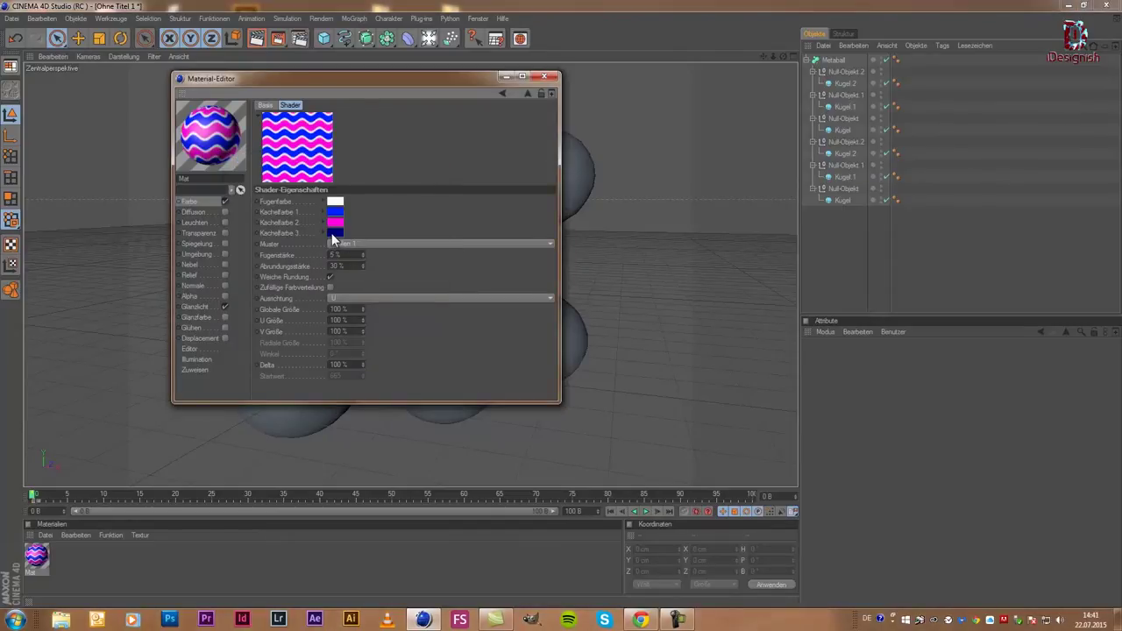
click(335, 233)
click(410, 189)
drag(410, 188, 428, 188)
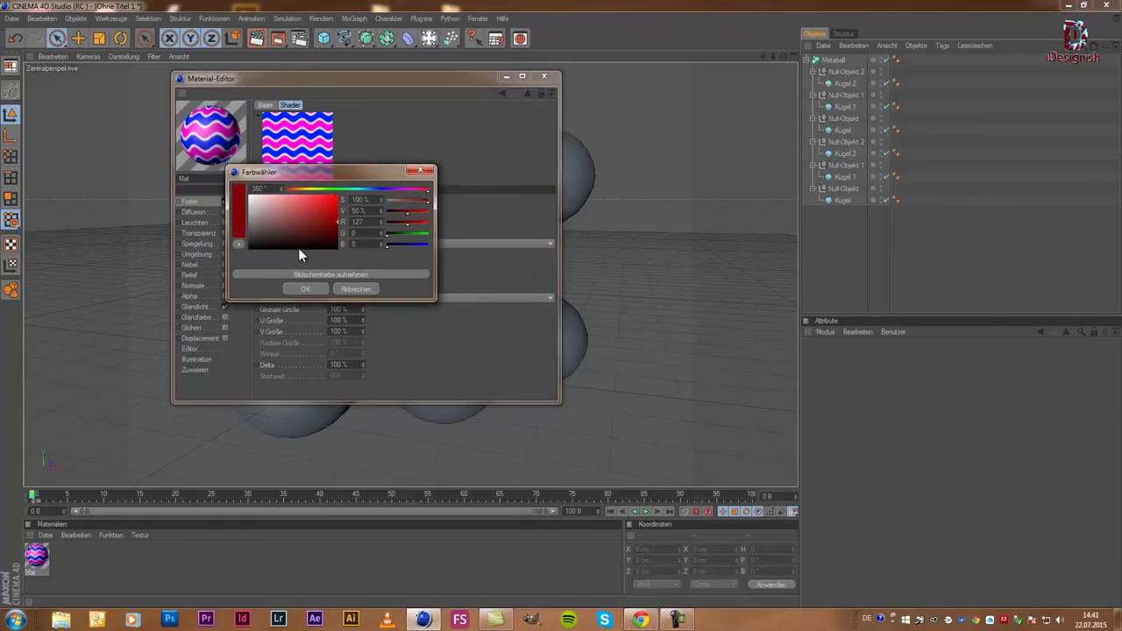
click(302, 290)
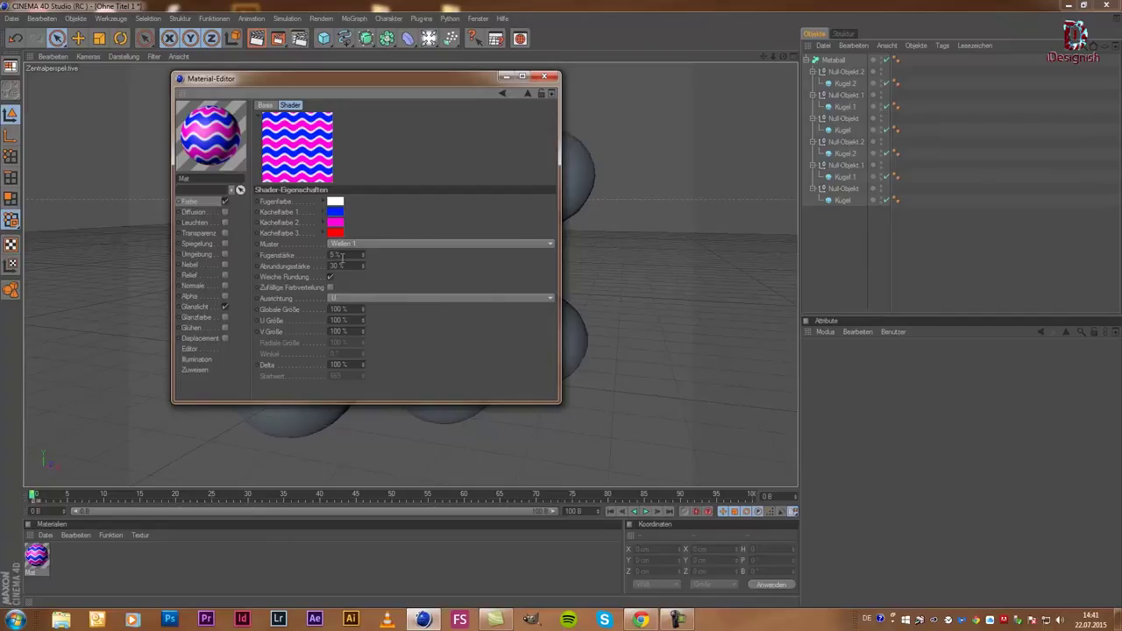
- Set Fugenstärke to 25 % and Abrundungsstärke to 15 % on the wave tiles
double_click(356, 255)
text(25)
key(Return)
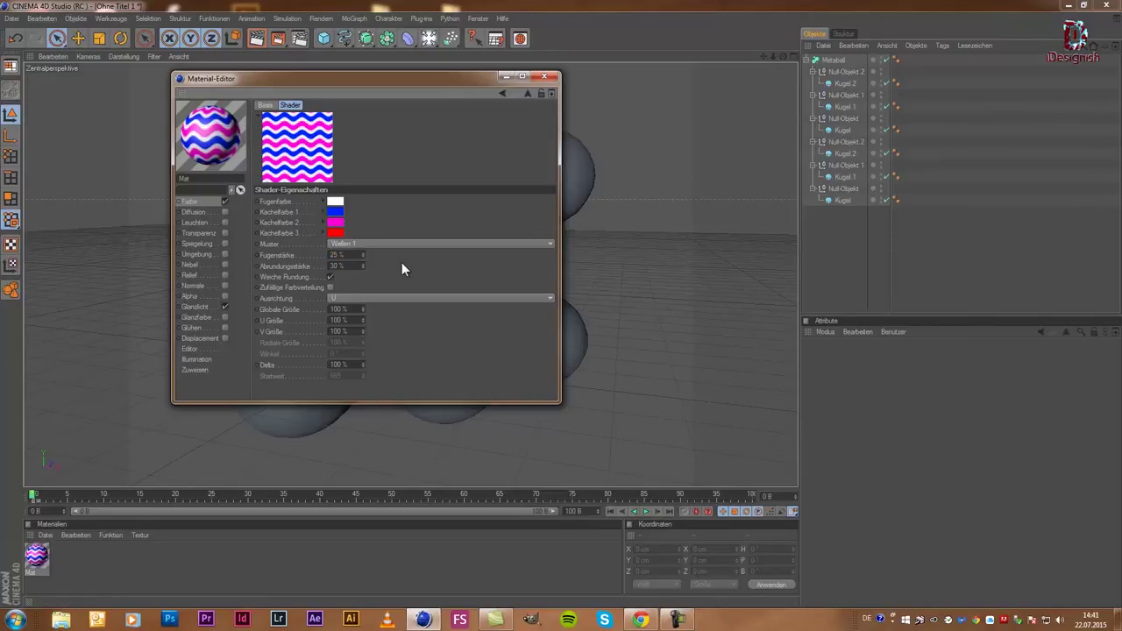
double_click(345, 254)
text(30)
key(Return)
key(ctrl+z)
double_click(354, 264)
text(15)
key(Return)
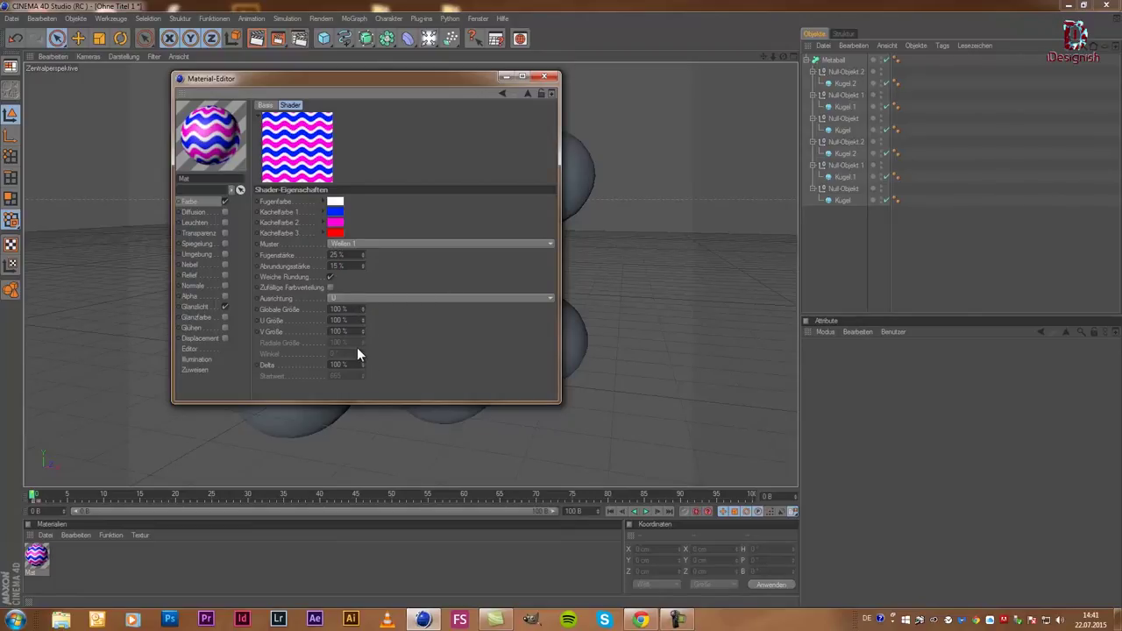
- Enable the Spiegelung channel, lower its brightness and load a Fresnel shader as its texture
click(224, 244)
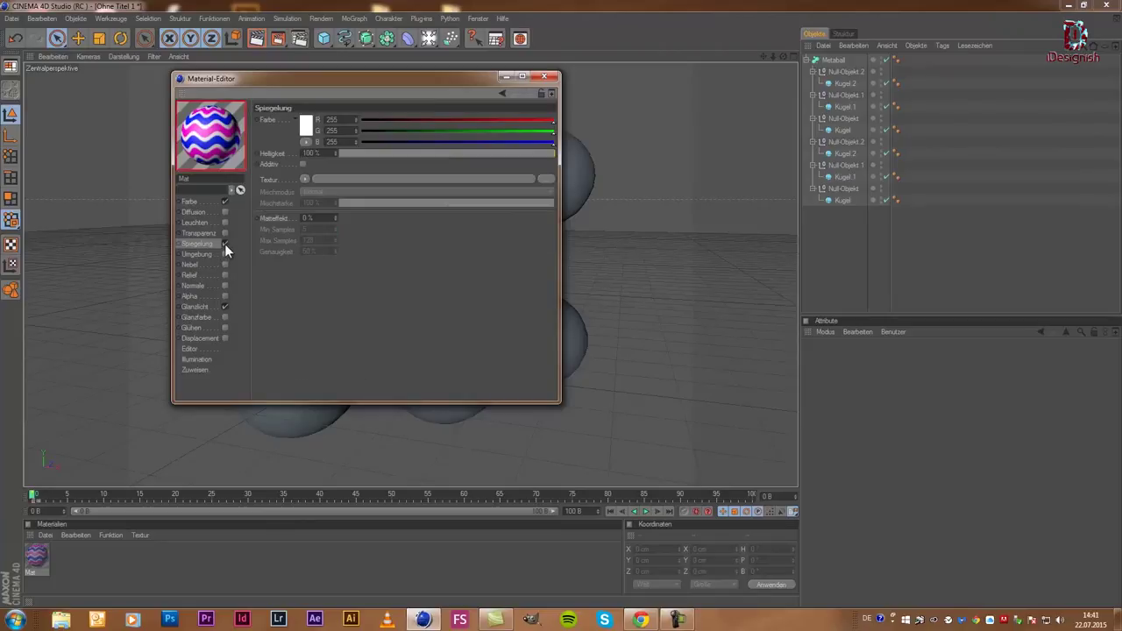
click(381, 156)
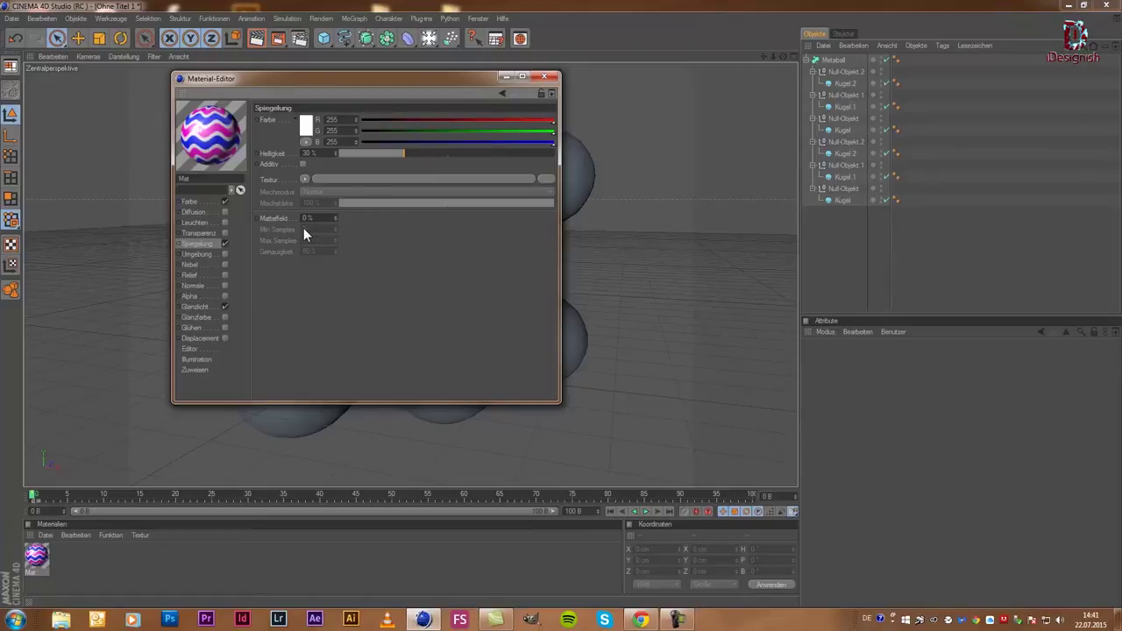
click(304, 180)
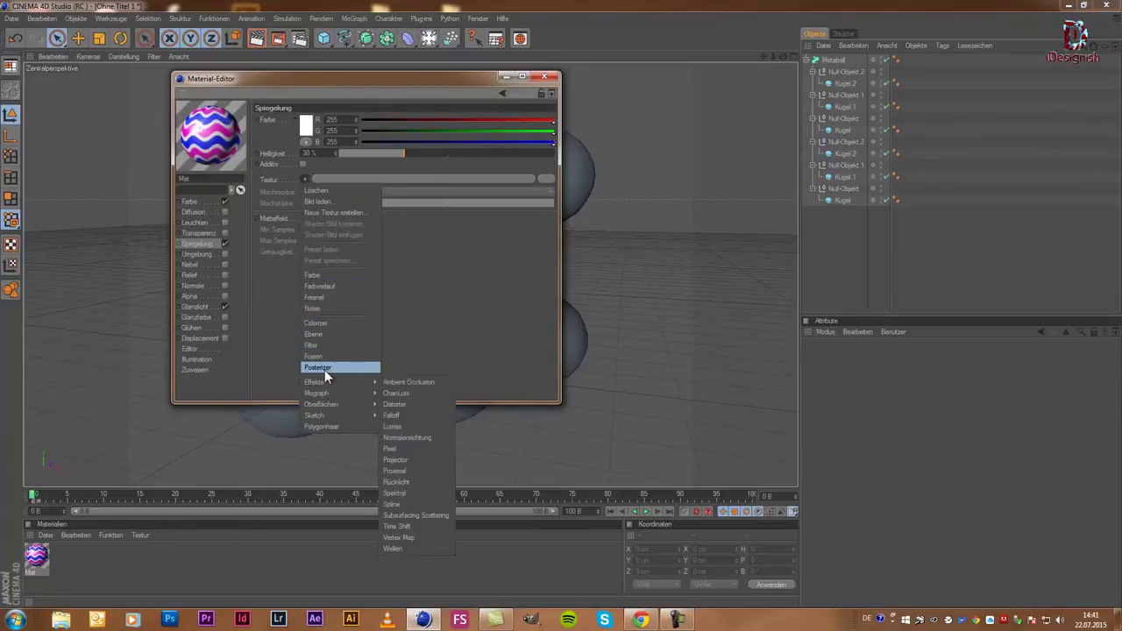
click(330, 297)
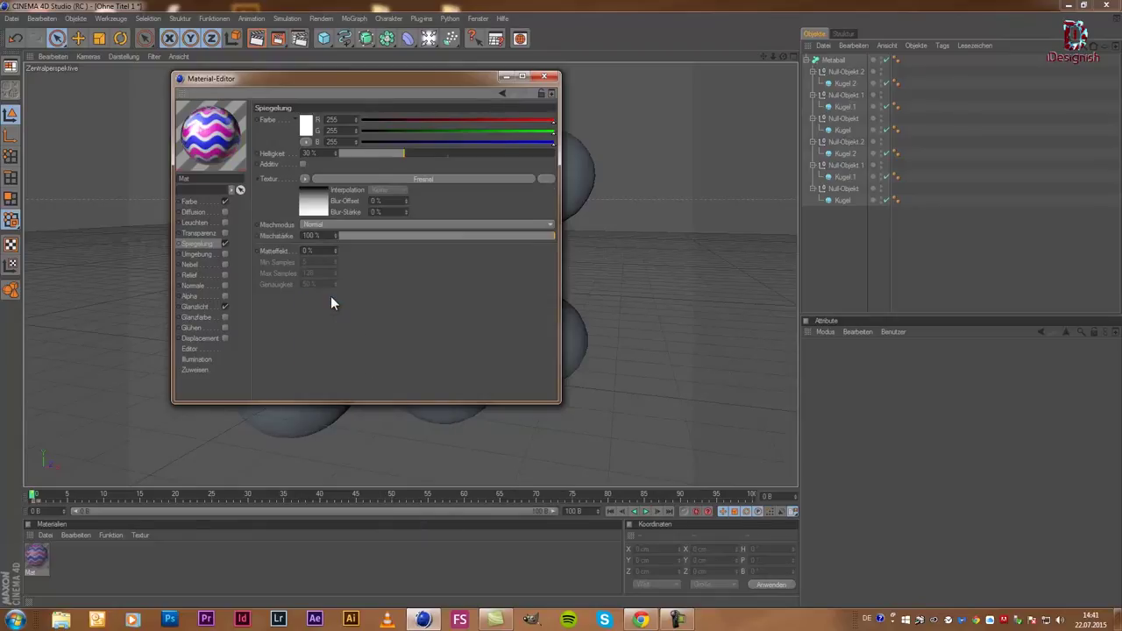
- In the Fresnel gradient, recolour the end knot and drag it inward from the edge
click(308, 212)
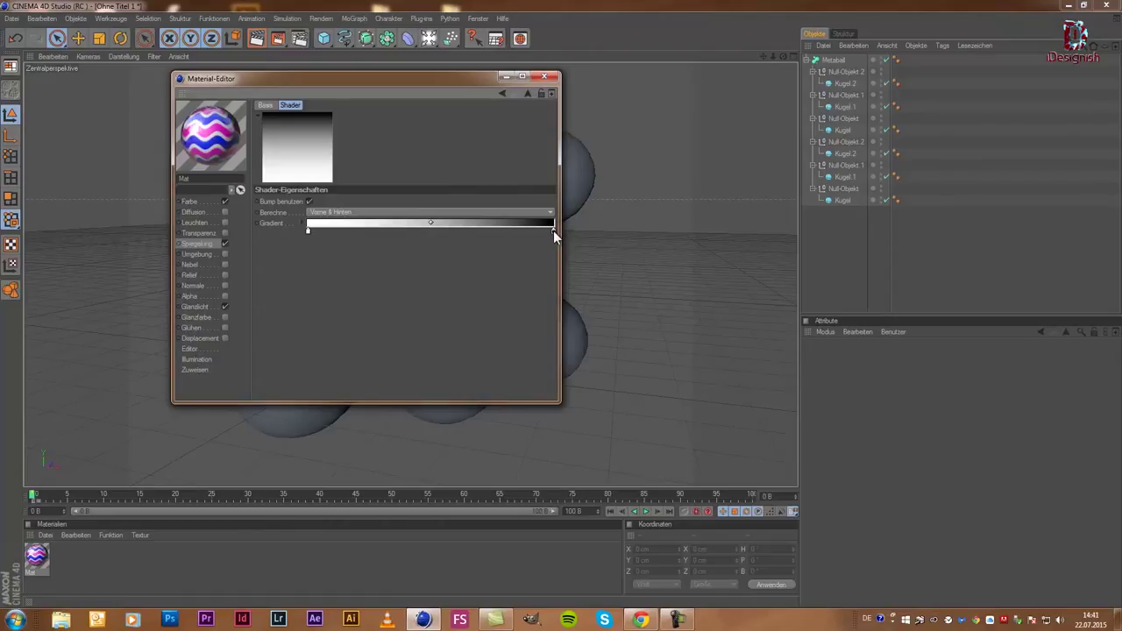
double_click(553, 231)
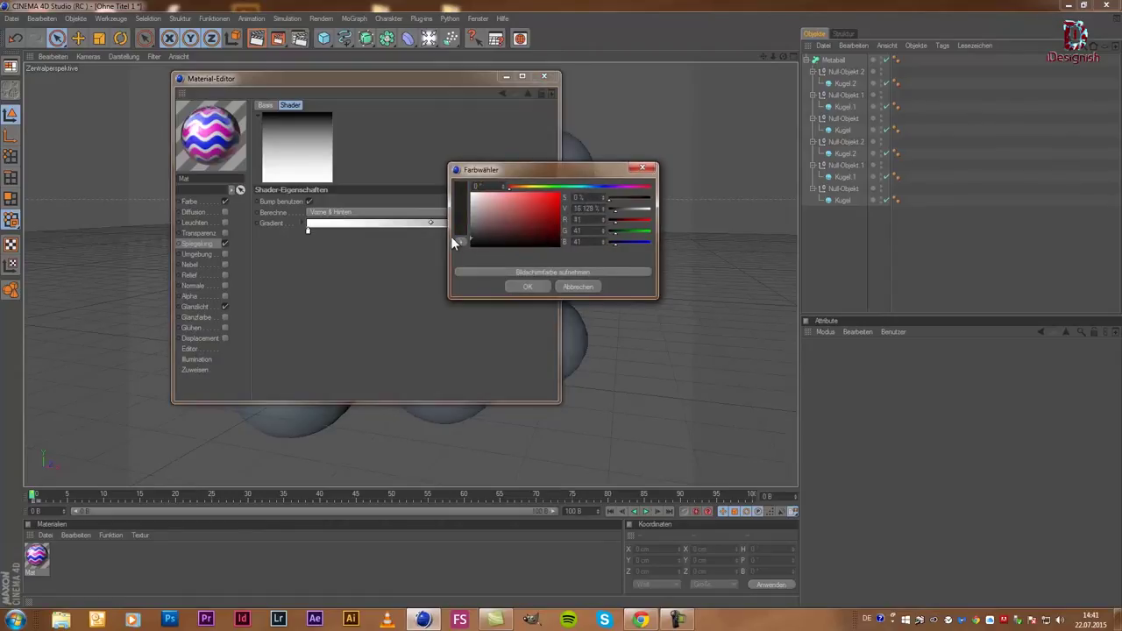
click(527, 287)
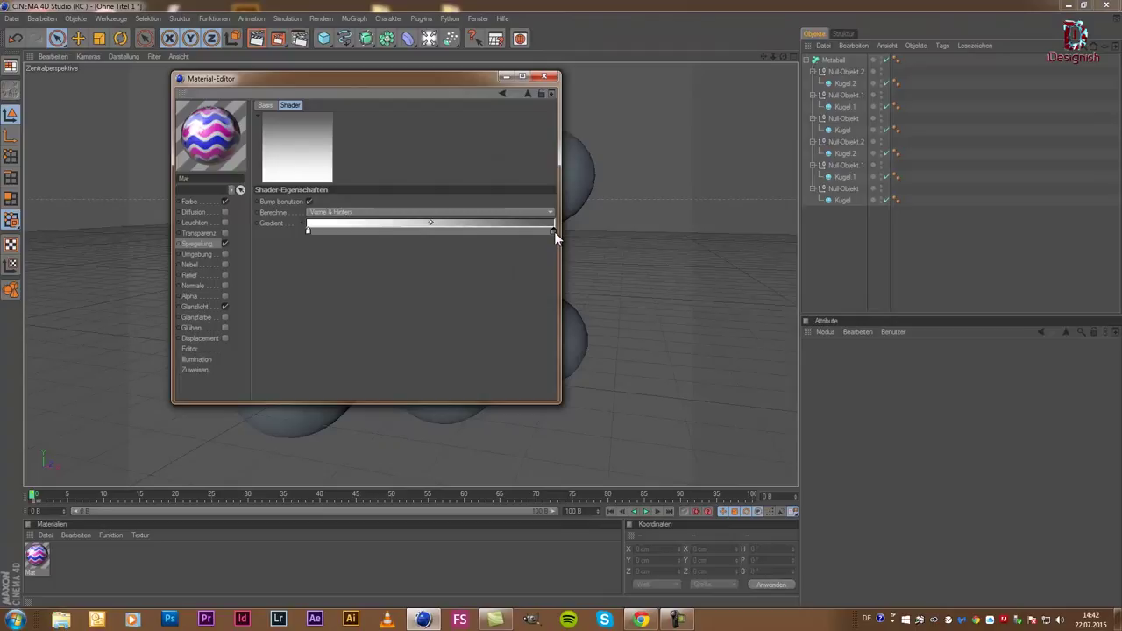
drag(554, 231, 486, 229)
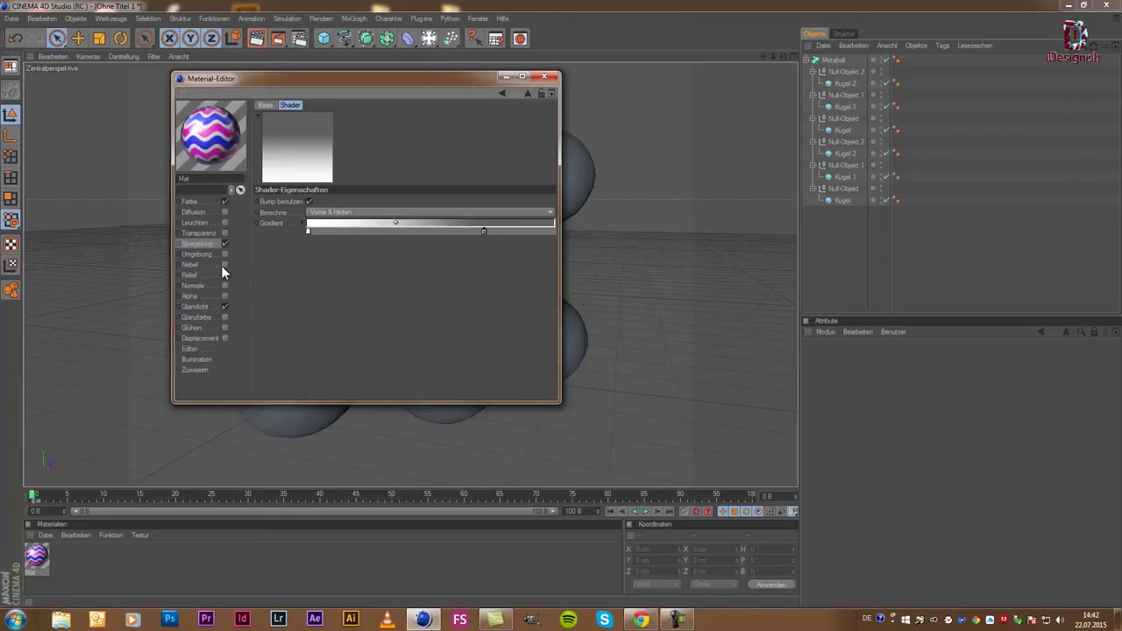
- Turn on the Glanzlicht channel with Breite 60 % and Höhe 30 %
click(223, 306)
double_click(325, 171)
text(30)
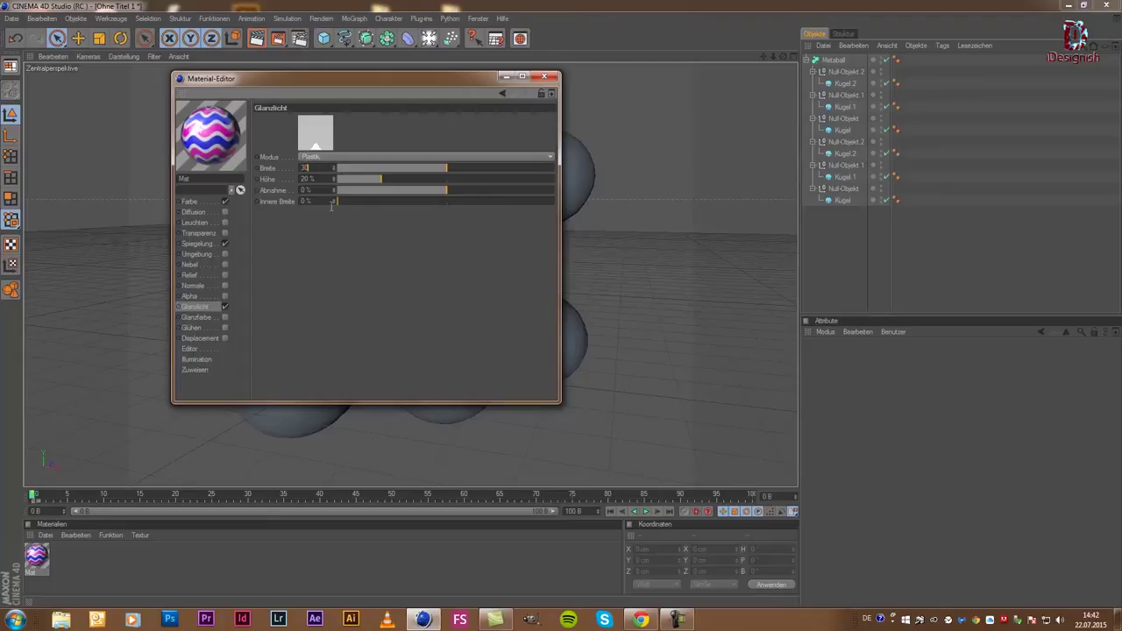
key(BackSpace)
text(0)
key(Return)
double_click(307, 179)
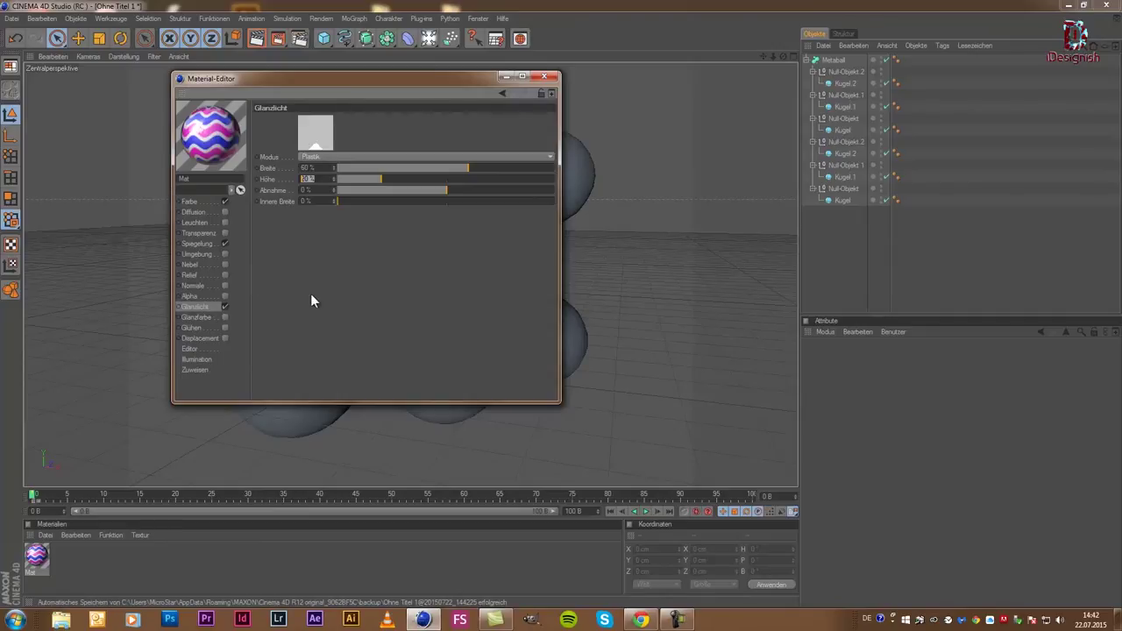
text(30)
key(Return)
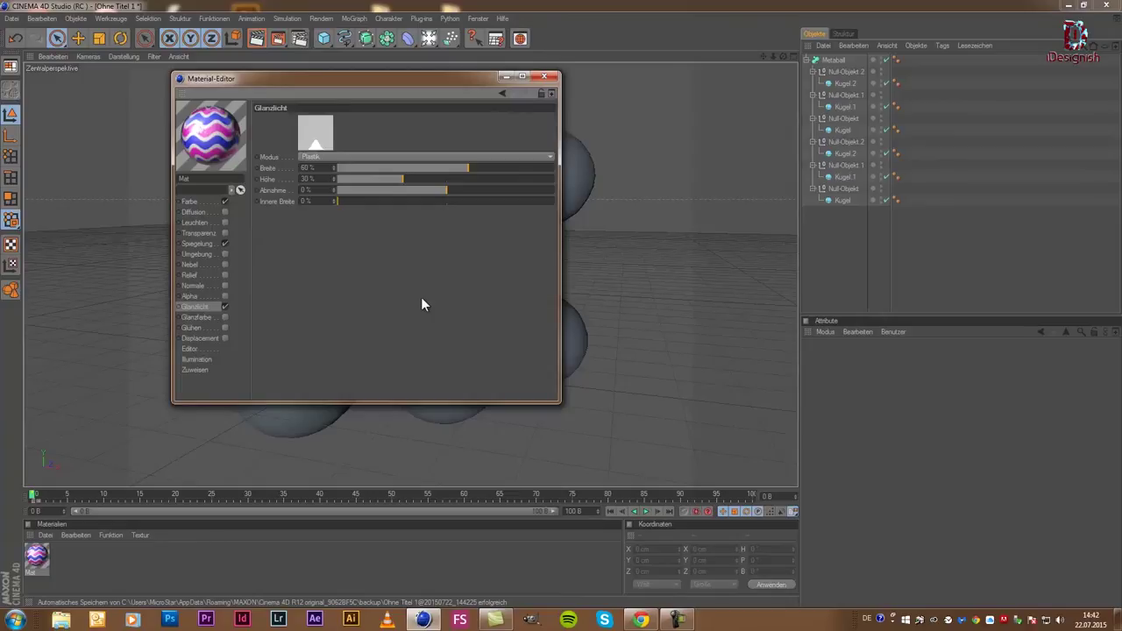
- Apply the Mat wave material to the metaball and add a Himmel sky object
click(543, 79)
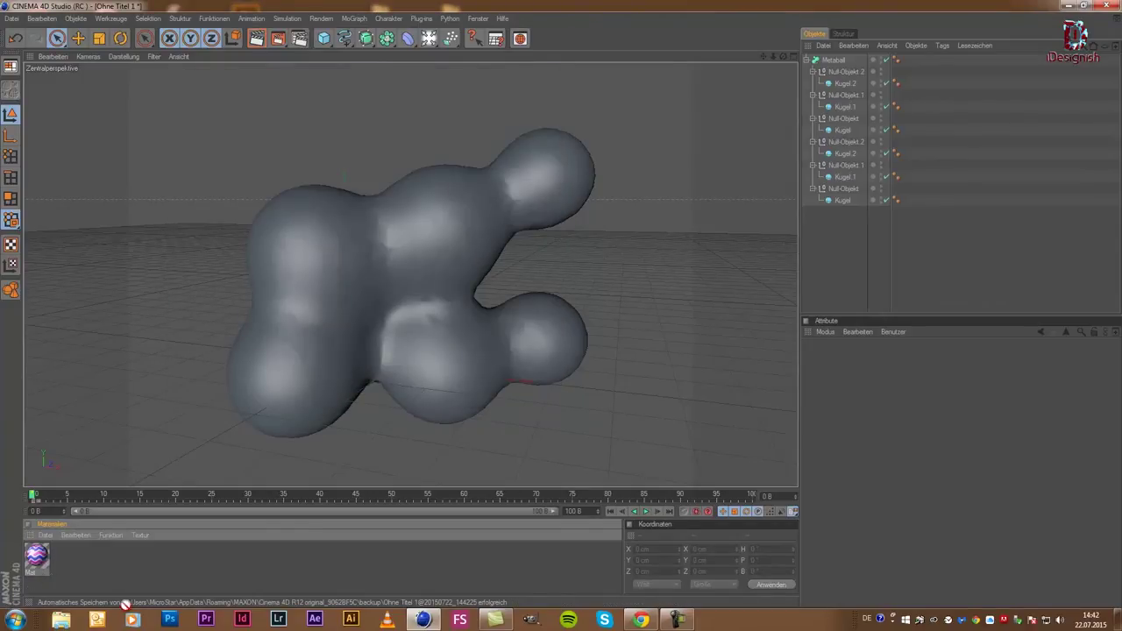
drag(36, 565, 390, 253)
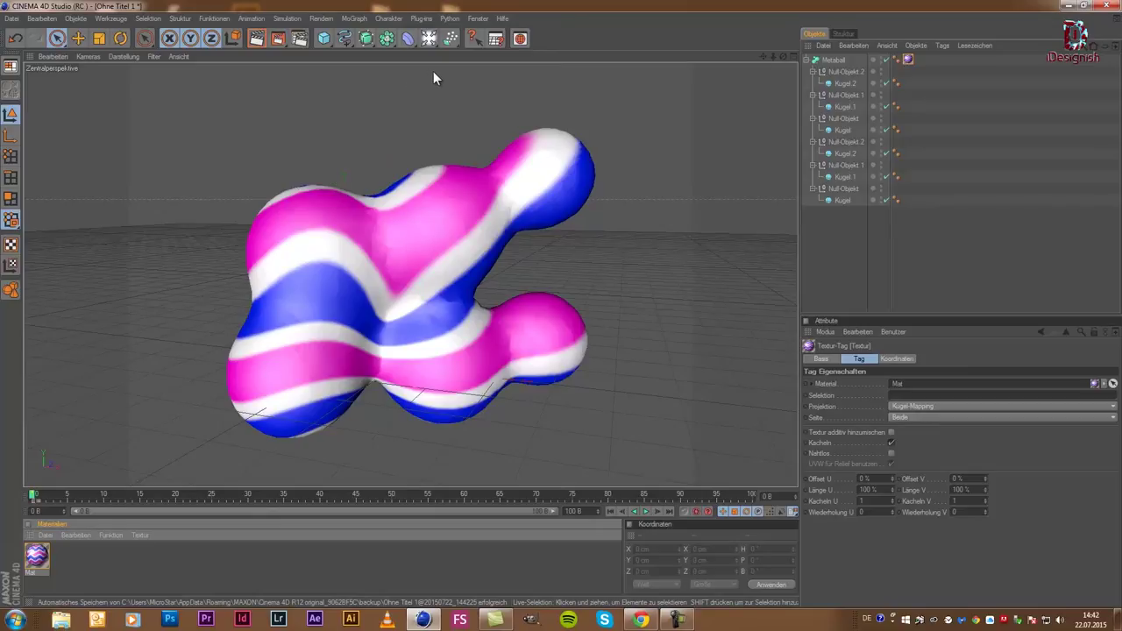
click(428, 40)
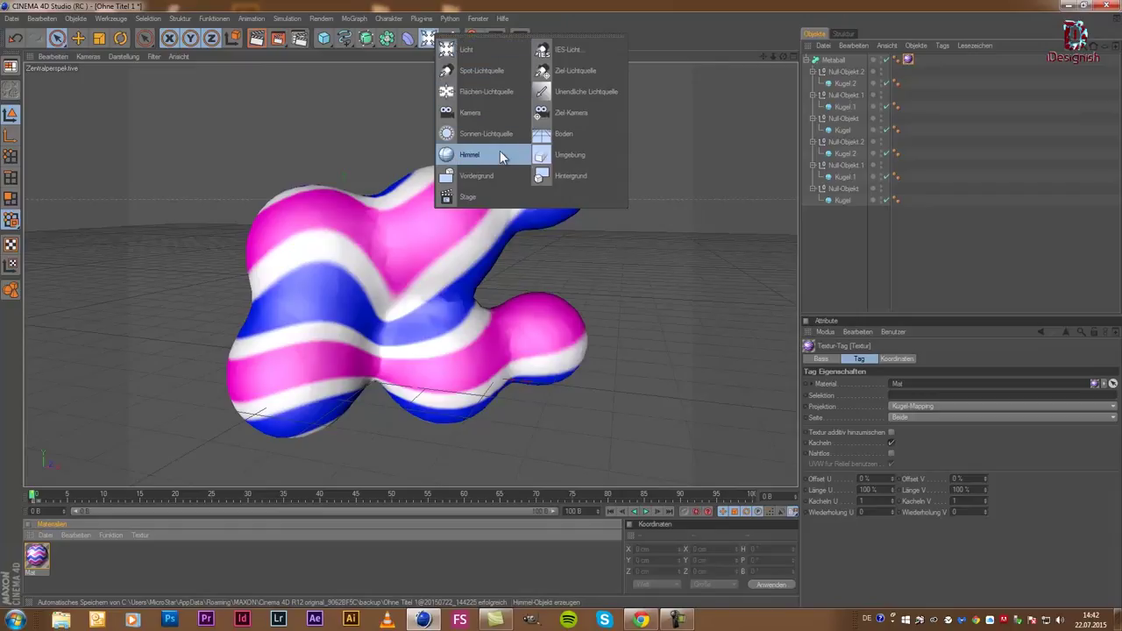
click(500, 153)
- Duplicate the Mat material with copy and paste
click(96, 579)
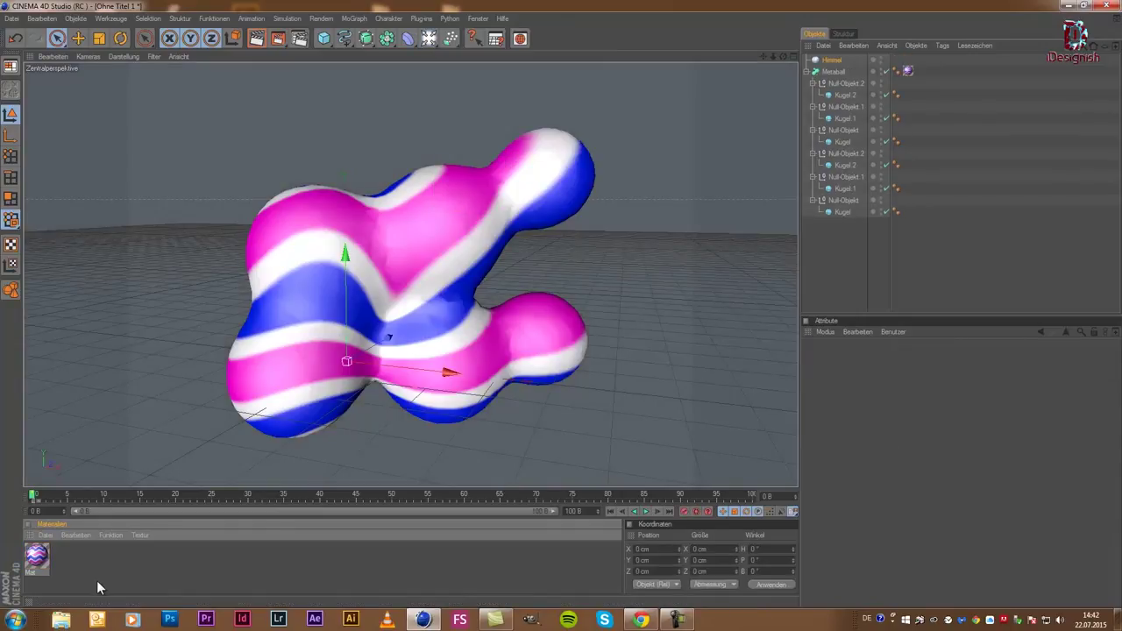
click(33, 552)
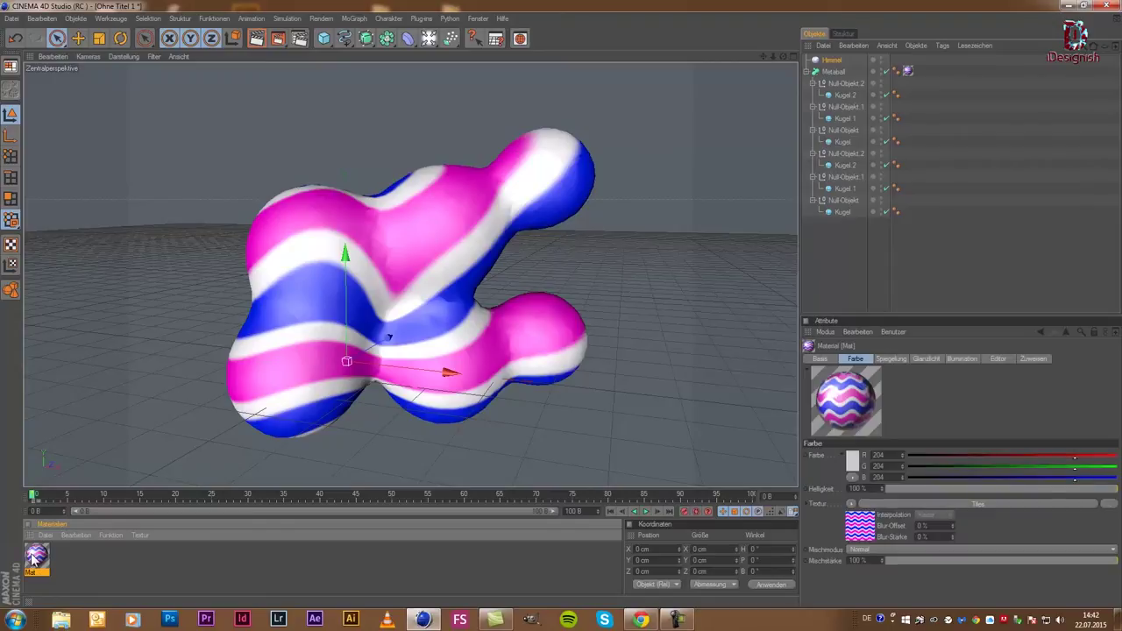
key(ctrl+c)
key(ctrl+v)
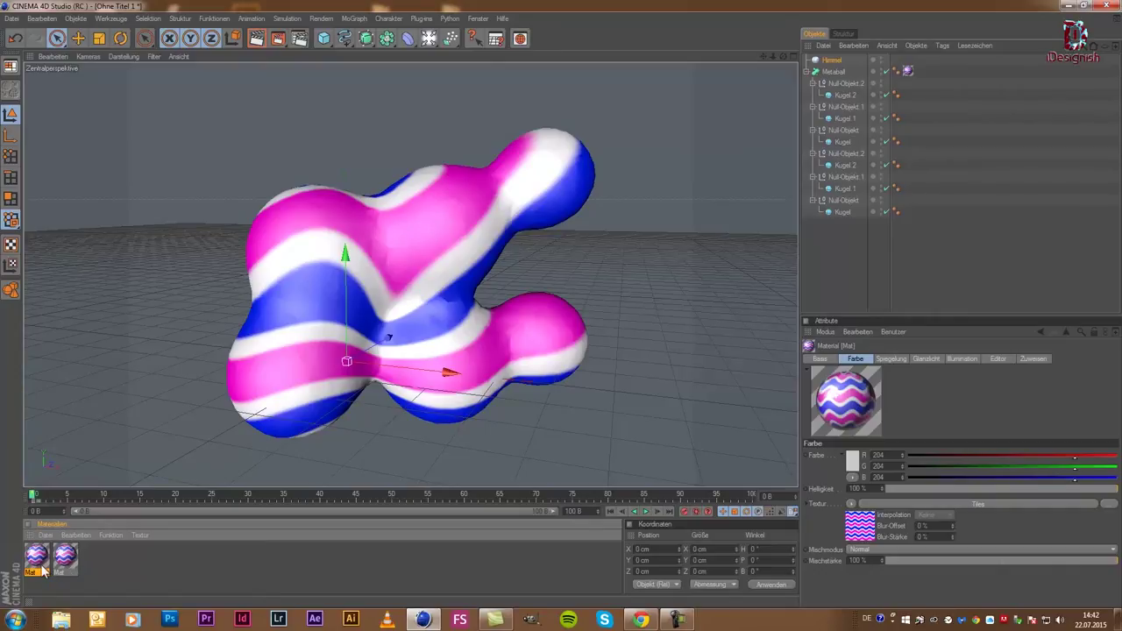
- In the copied Mat's Tiles shader, set the first tile colour to saturated cyan
double_click(37, 559)
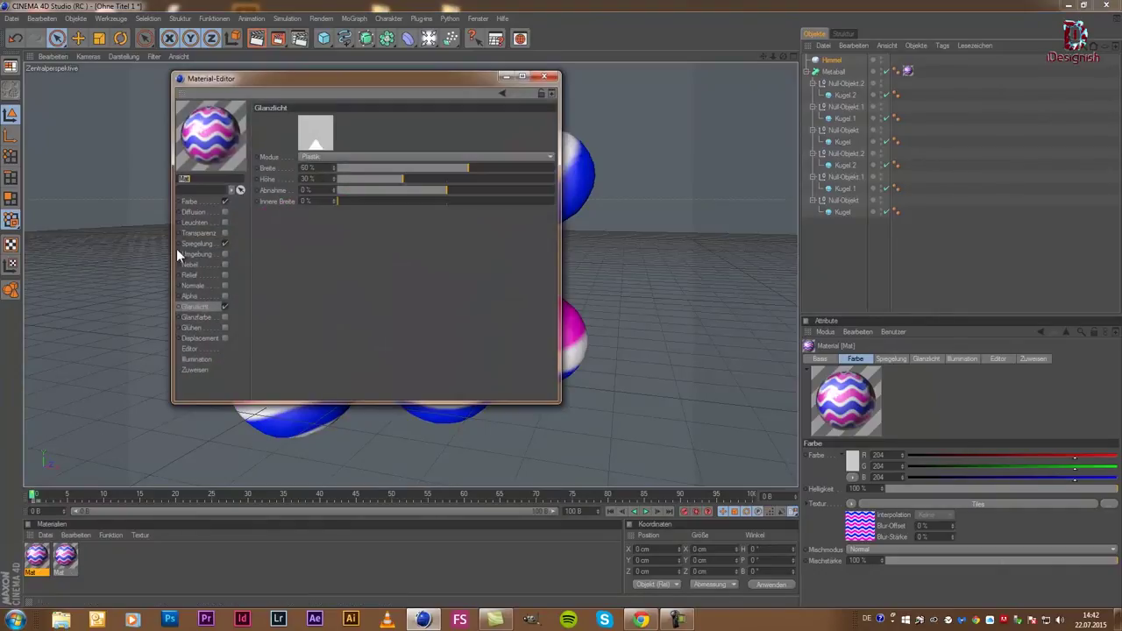
click(189, 201)
click(313, 195)
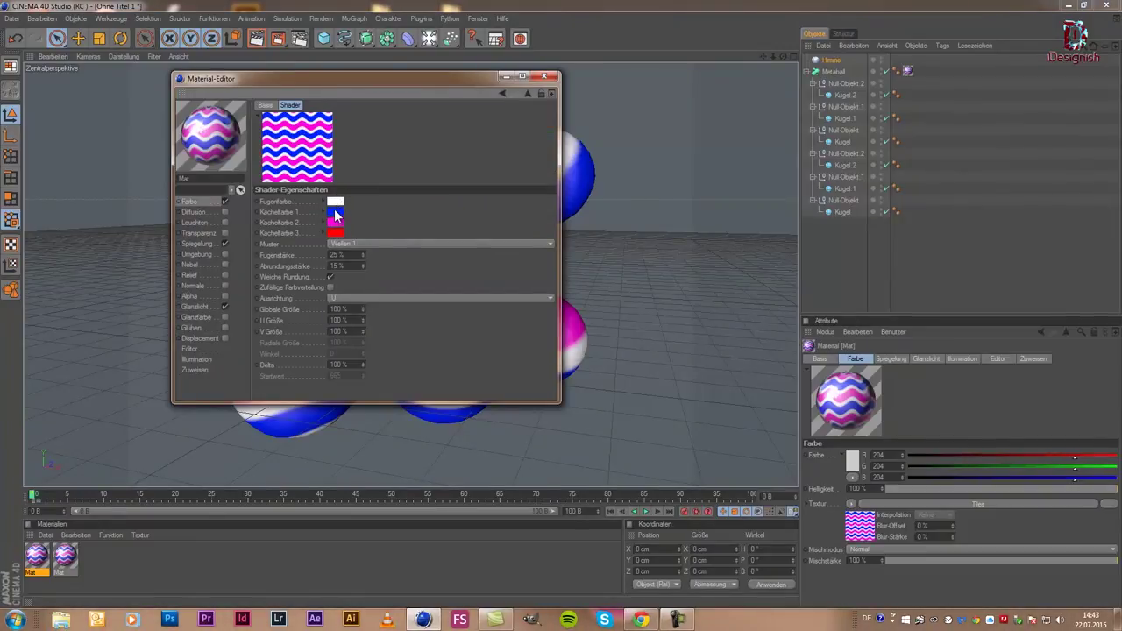
click(335, 213)
click(364, 168)
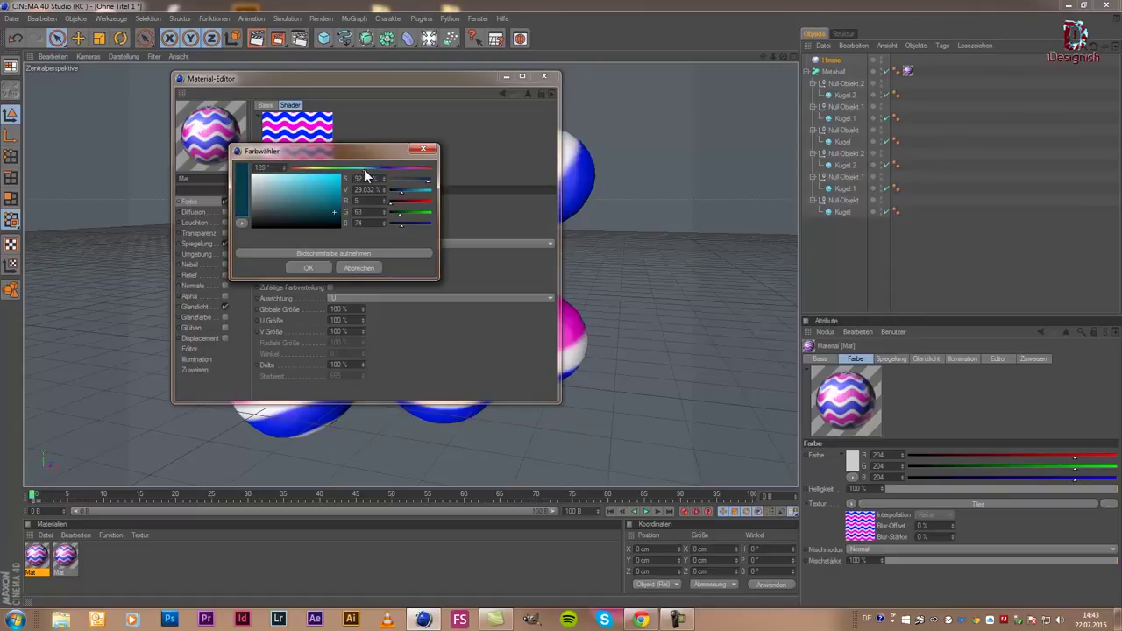
drag(343, 188, 294, 151)
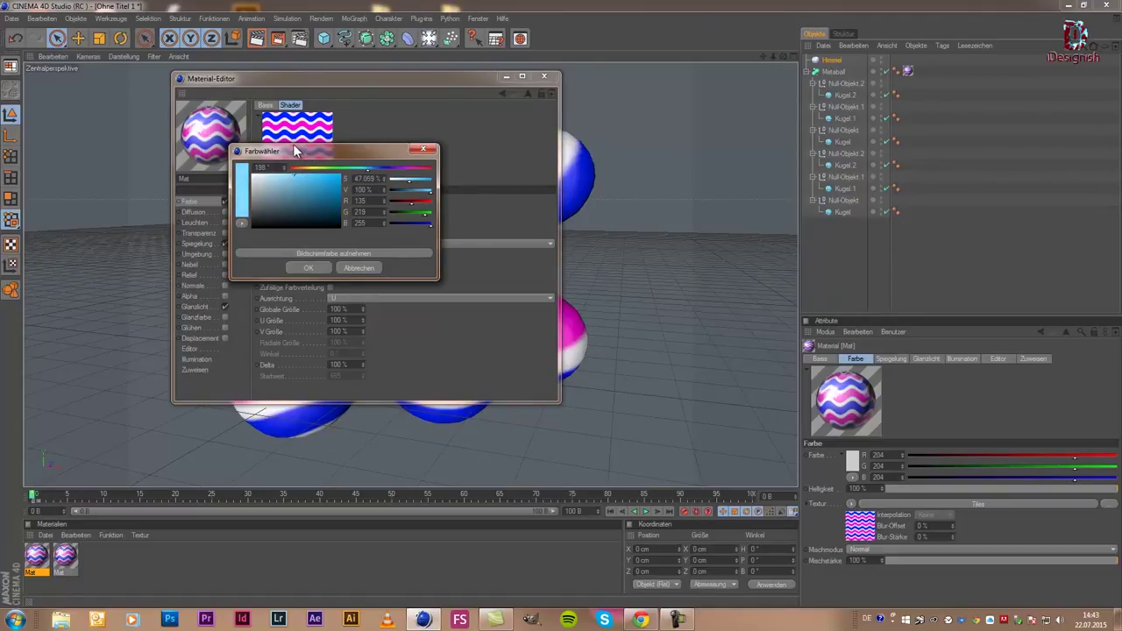
drag(283, 217, 274, 164)
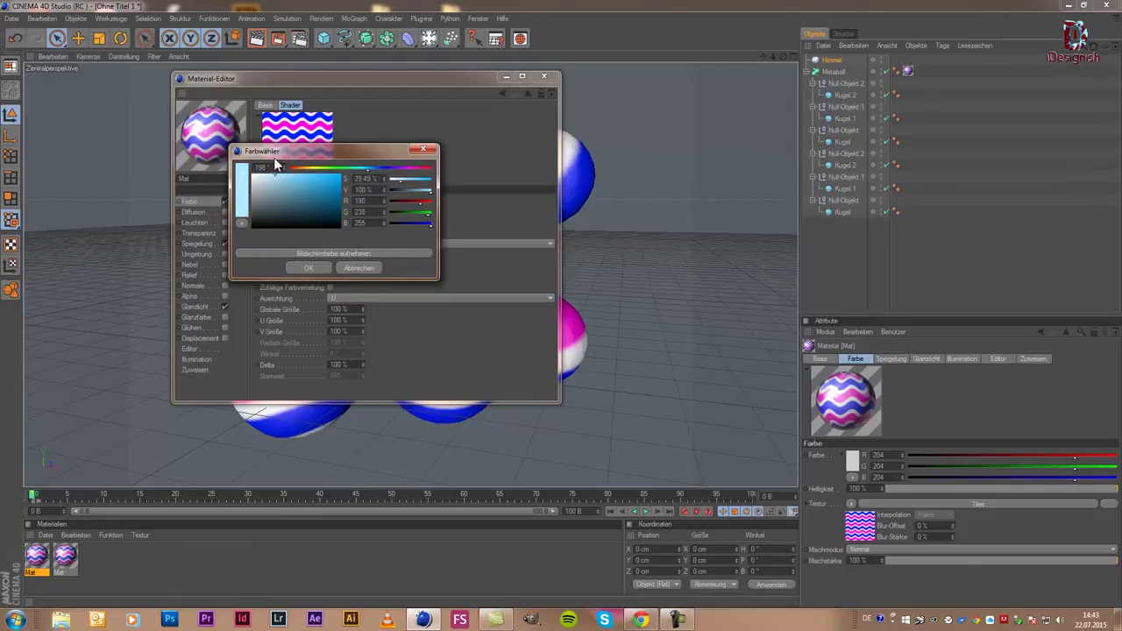
click(313, 268)
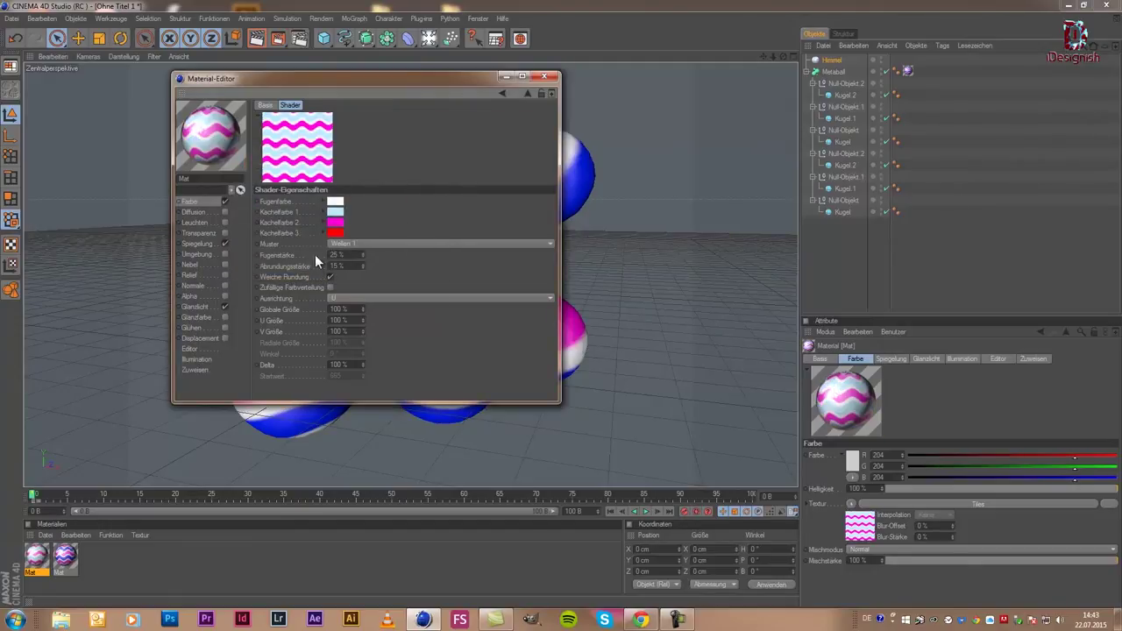
click(335, 212)
click(319, 181)
click(368, 171)
drag(368, 175, 431, 101)
click(327, 265)
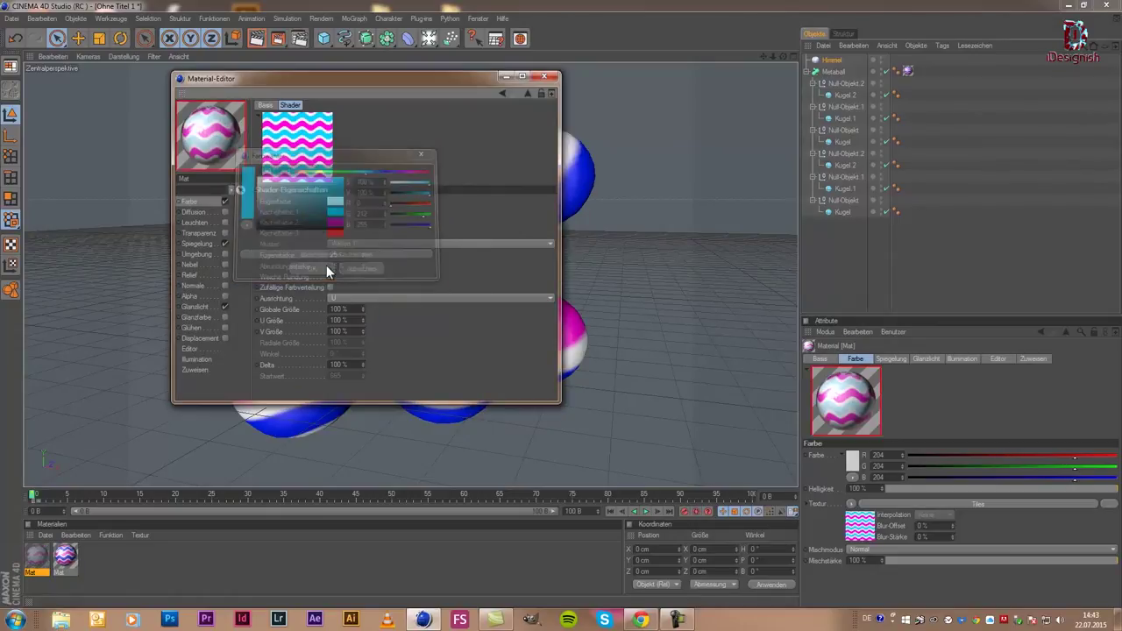
- Replace the magenta tile colour with cyan and the red one with blue
click(337, 225)
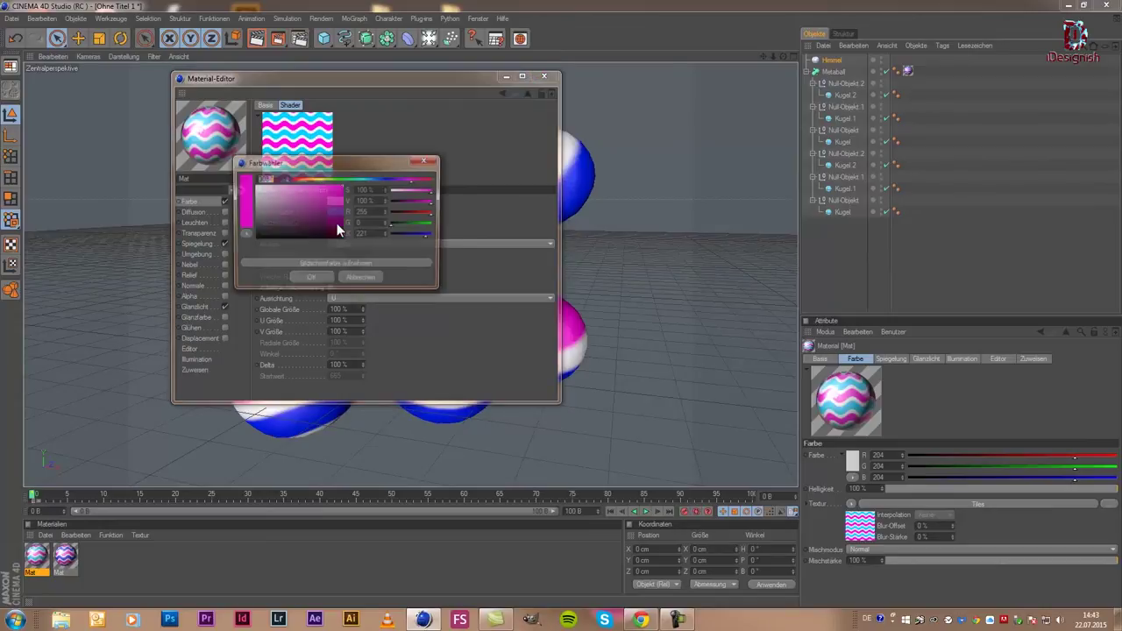
click(362, 179)
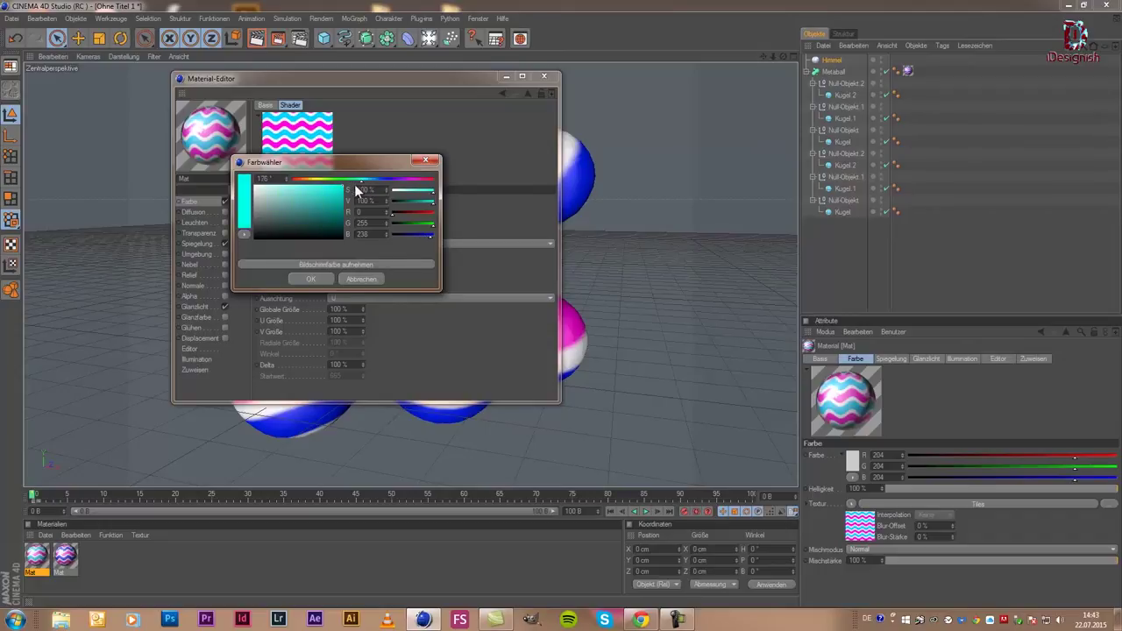
click(306, 280)
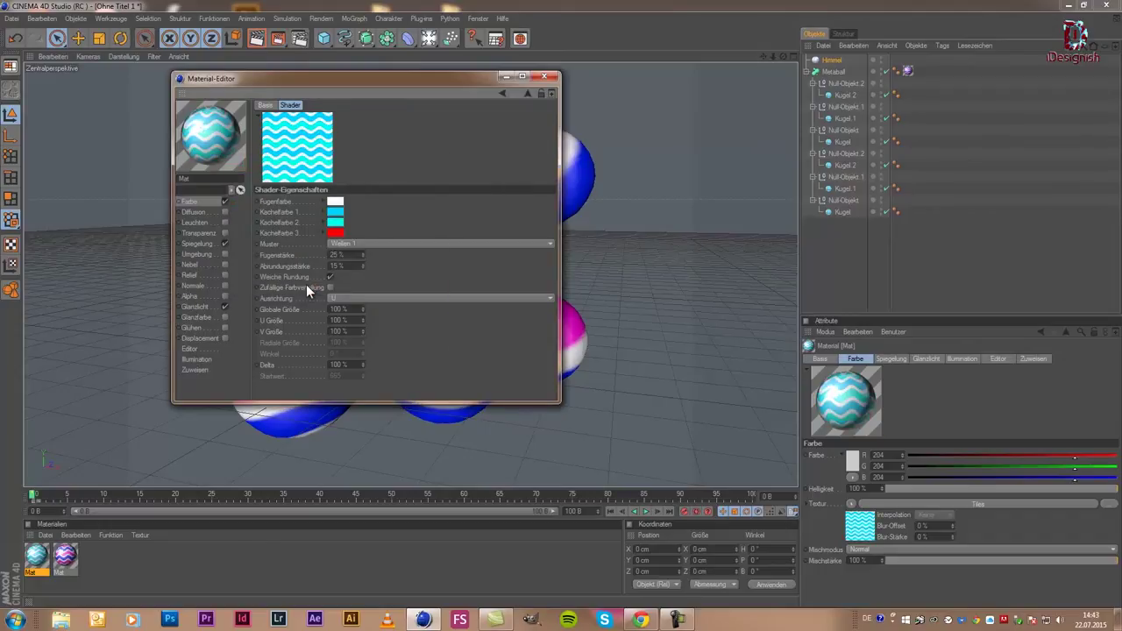
click(336, 231)
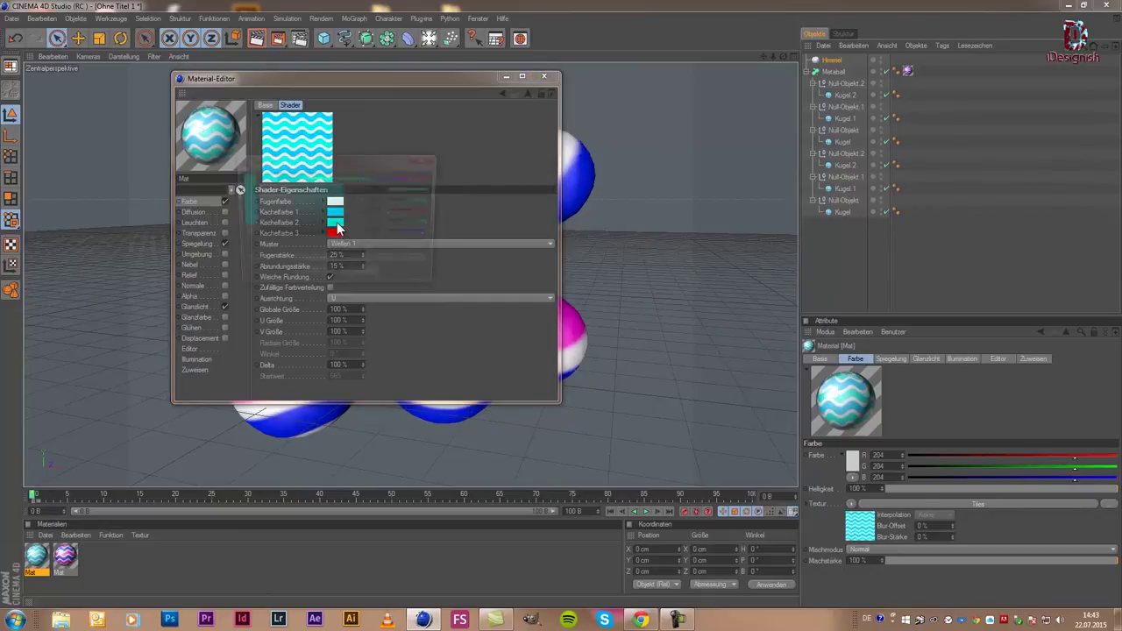
click(377, 180)
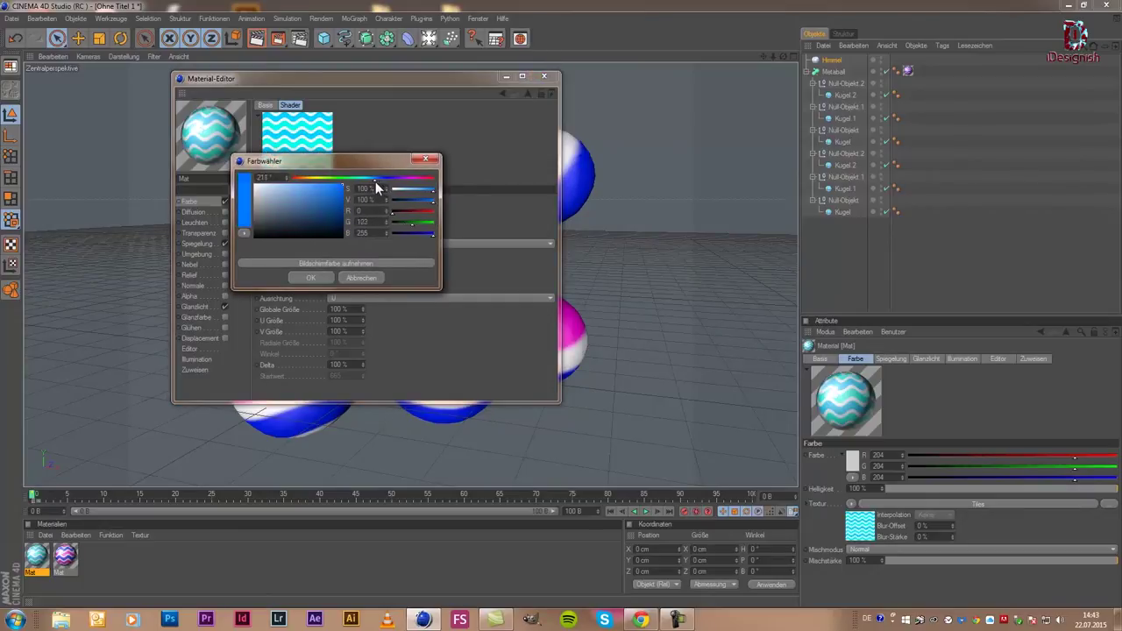
click(319, 278)
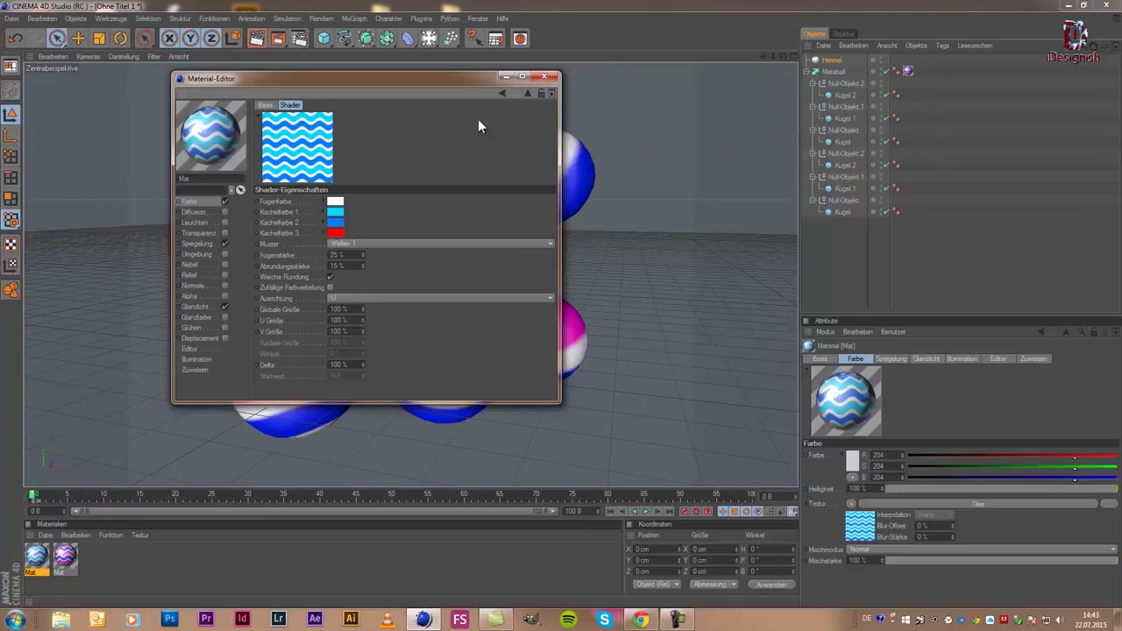
click(545, 78)
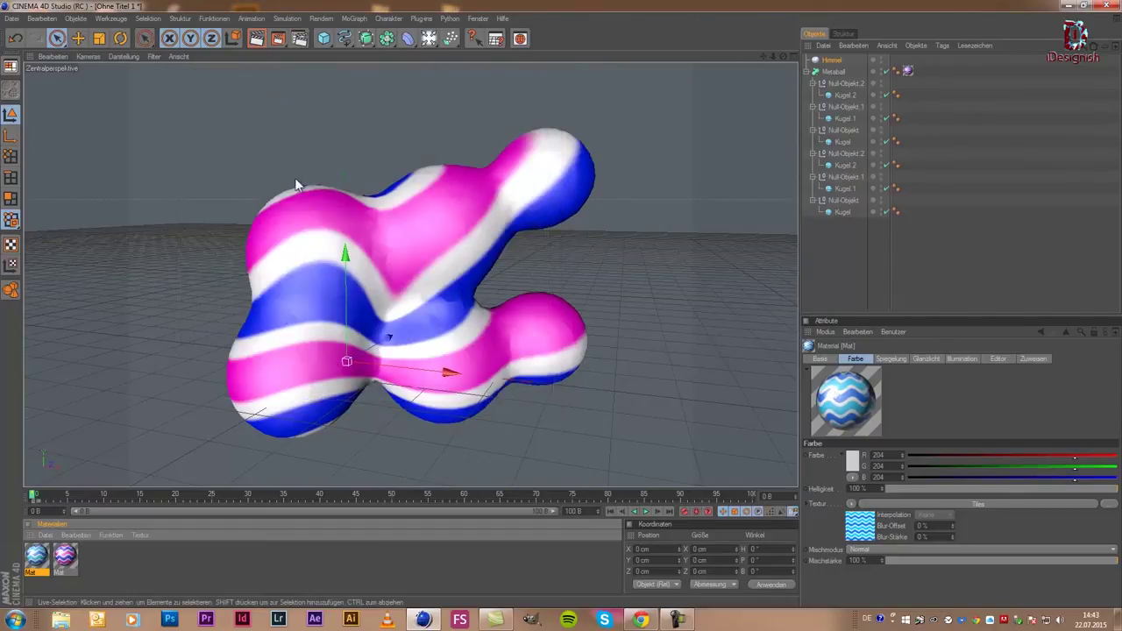
- Apply the blue-wave Mat copy to the Himmel sky and give it a Render tag with Sichtbar für Kamera off
mouse_move(39, 561)
mouse_down()
mouse_move(485, 372)
mouse_move(835, 61)
mouse_up()
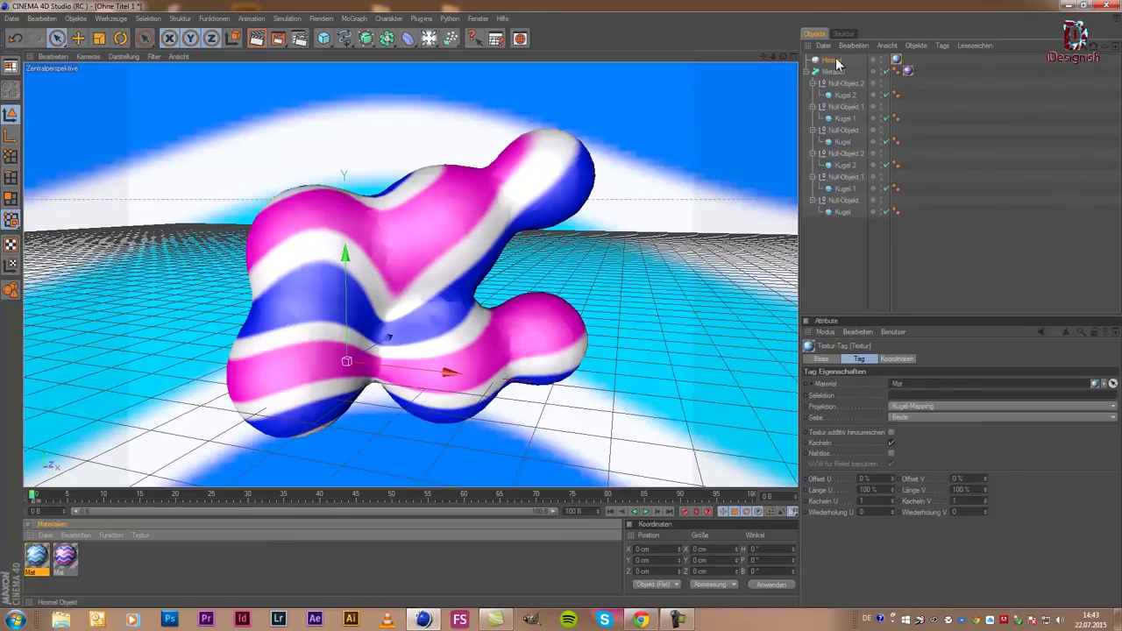
right_click(835, 63)
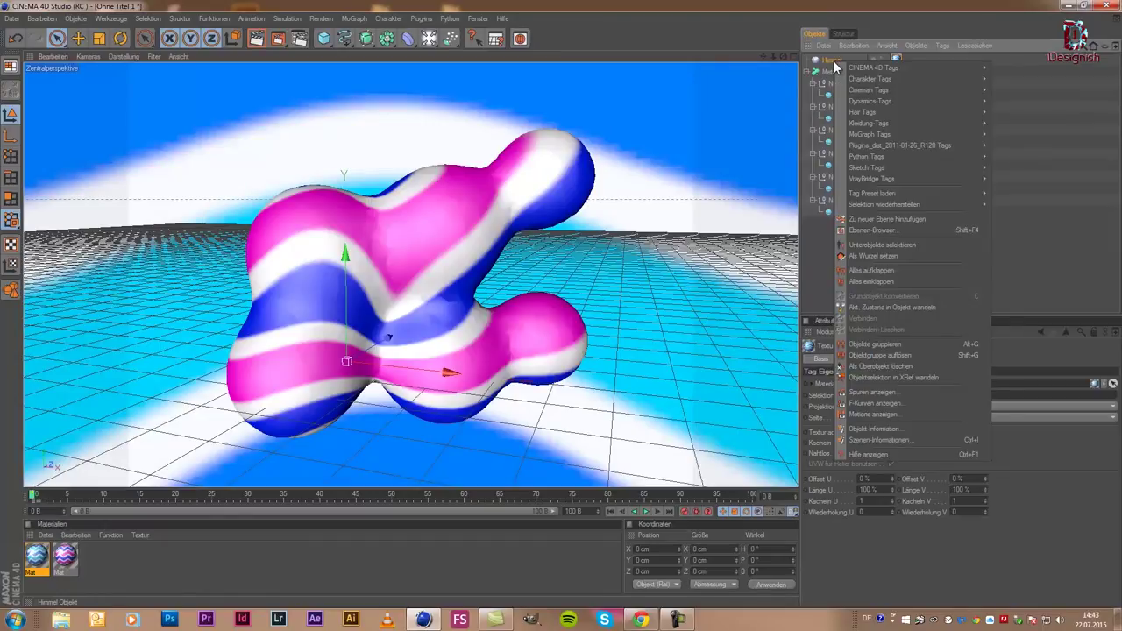
mouse_move(876, 68)
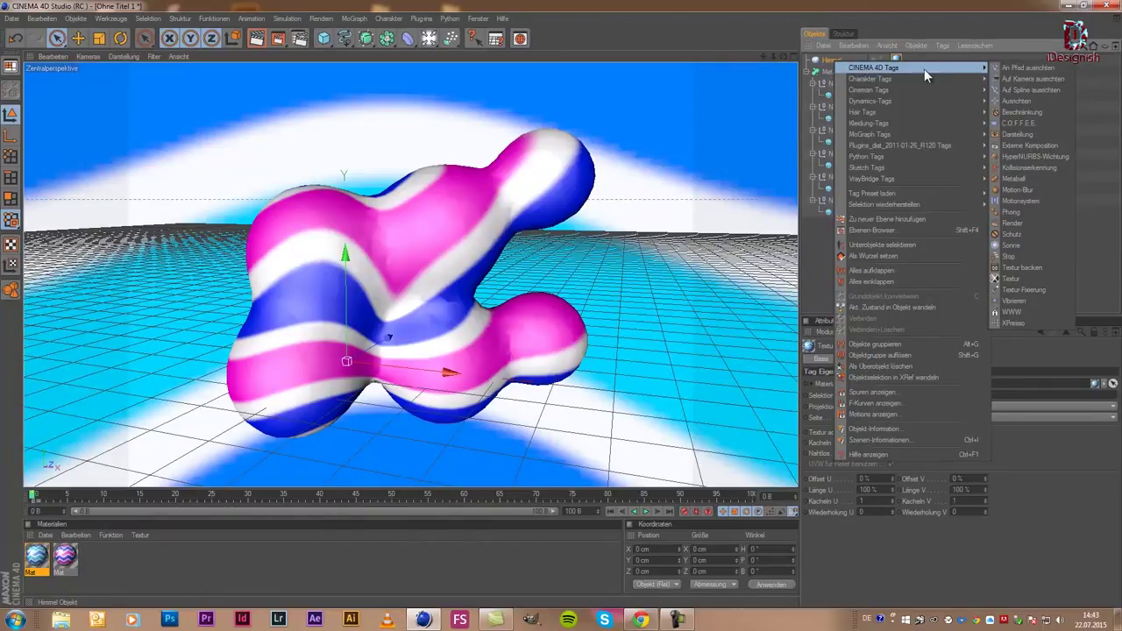
click(1025, 223)
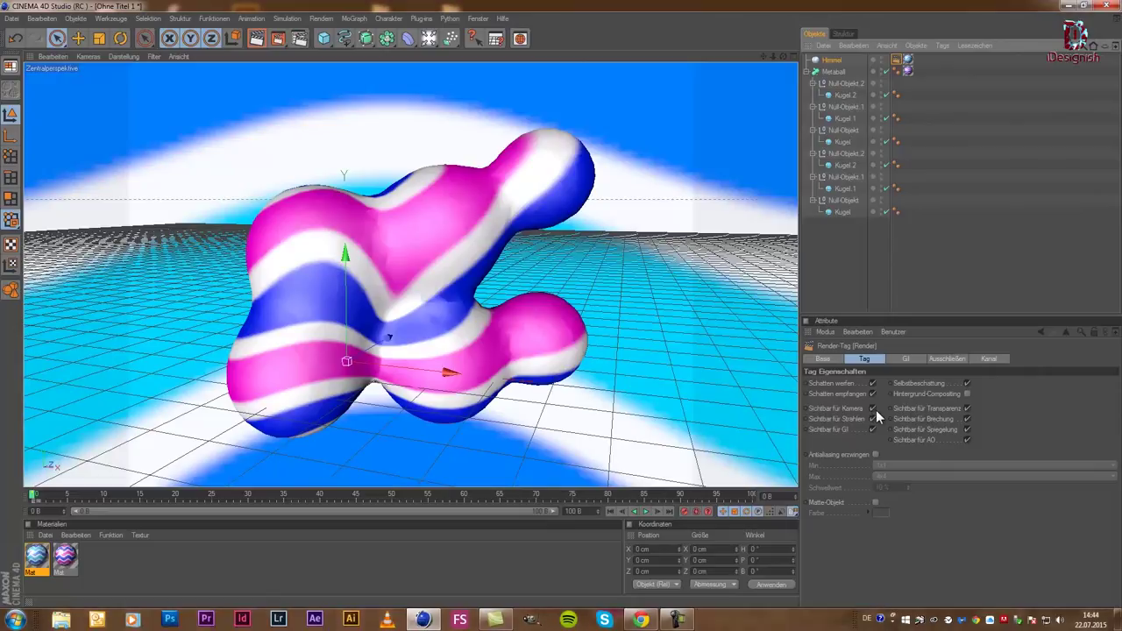
click(872, 408)
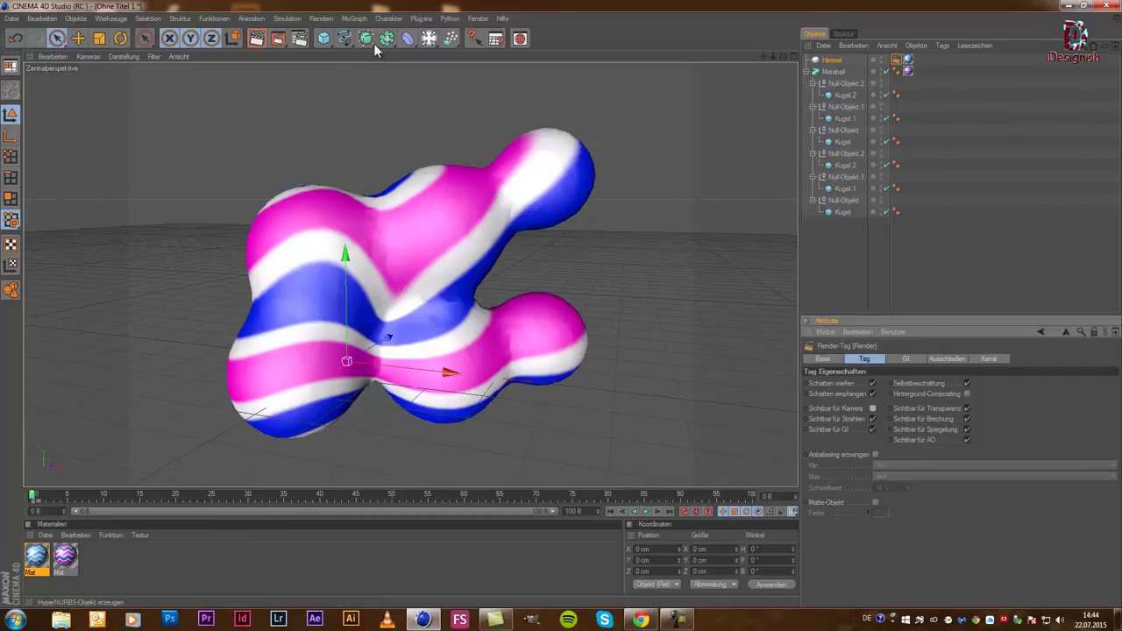
- Add an Ebene plane, scale it to about 759 × 890 cm and raise it to Y 606.911 cm
click(326, 41)
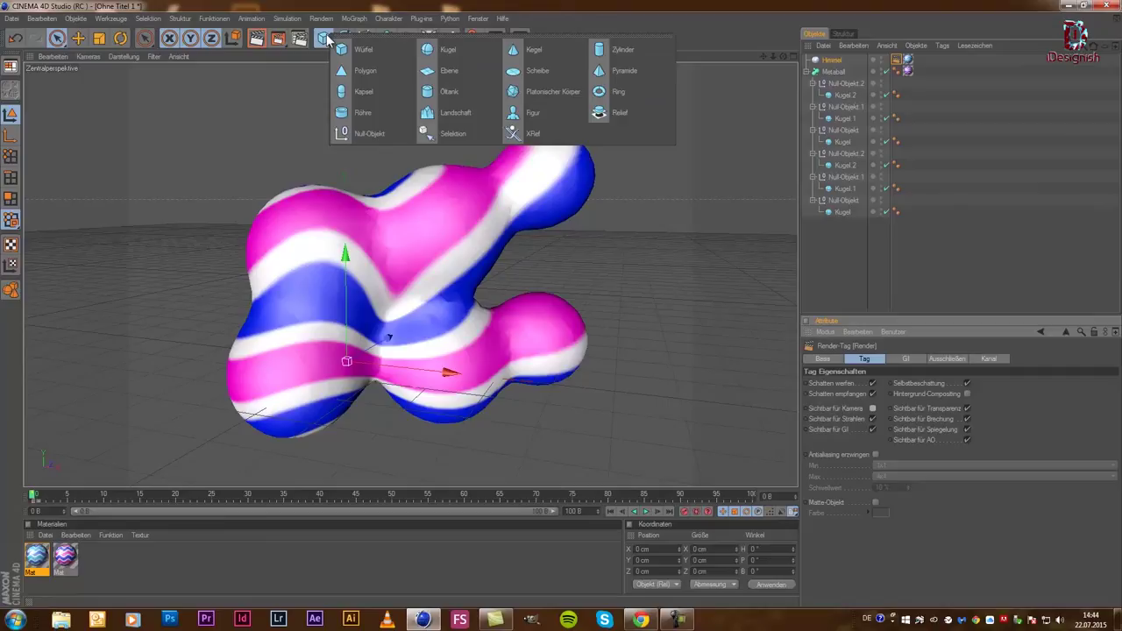
click(449, 71)
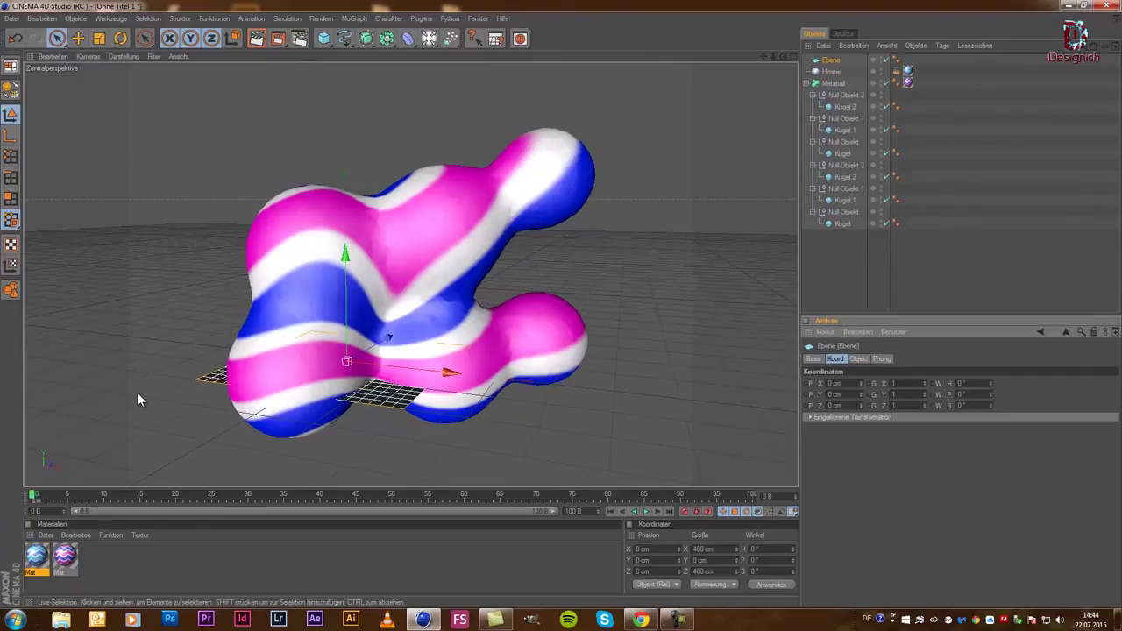
drag(559, 263, 562, 305)
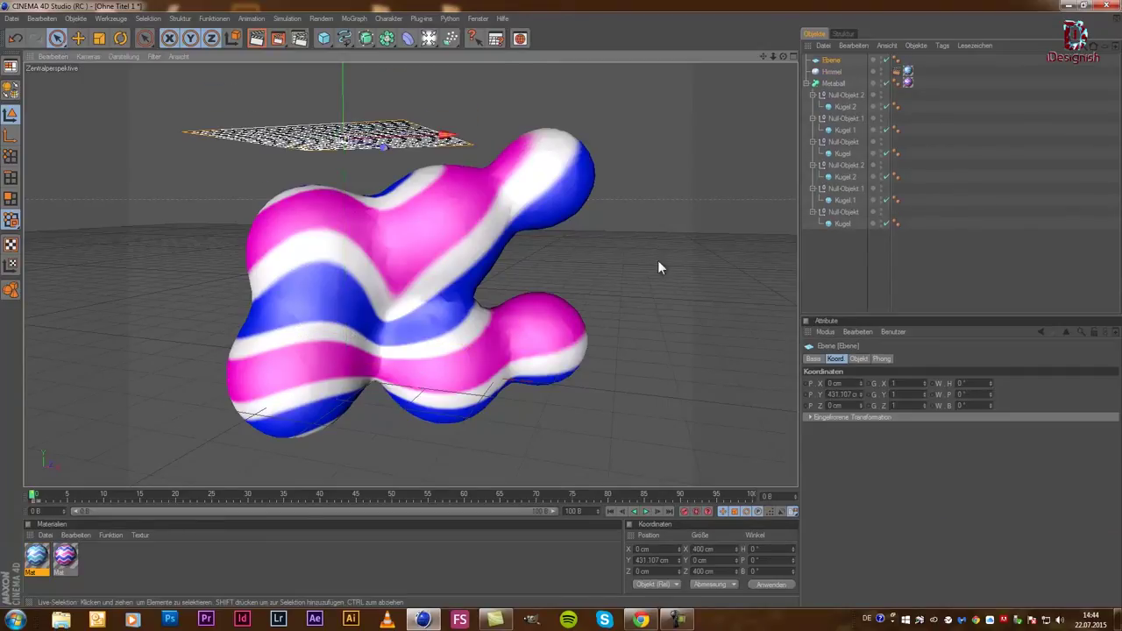
drag(783, 57, 664, 115)
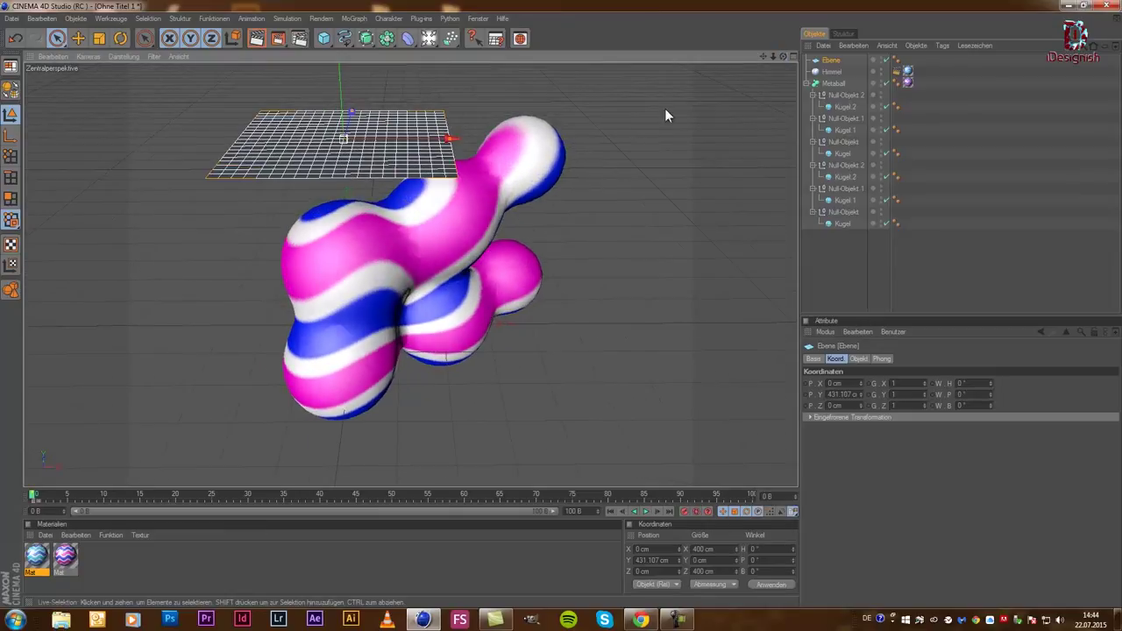
drag(448, 139, 562, 303)
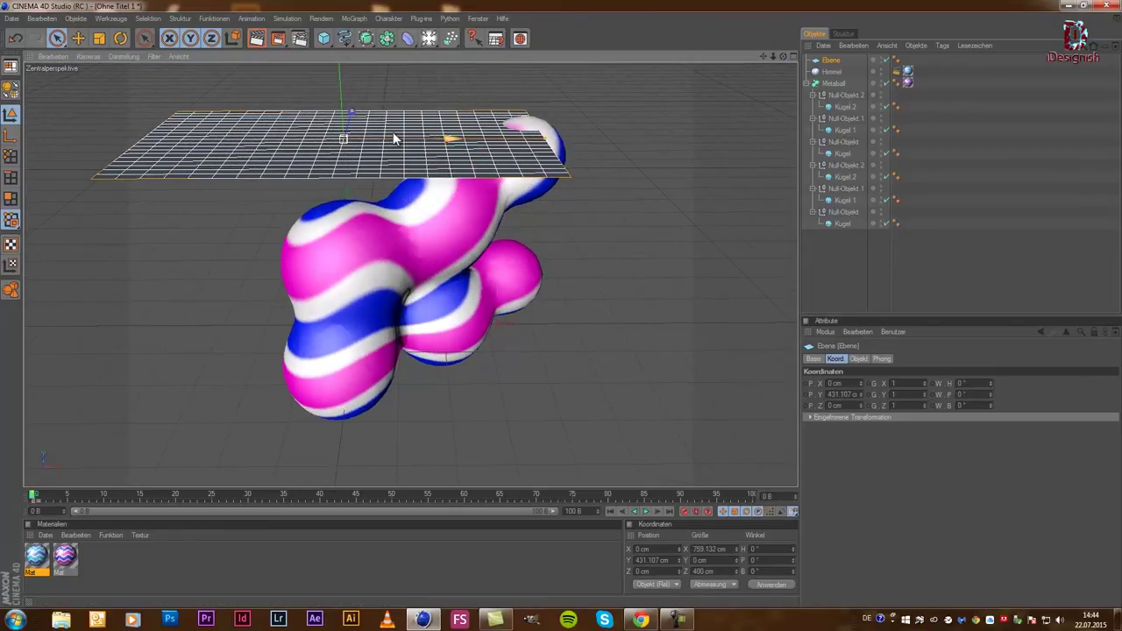
drag(388, 140, 570, 305)
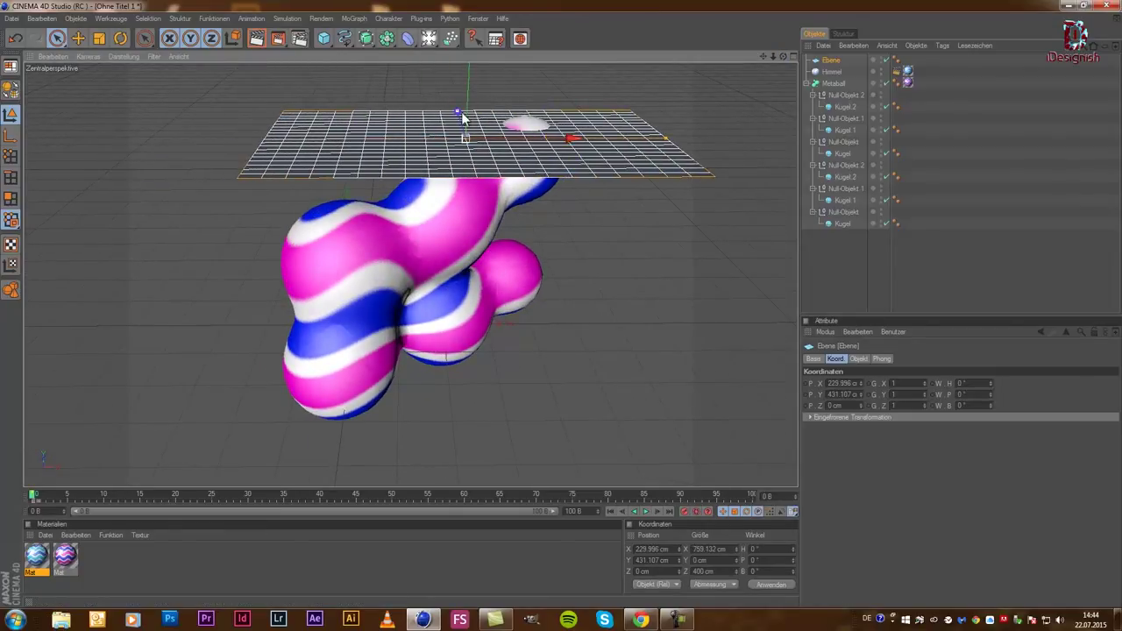
drag(463, 113, 560, 303)
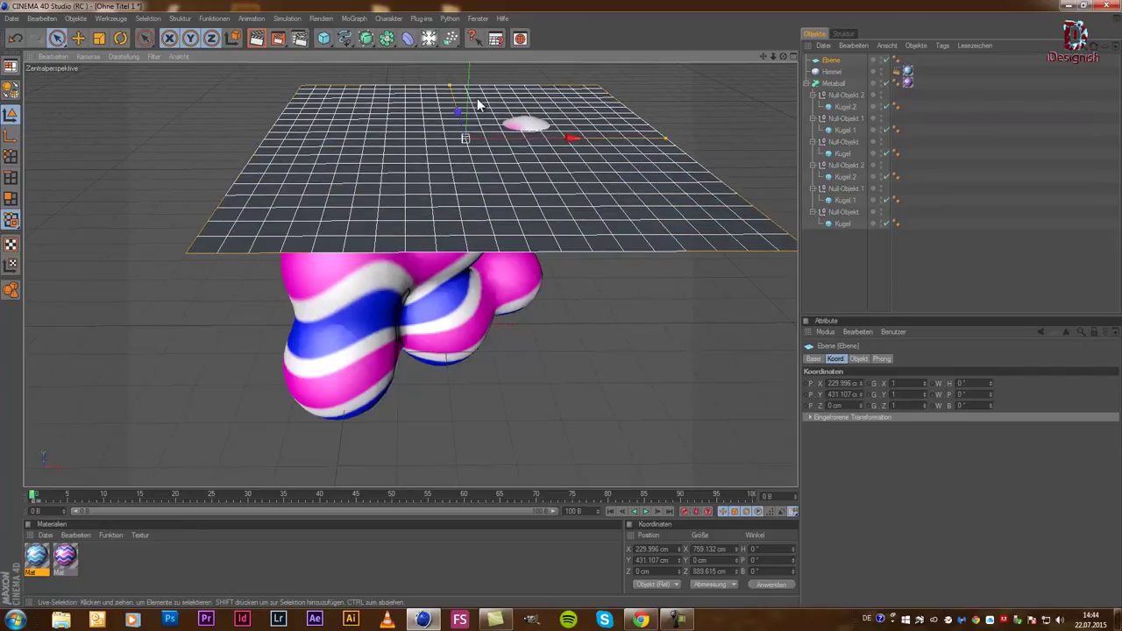
drag(471, 100, 590, 6)
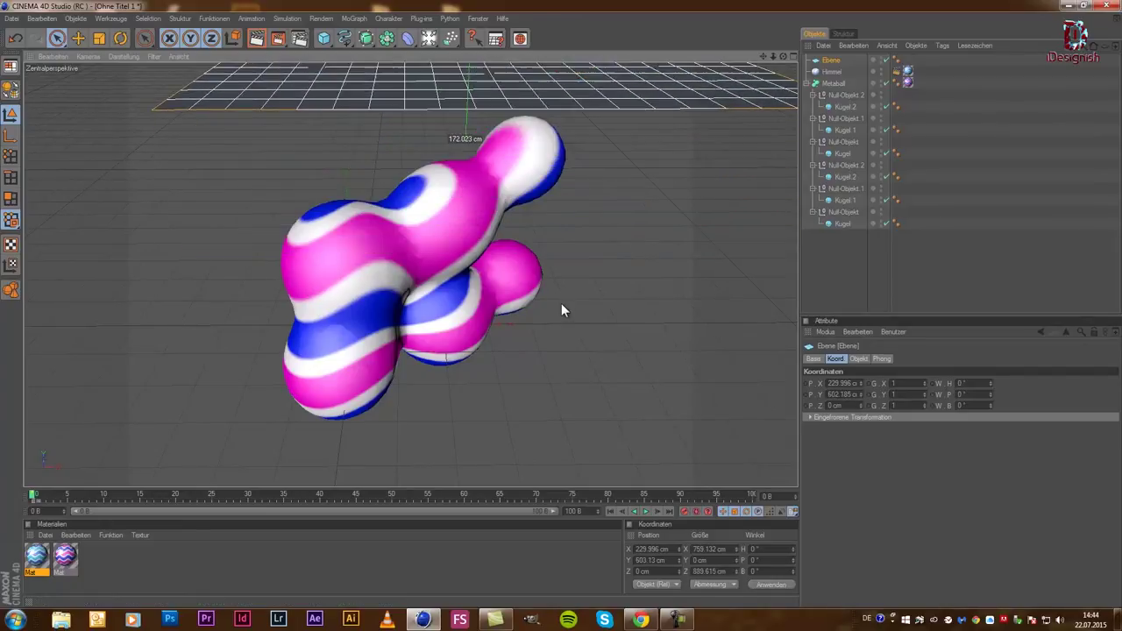
drag(789, 55, 561, 305)
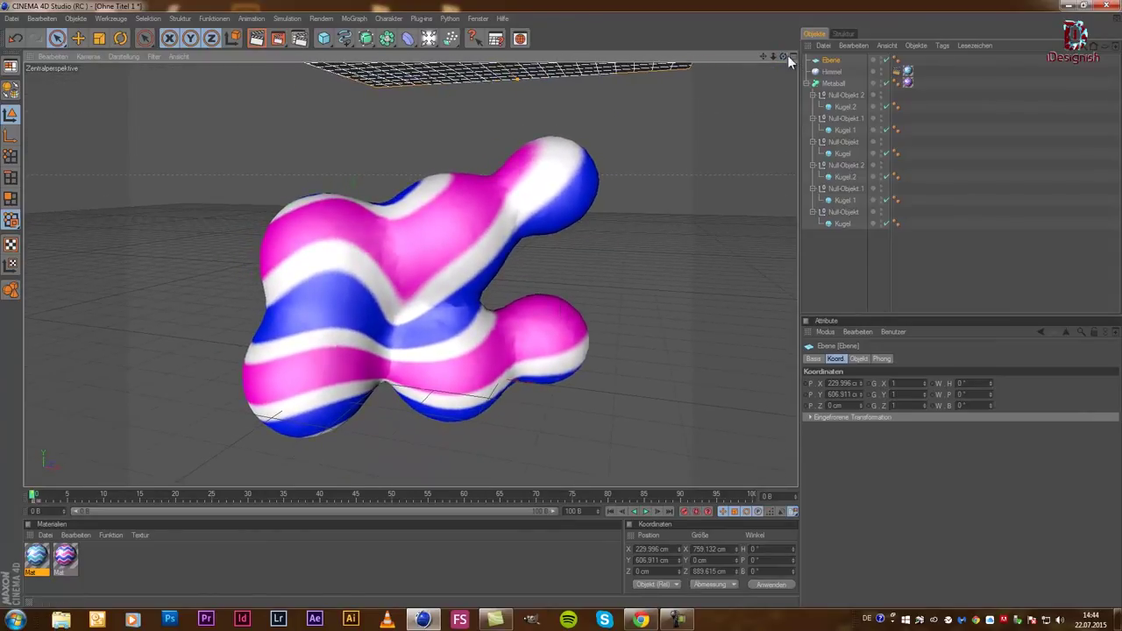
drag(783, 55, 359, 166)
- Create Mat.1 with Farbe off and Leuchten using a 2D-Kreisförmig Farbverlauf shader
double_click(91, 563)
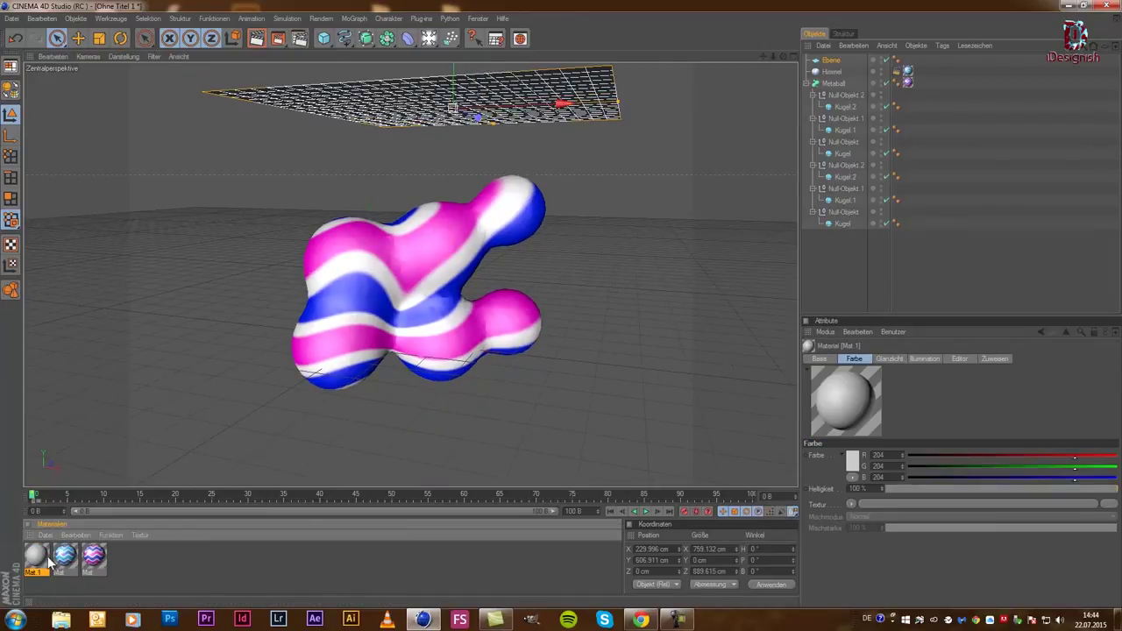
double_click(36, 557)
click(224, 200)
click(226, 222)
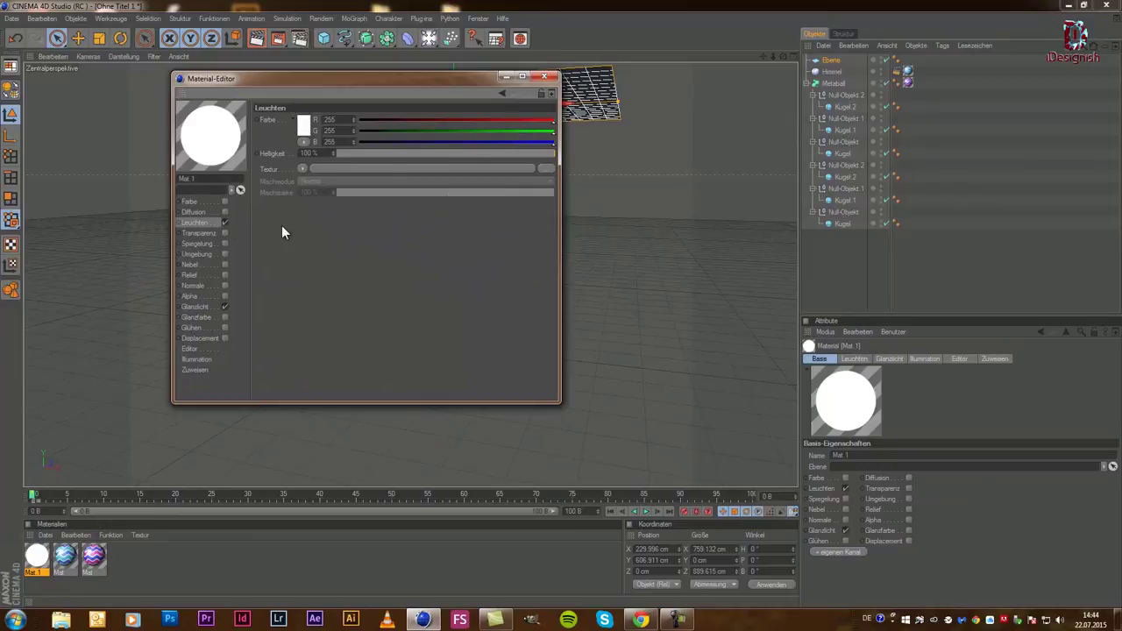
click(302, 169)
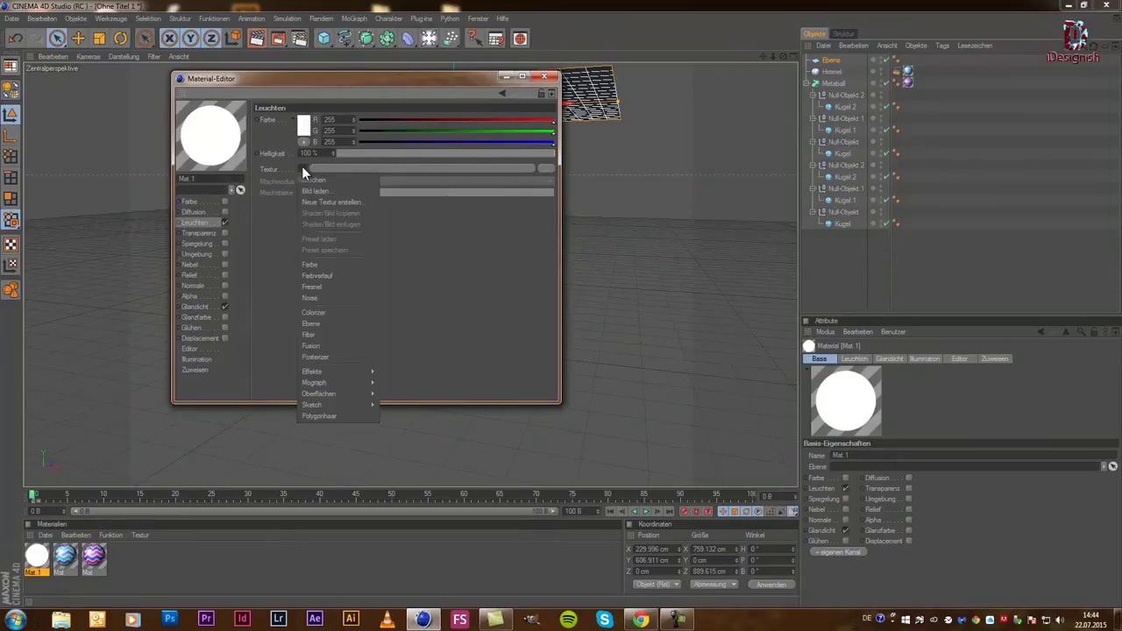
click(334, 277)
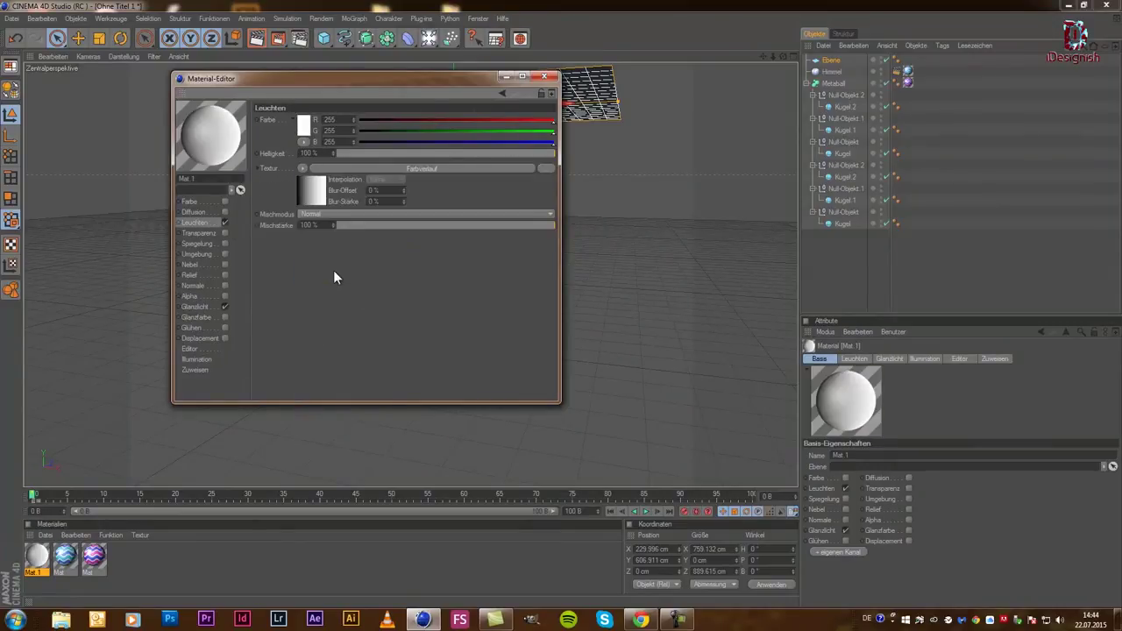
click(313, 195)
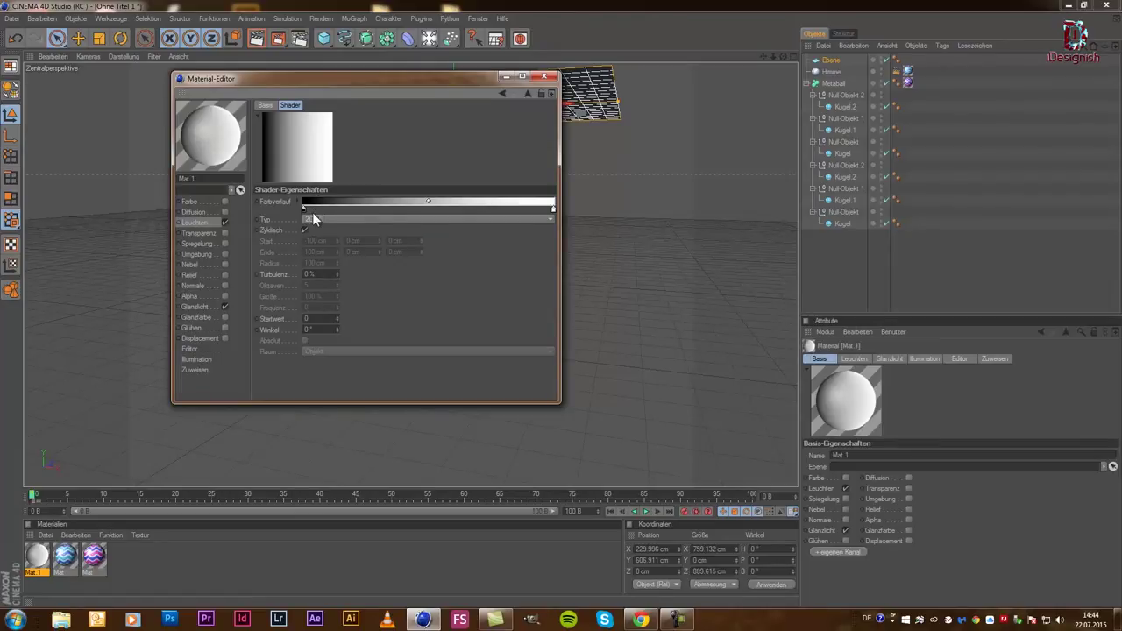
click(319, 218)
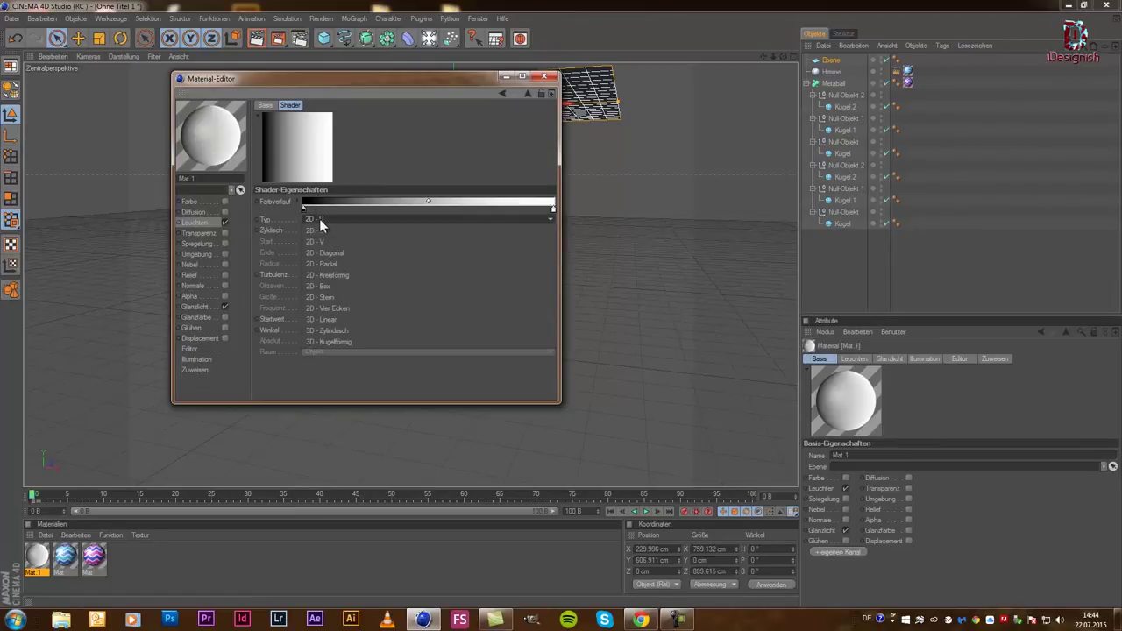
click(340, 278)
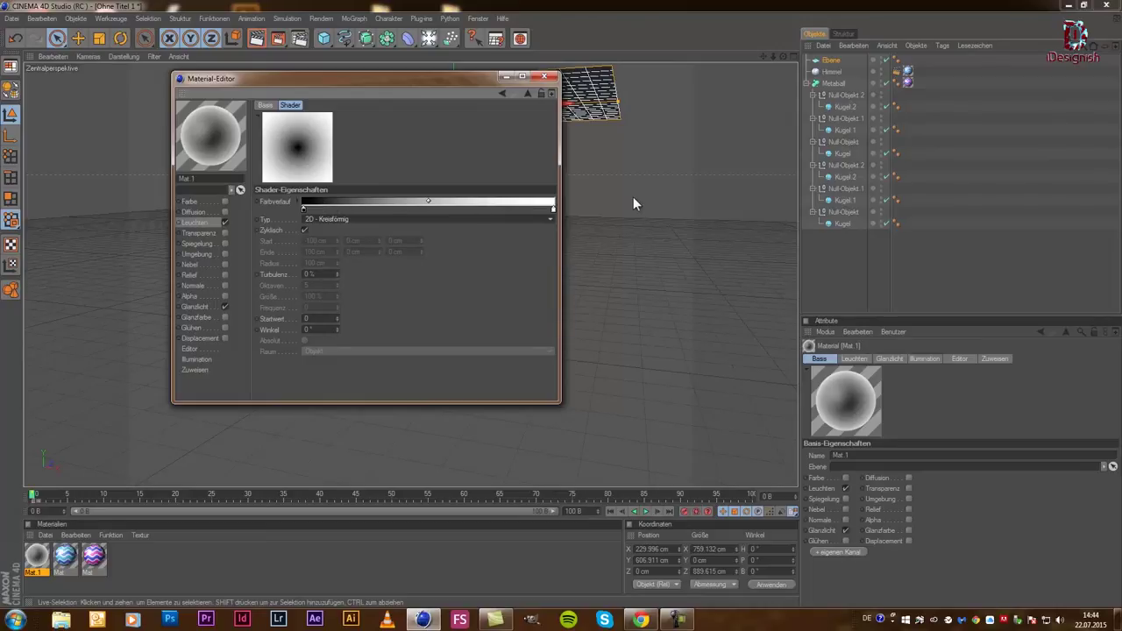
- Reverse the gradient knots so the centre is white, and make the outer knot mid grey, moved inward
right_click(302, 210)
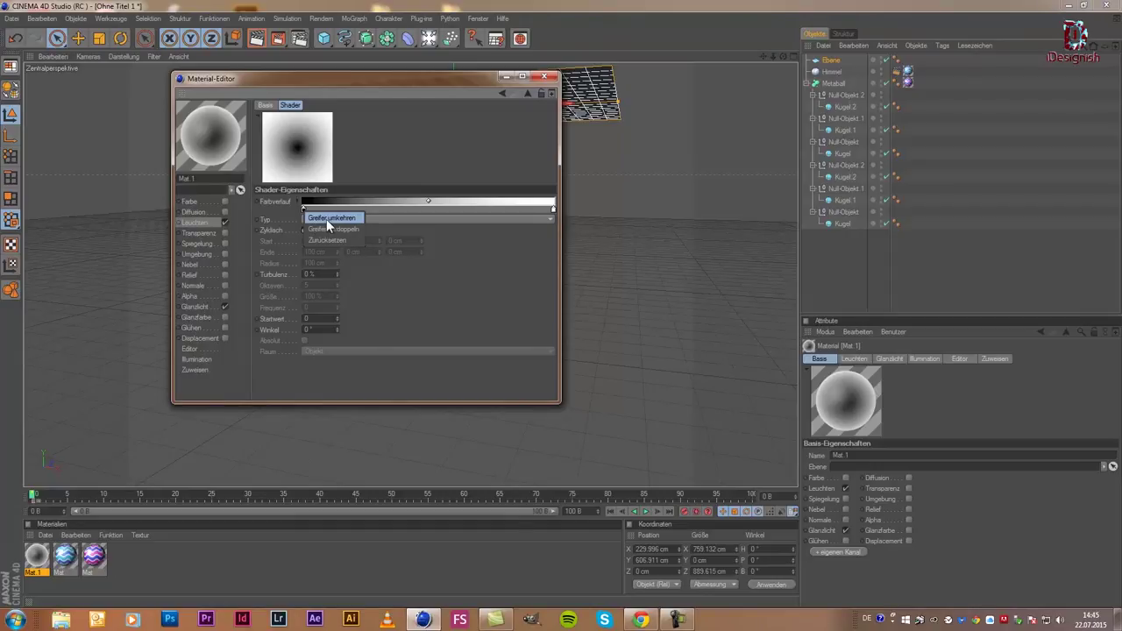
click(326, 219)
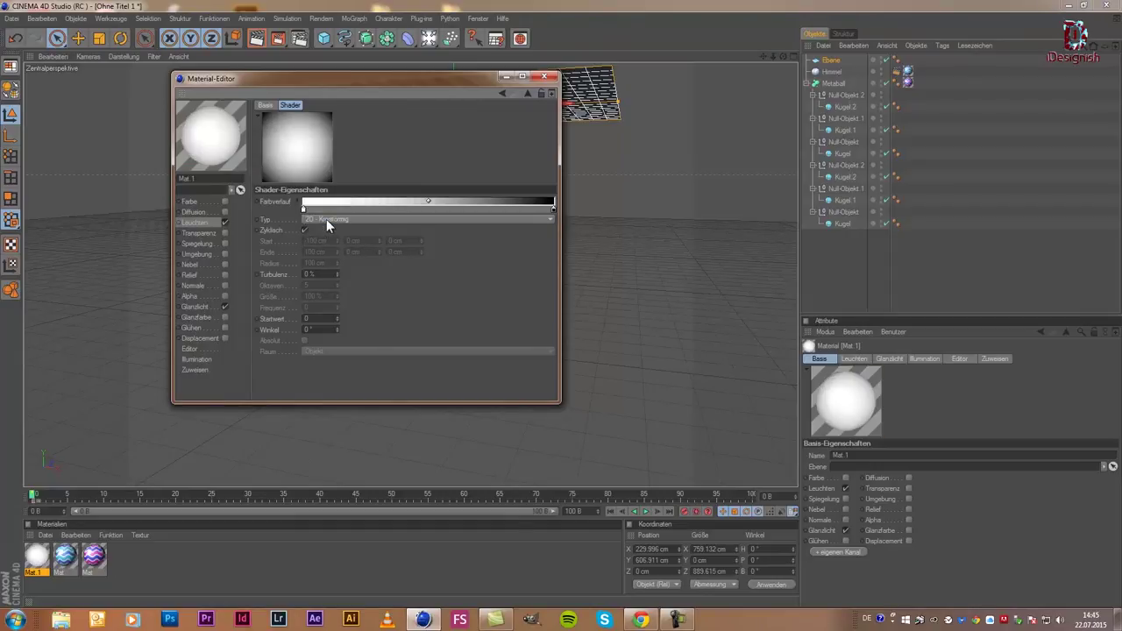
double_click(554, 209)
click(537, 217)
drag(537, 217, 409, 200)
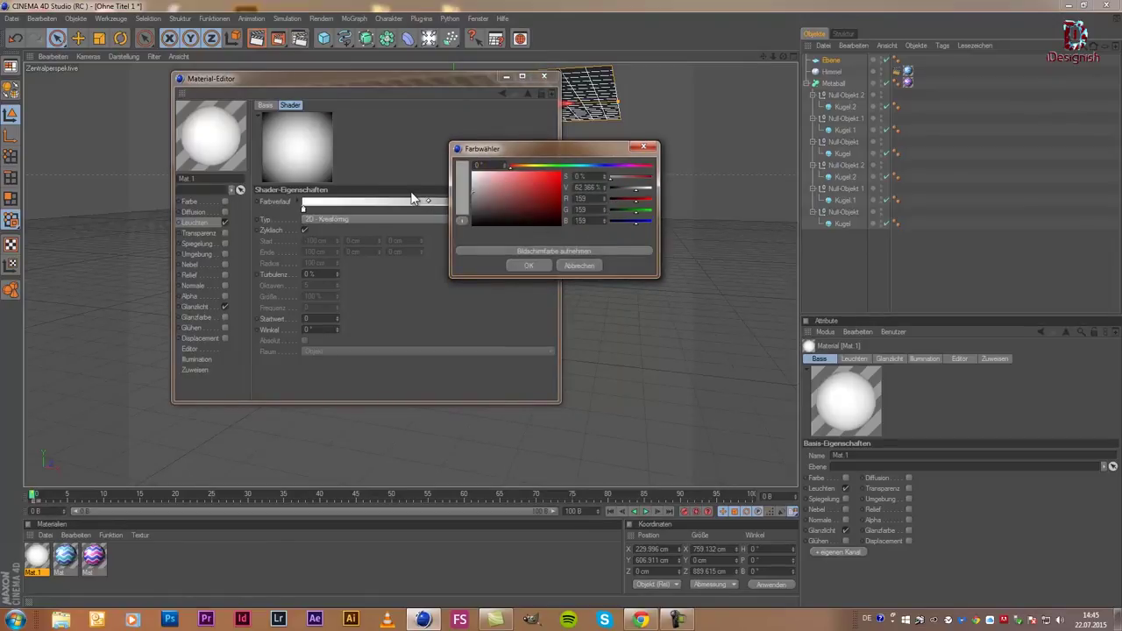
click(517, 266)
drag(553, 208, 477, 210)
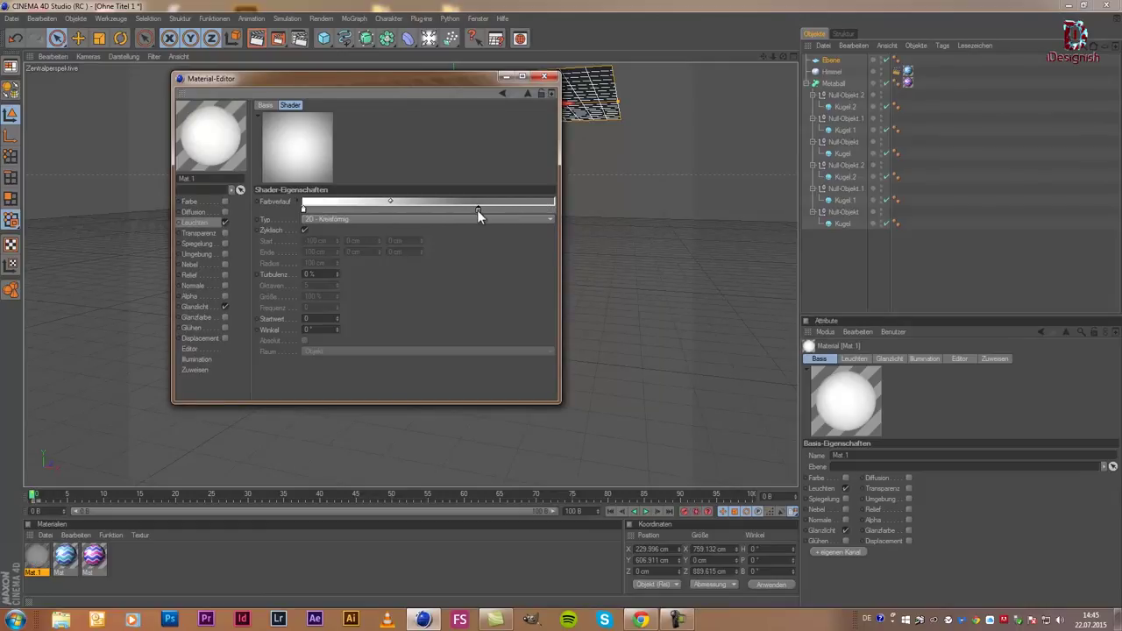
mouse_move(390, 202)
mouse_down()
mouse_move(356, 203)
mouse_move(376, 202)
mouse_up()
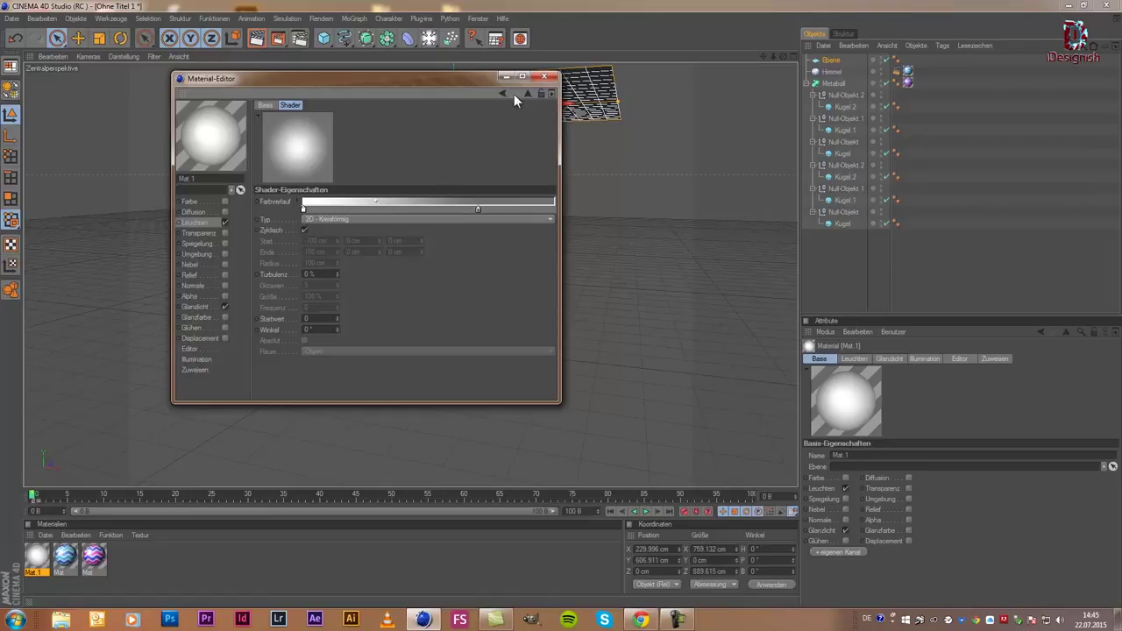
click(541, 77)
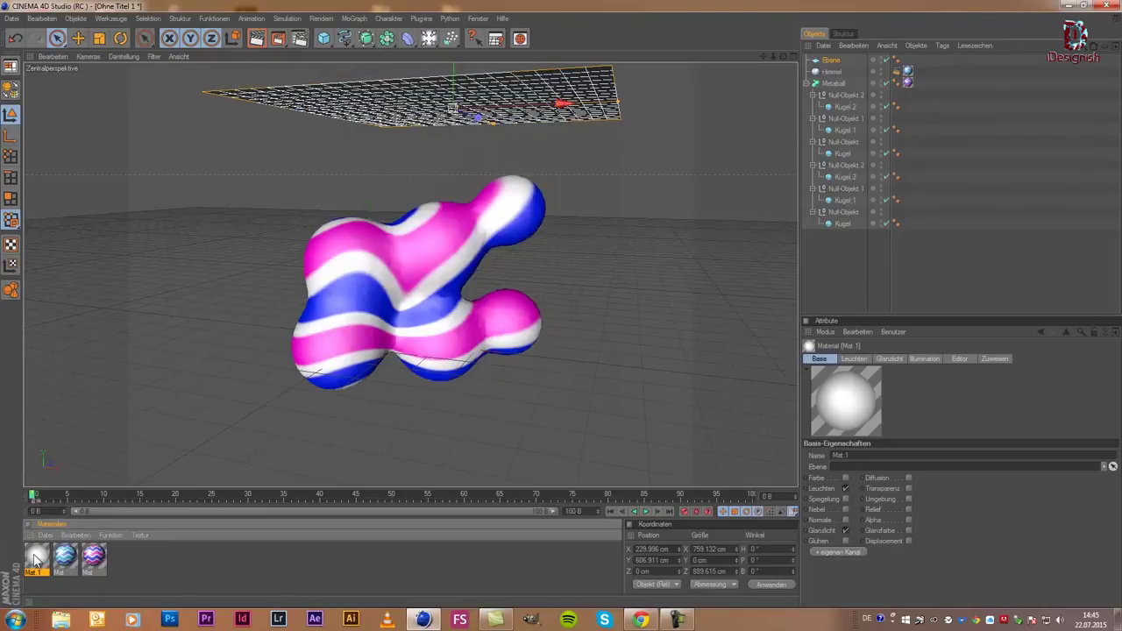
- Apply Mat.1 to the Ebene plane and add a Vordergrund foreground object
drag(37, 555, 420, 103)
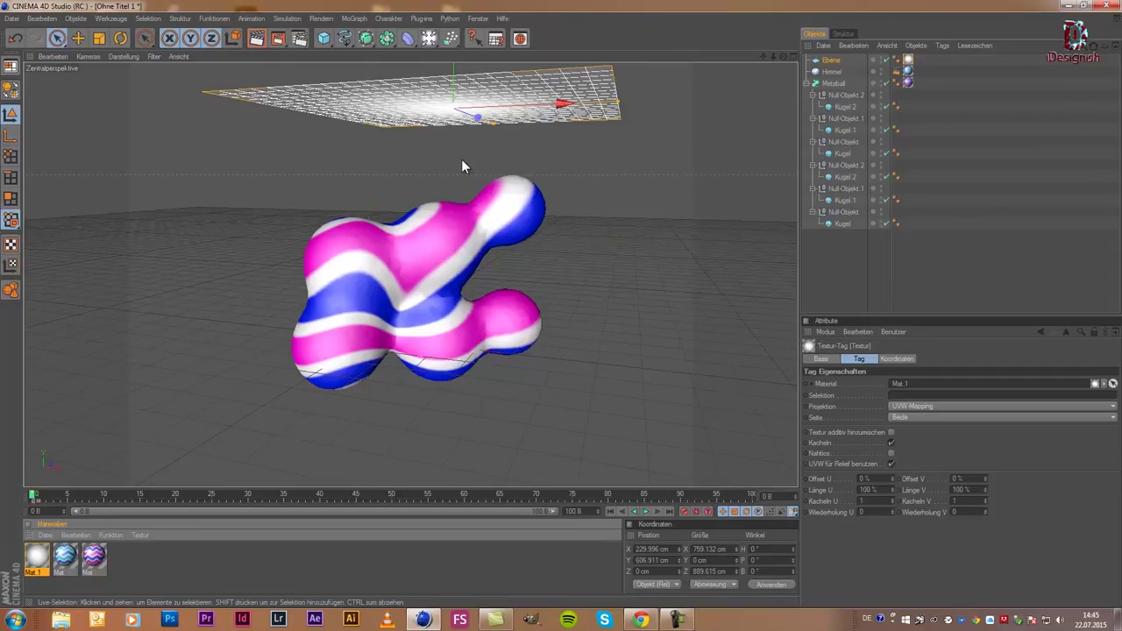
click(427, 42)
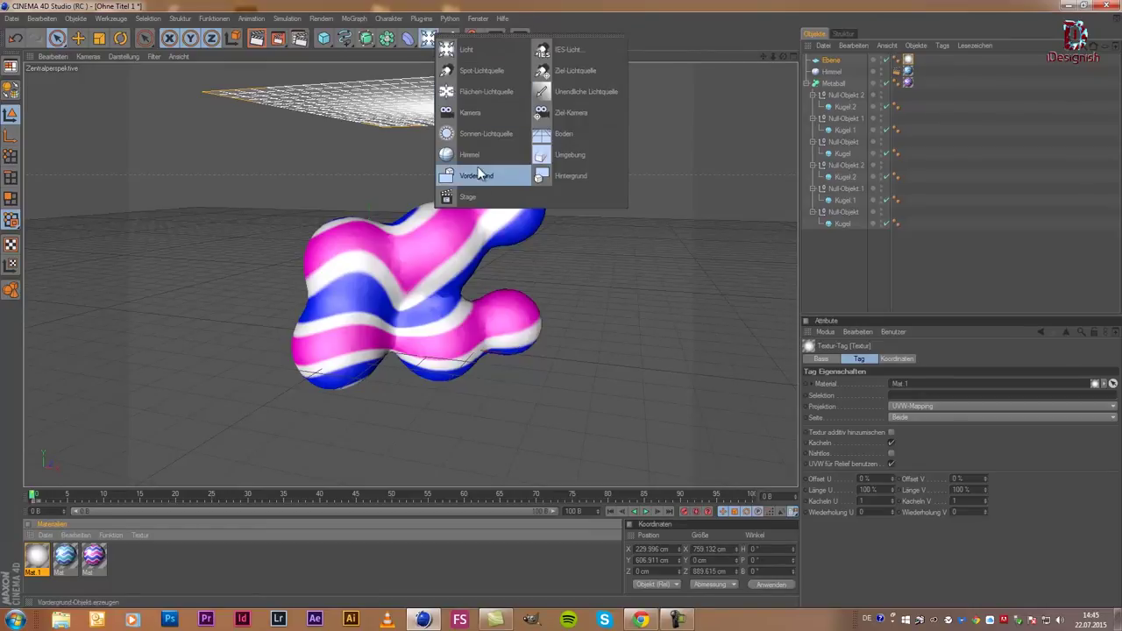
click(481, 181)
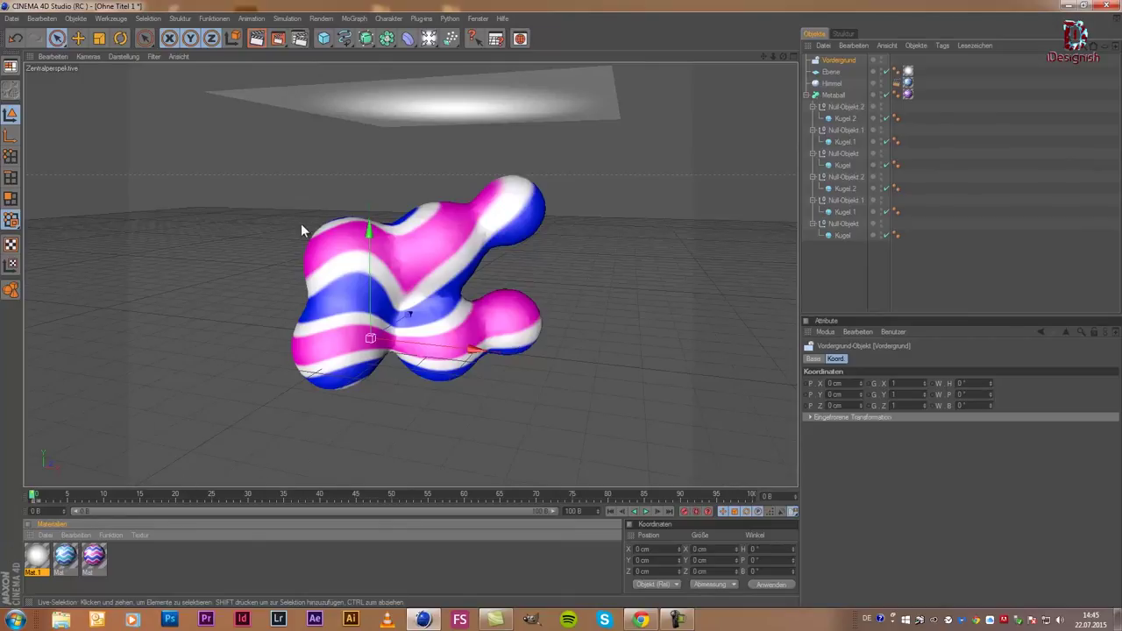
- Apply the Film/Video HDTV 1080 25 output preset (1920 × 1080 at 25 fps)
click(300, 39)
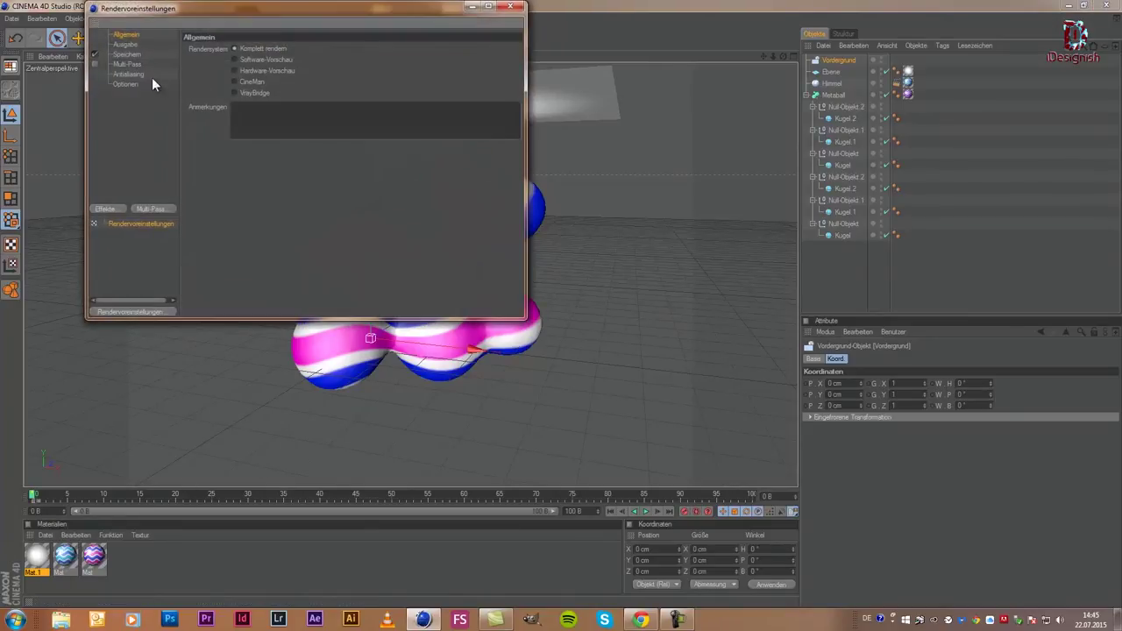
click(114, 45)
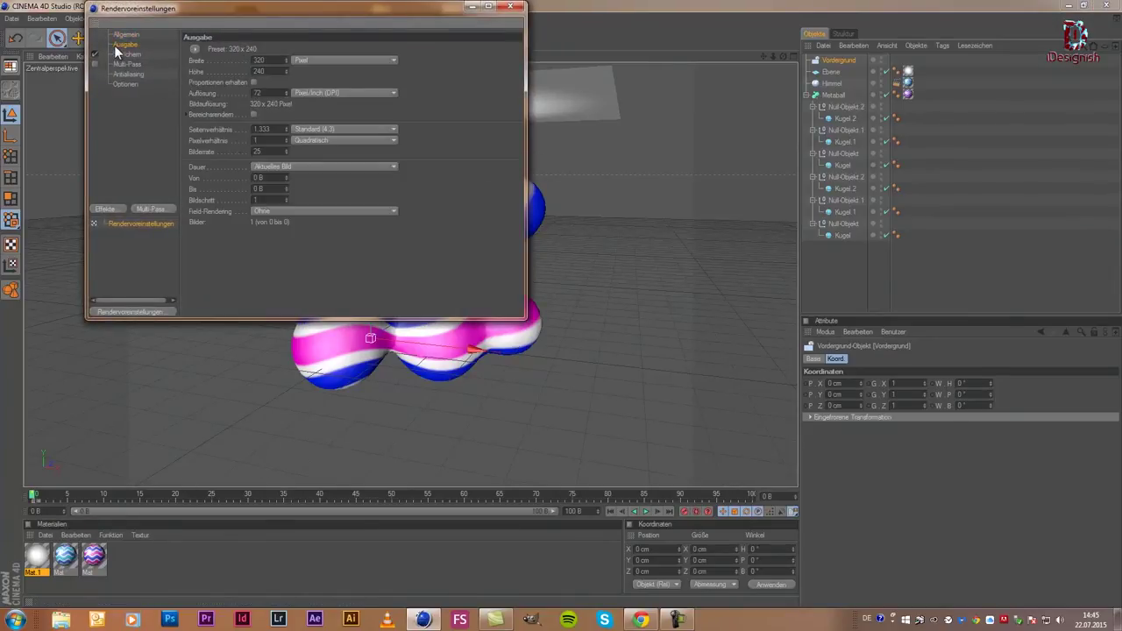
click(195, 50)
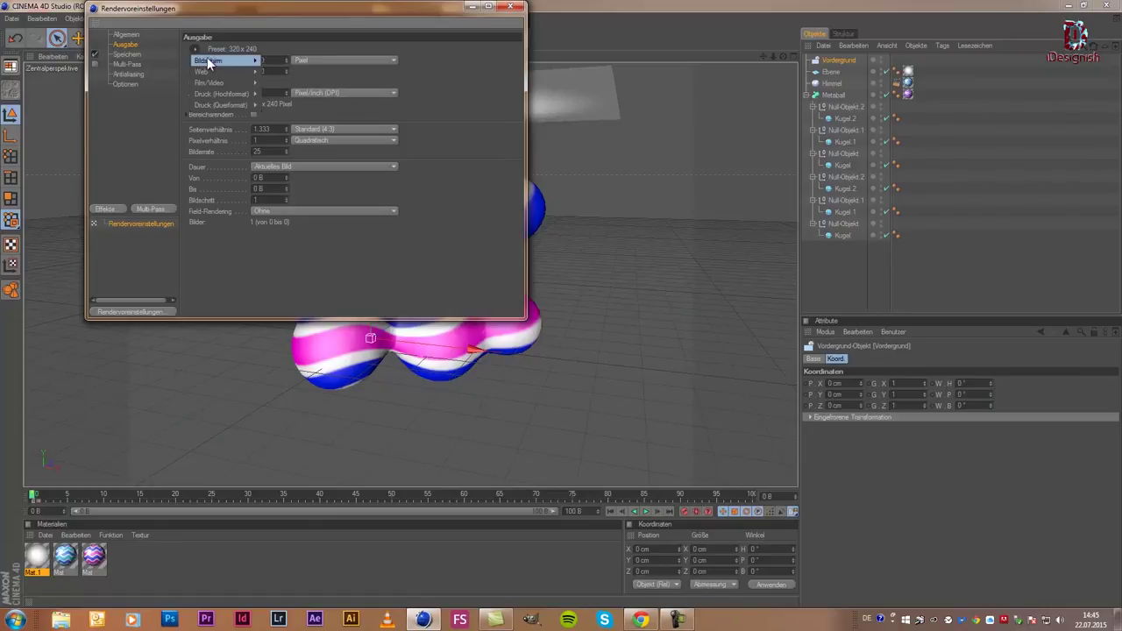
mouse_move(221, 82)
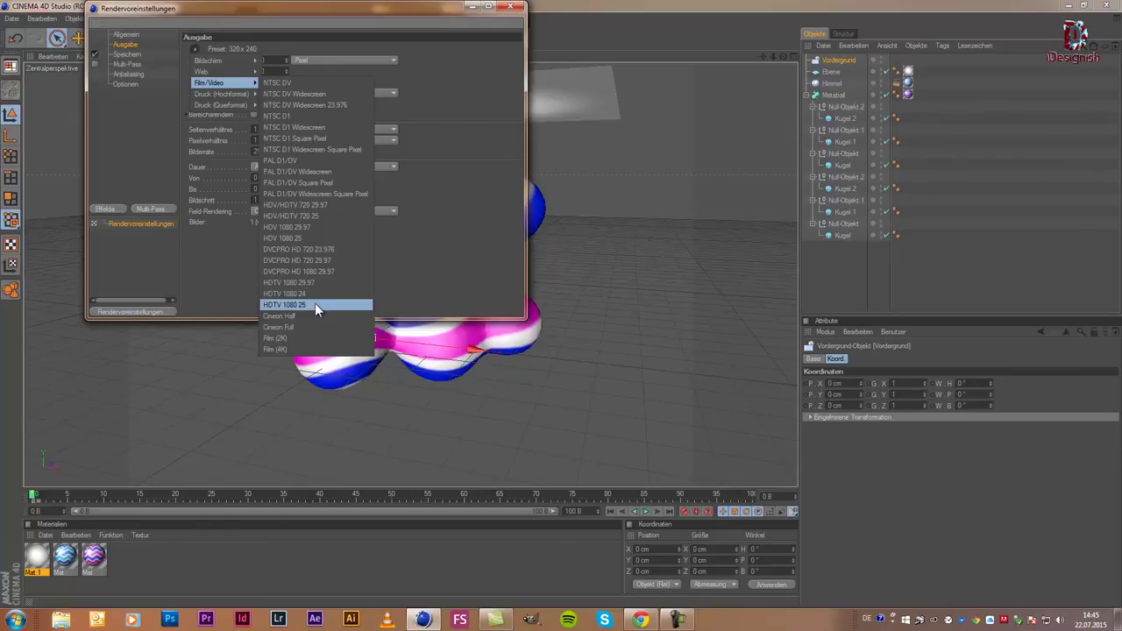
click(315, 304)
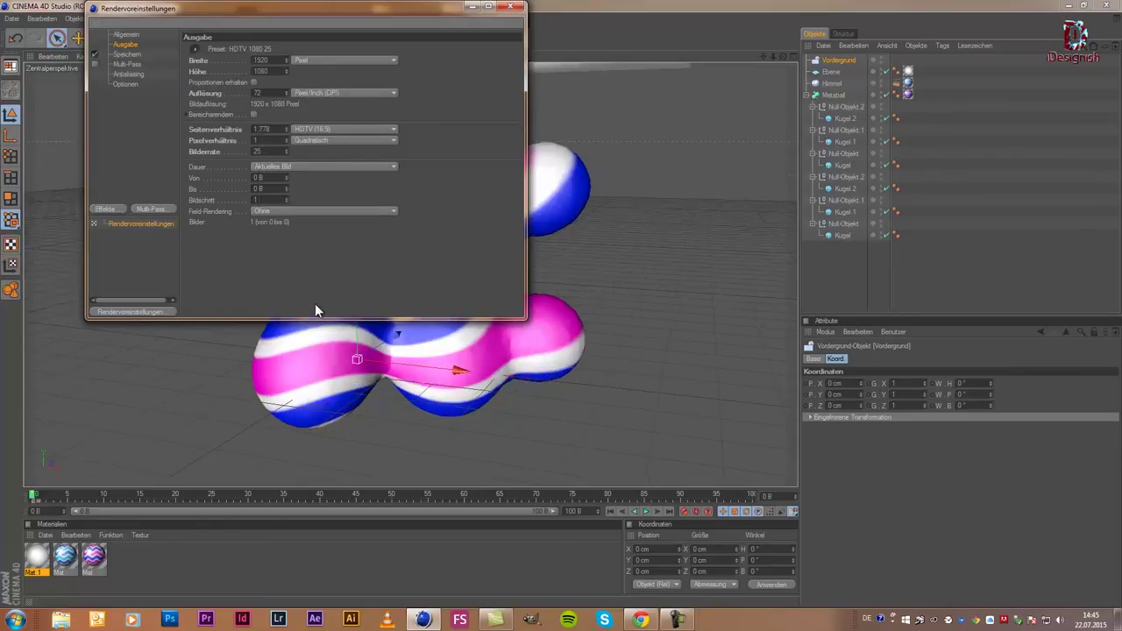
- Set the saved render image format to JPEG
click(131, 56)
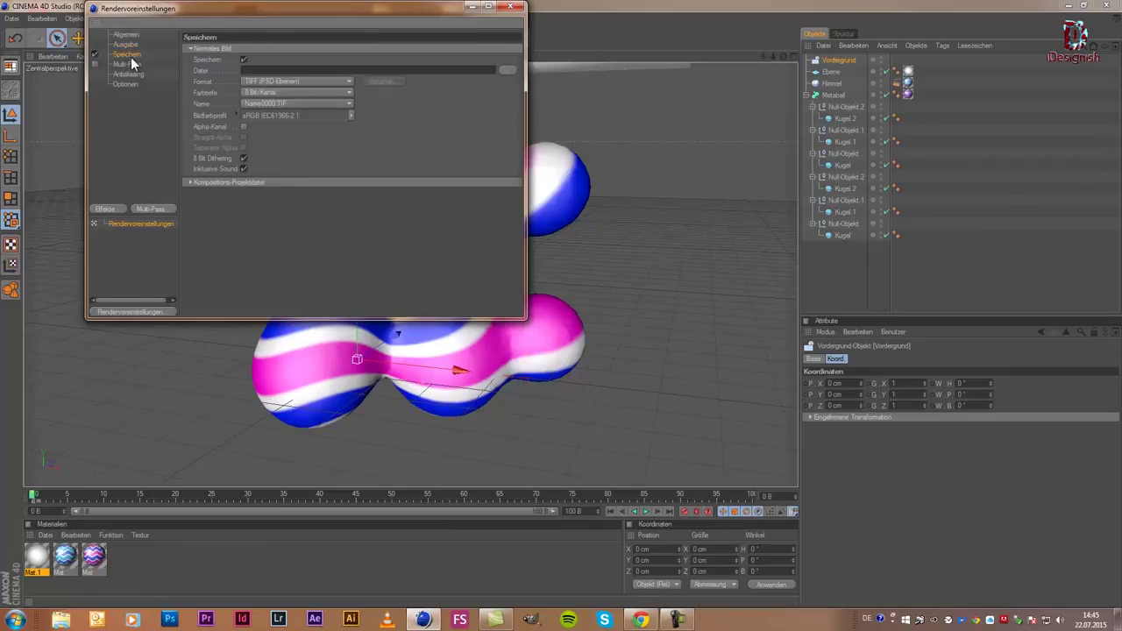
click(341, 82)
click(294, 140)
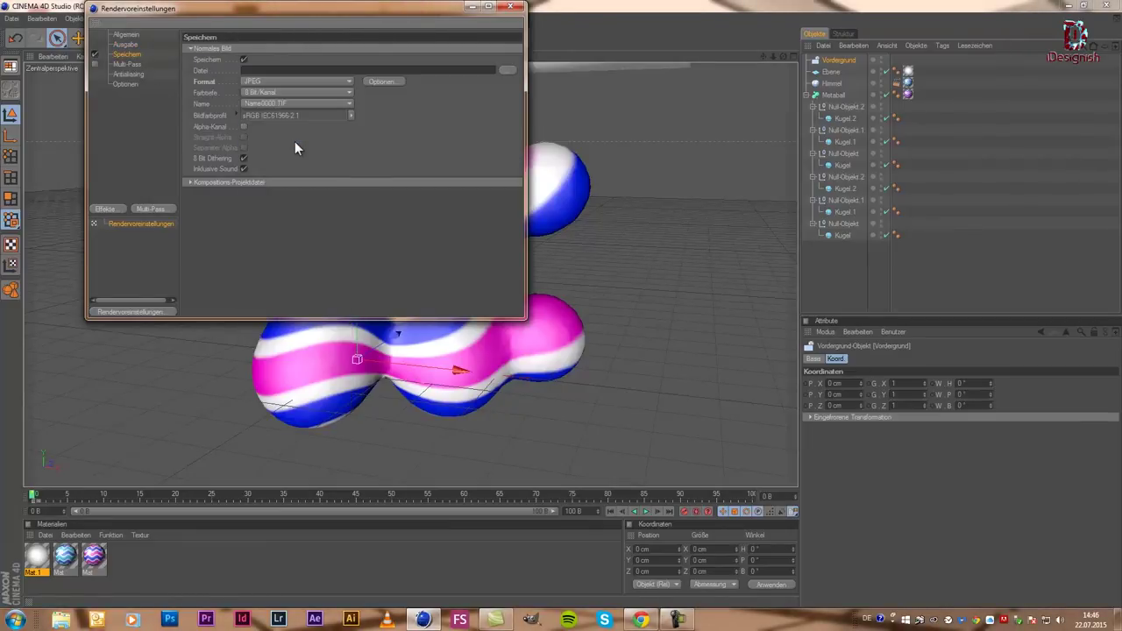
- Set the render output file to Bonbon on the Desktop
click(507, 71)
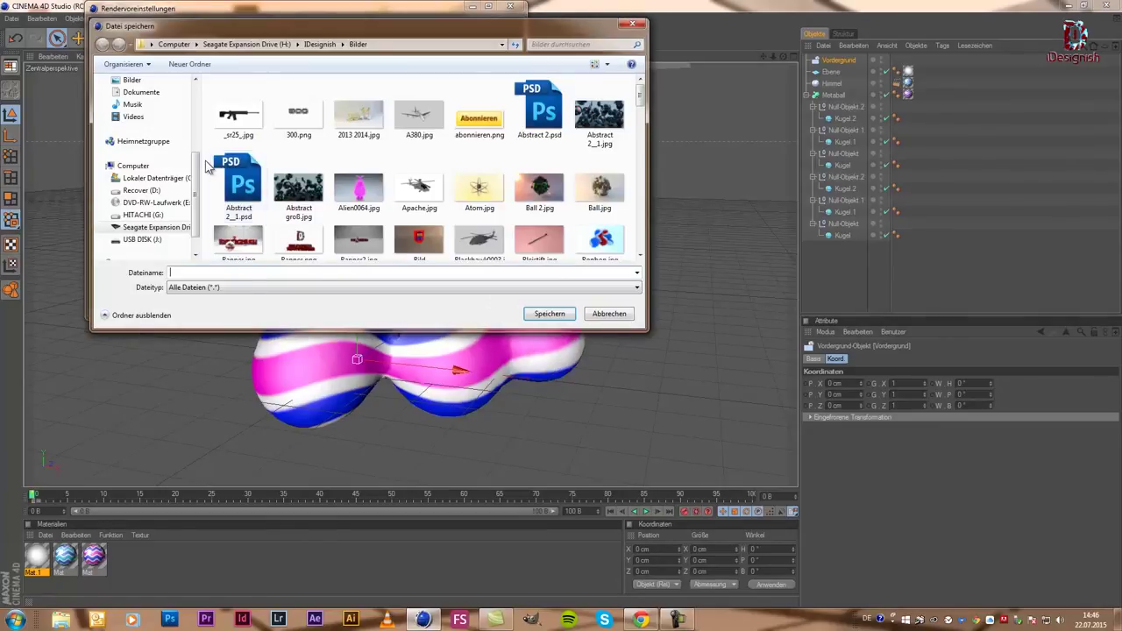
mouse_move(149, 154)
scroll(157, 166, up, 3)
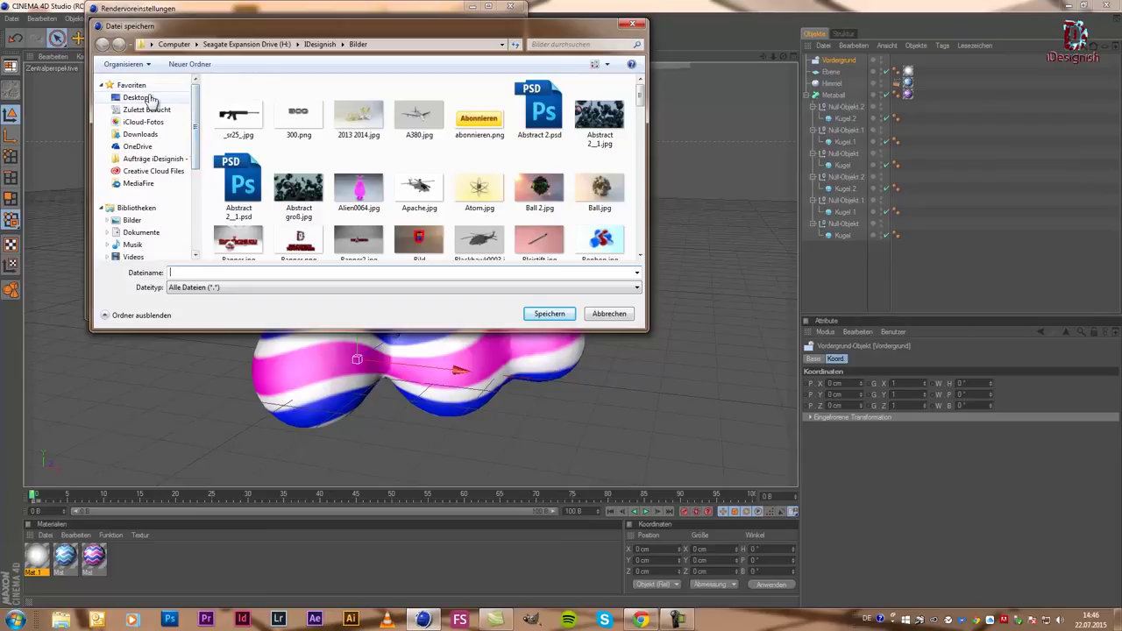
click(141, 97)
click(279, 273)
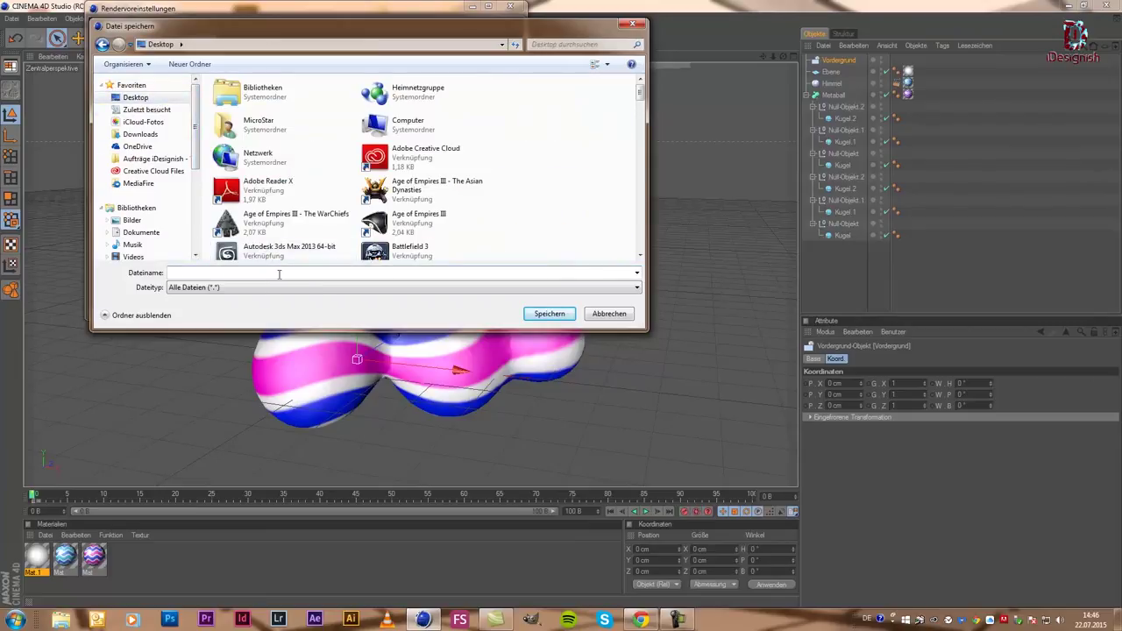
text(Bonbon)
click(550, 314)
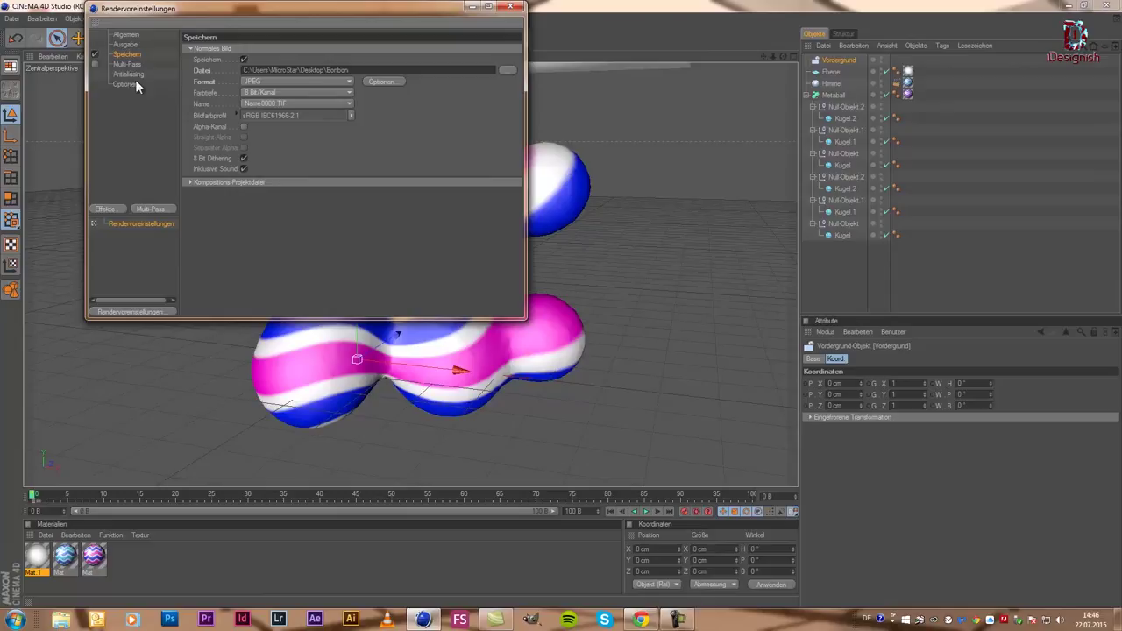
- Add Global Illumination and Ambient Occlusion effects, with GI mode set to IC + QMC (Einzelbild)
click(111, 212)
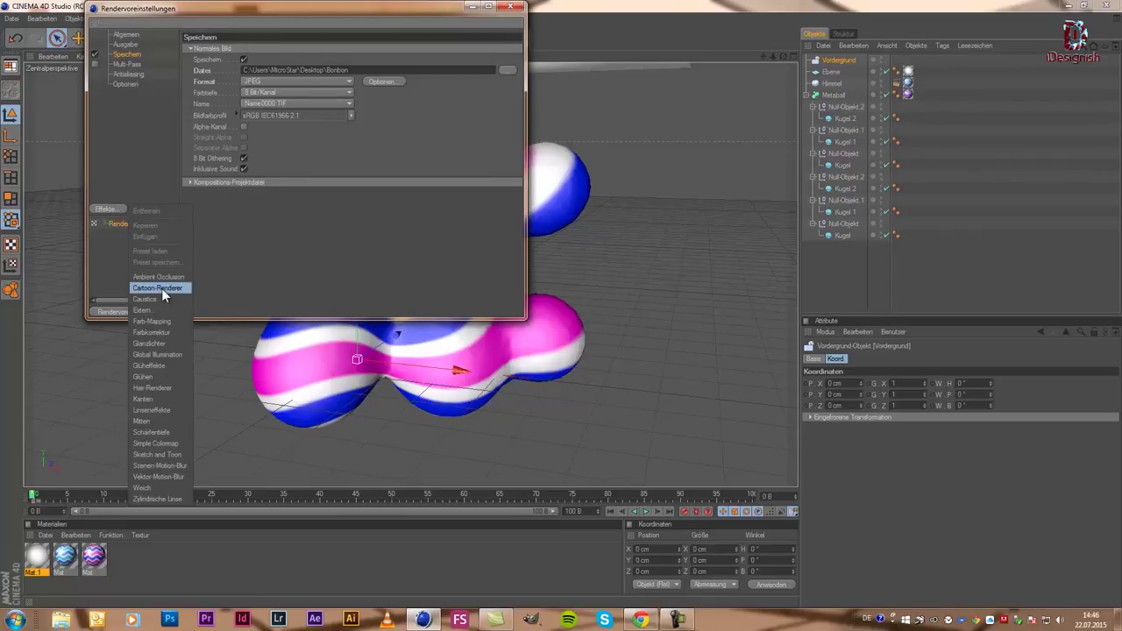
click(168, 353)
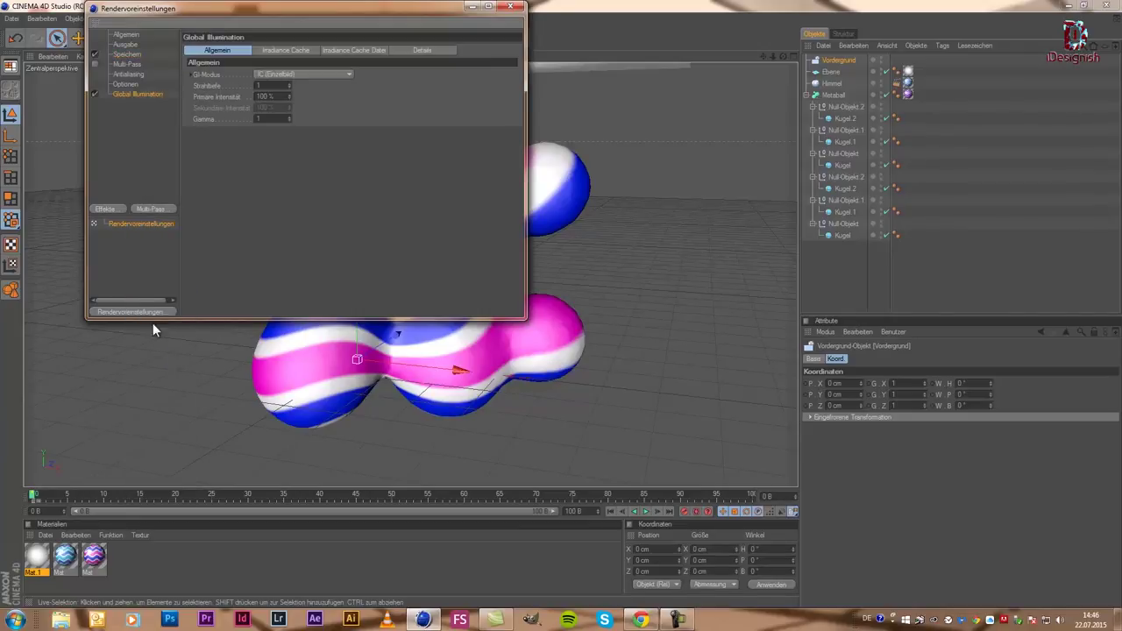
click(105, 213)
click(160, 277)
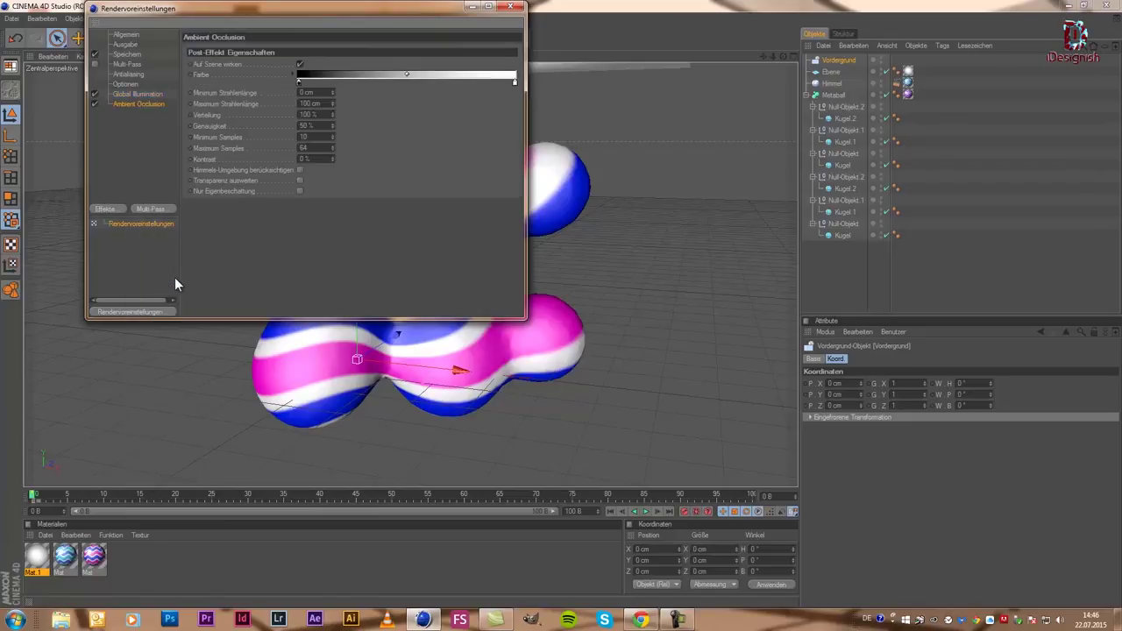
click(127, 94)
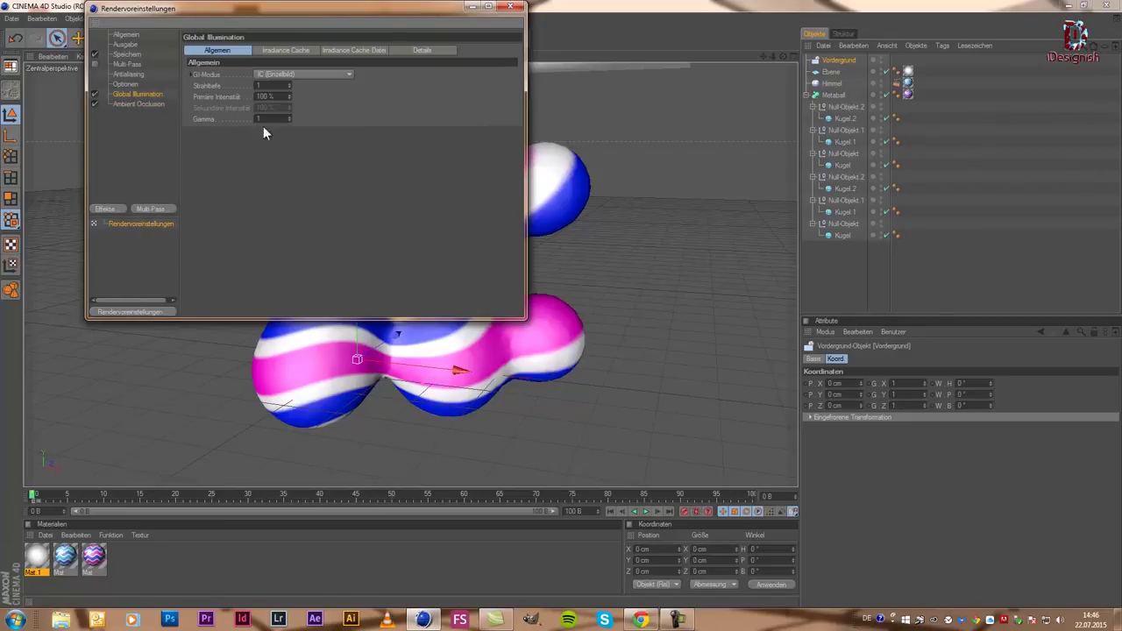
click(294, 74)
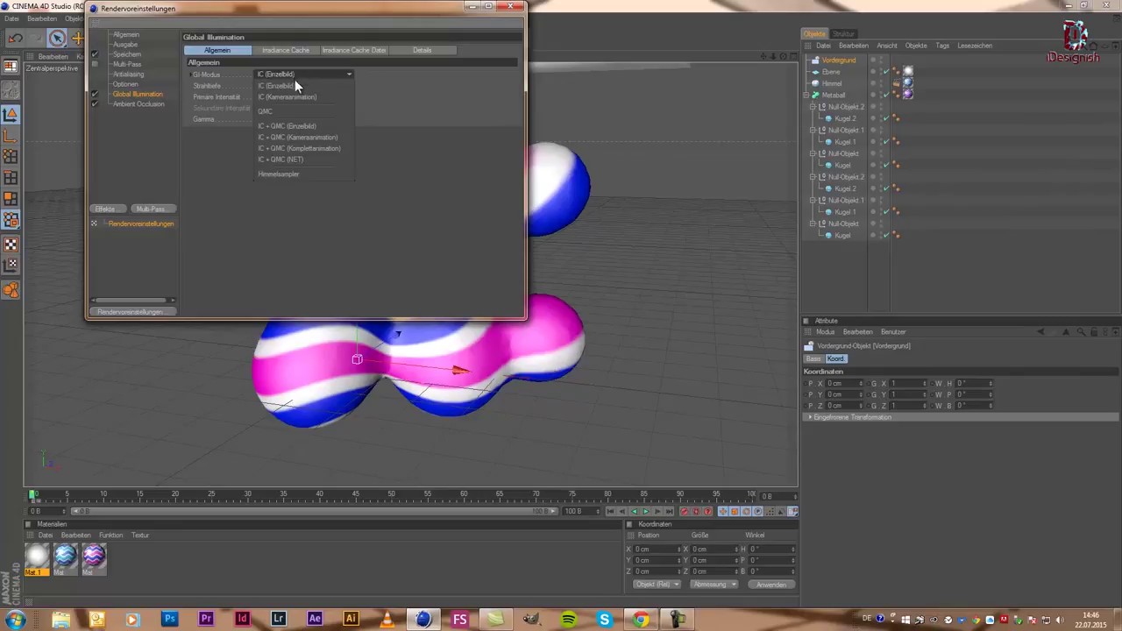
click(296, 126)
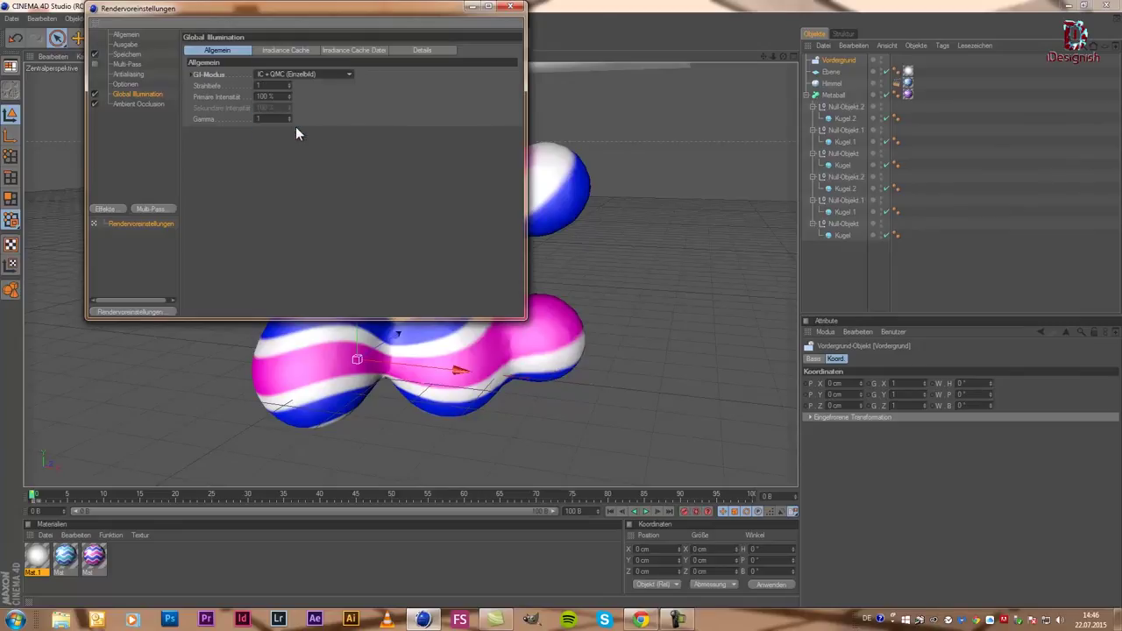
- Set irradiance cache stochastic samples and entry density to Niedrig and smoothing to Minimal
click(300, 52)
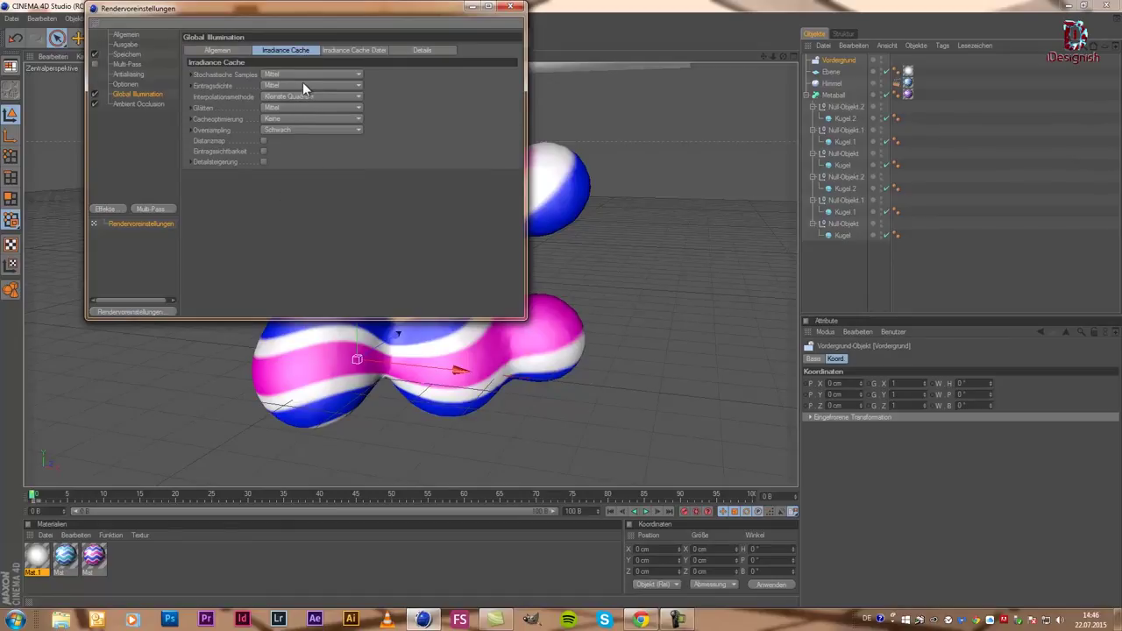
click(299, 74)
click(302, 110)
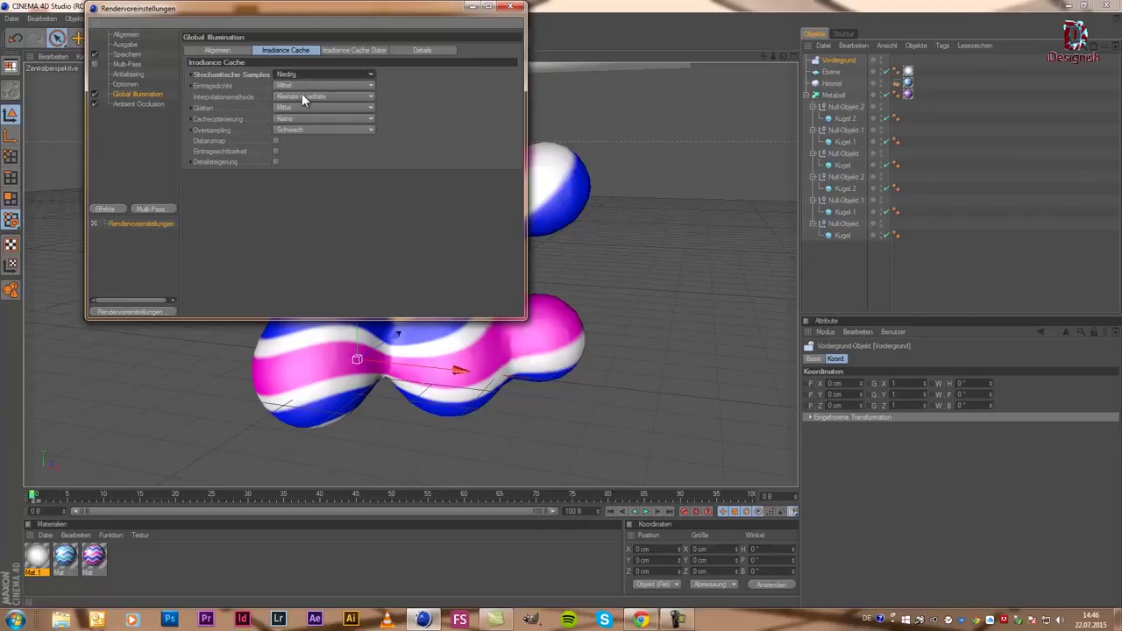
click(302, 86)
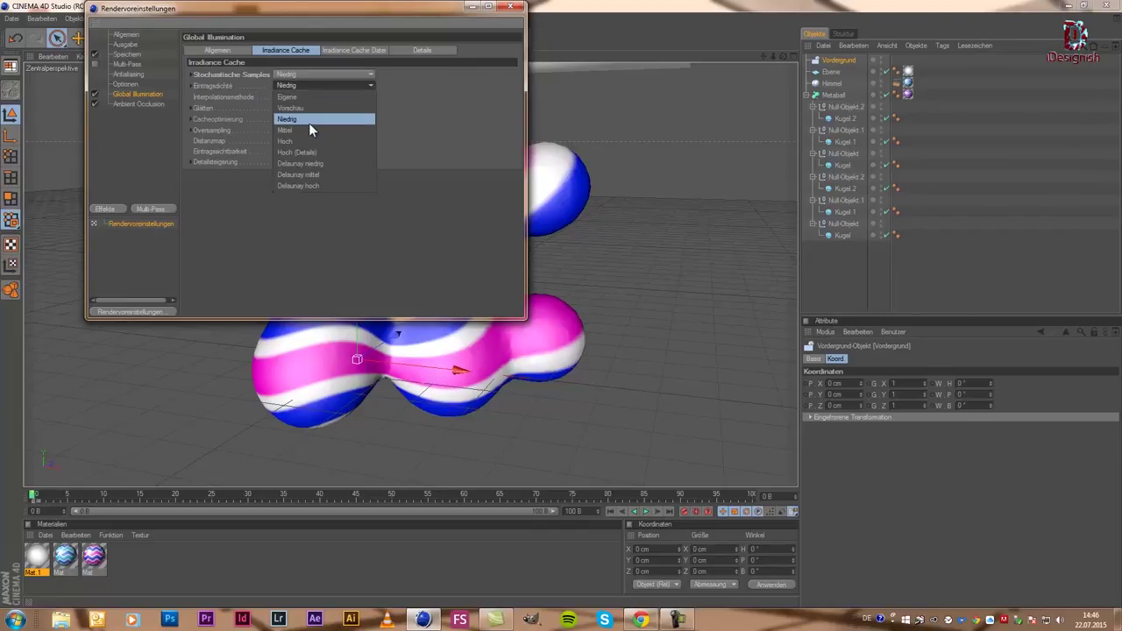
click(308, 119)
click(307, 108)
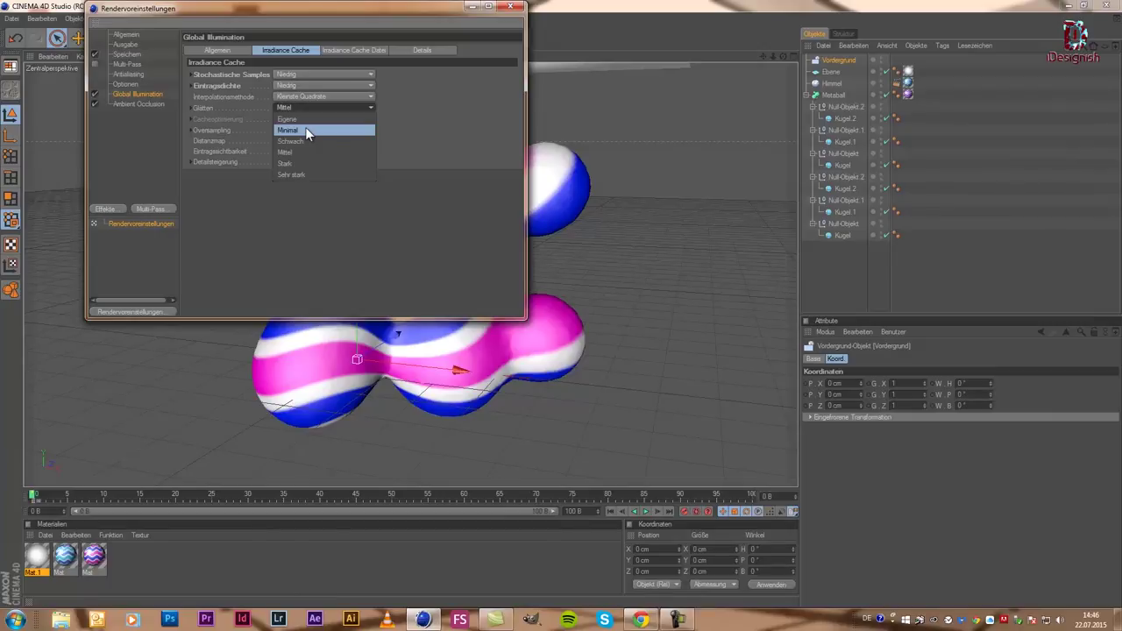
click(305, 129)
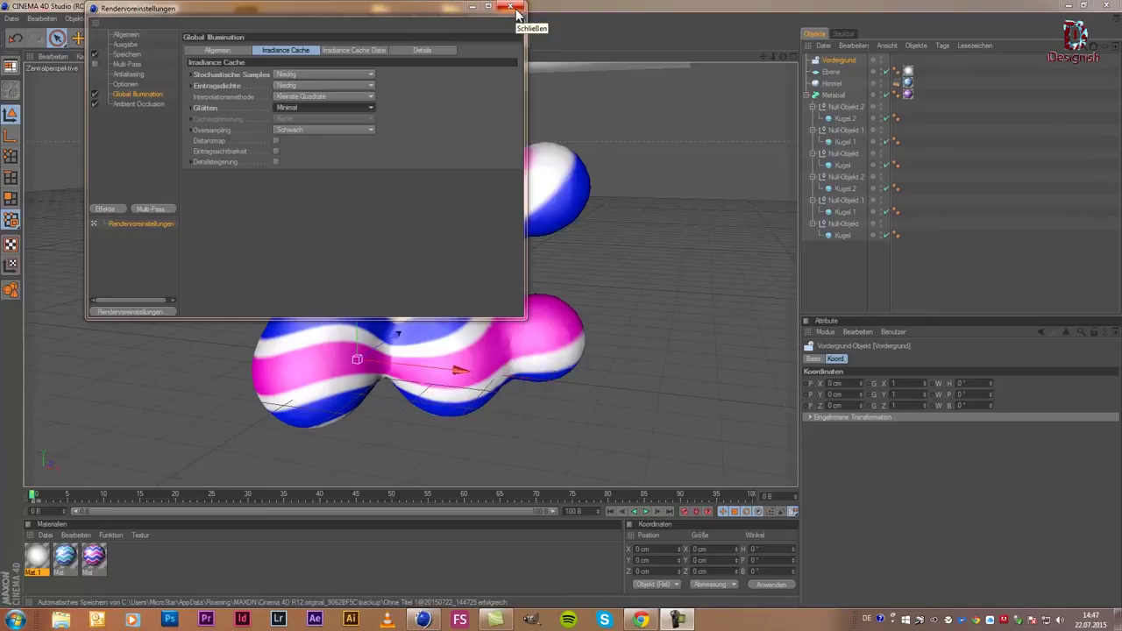
click(516, 10)
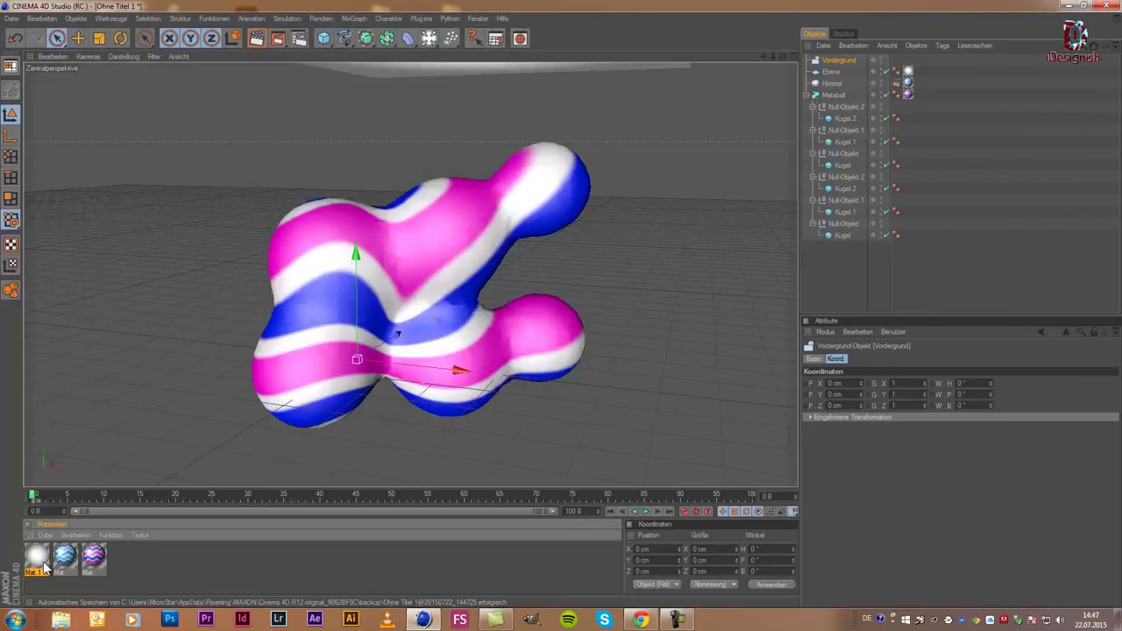
- Create material Mat.2, replace the Vordergrund object with a Hintergrund object, and open Mat.2
click(118, 561)
double_click(117, 560)
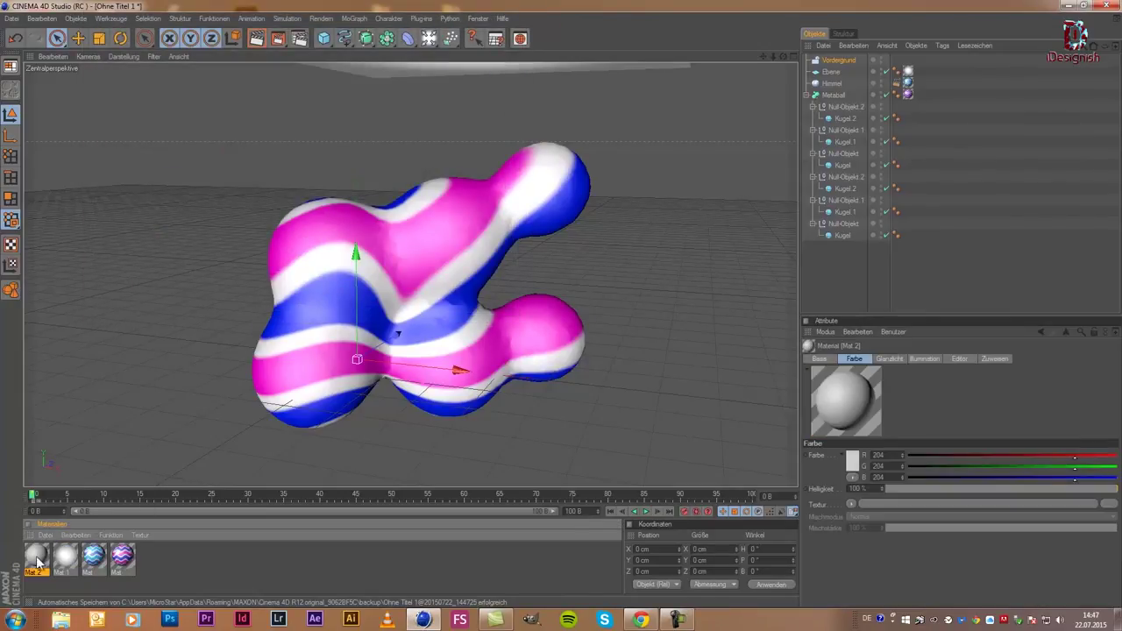
click(838, 60)
key(Delete)
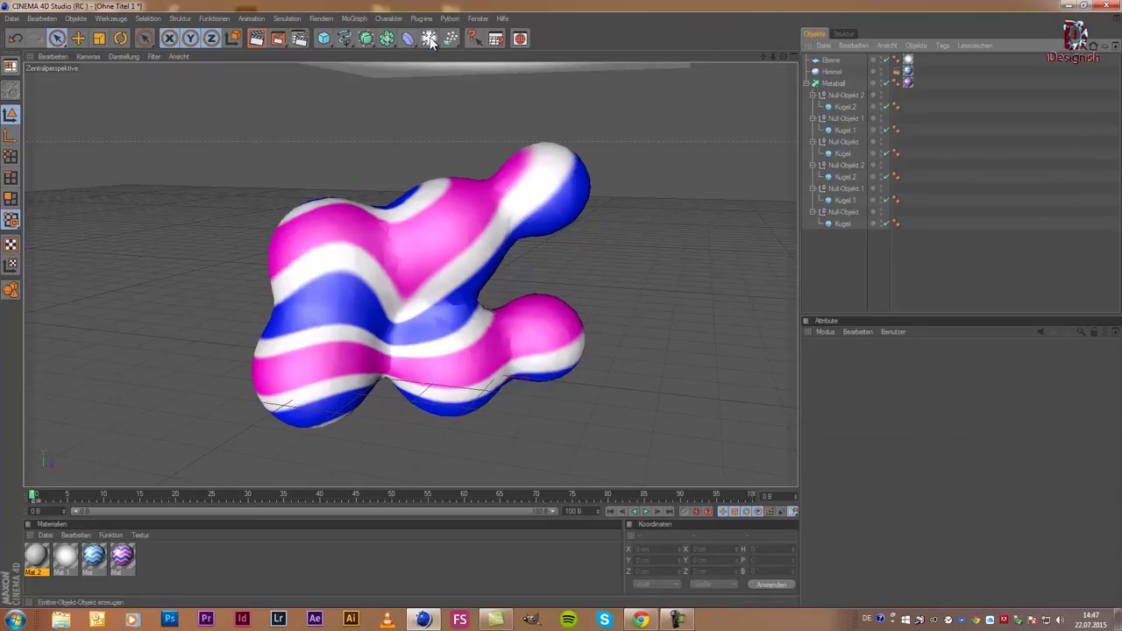
drag(430, 42, 536, 186)
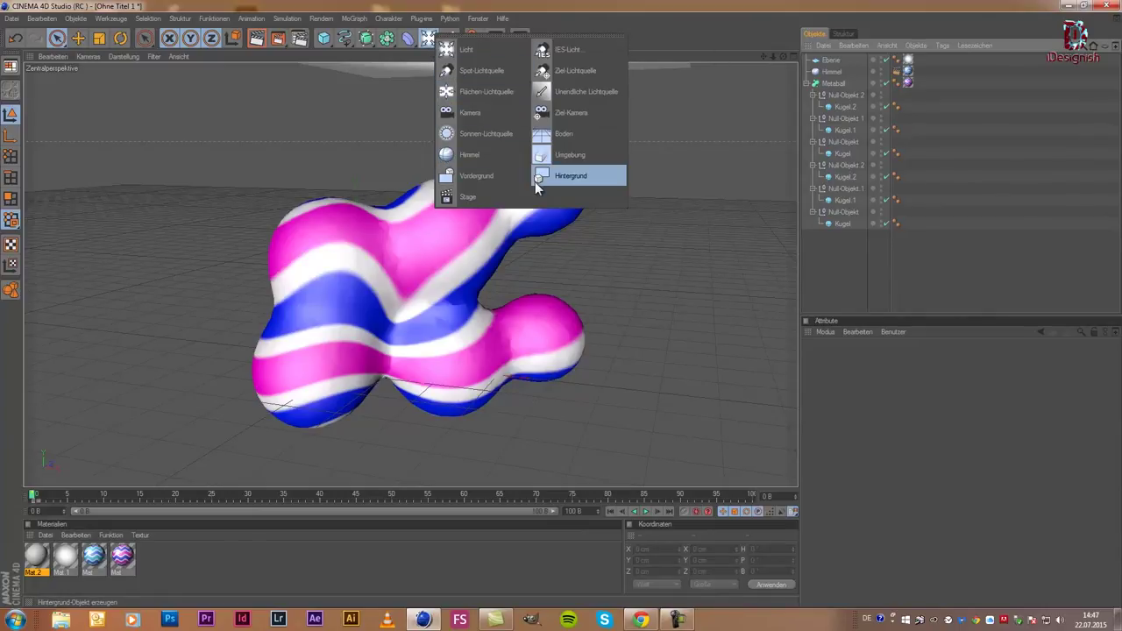
click(535, 181)
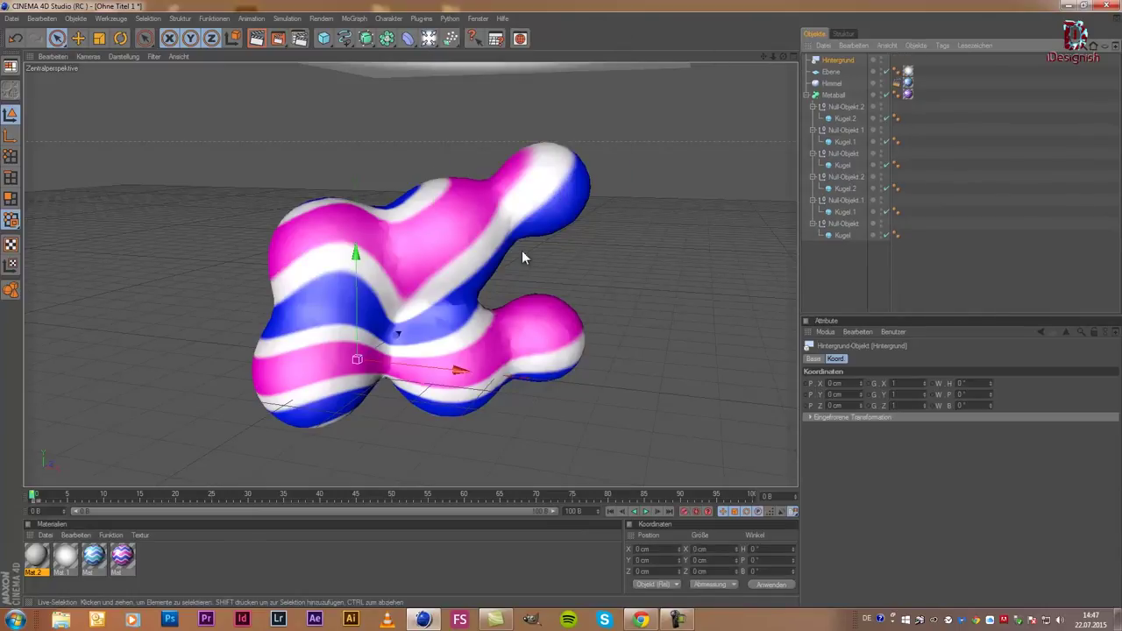
double_click(35, 557)
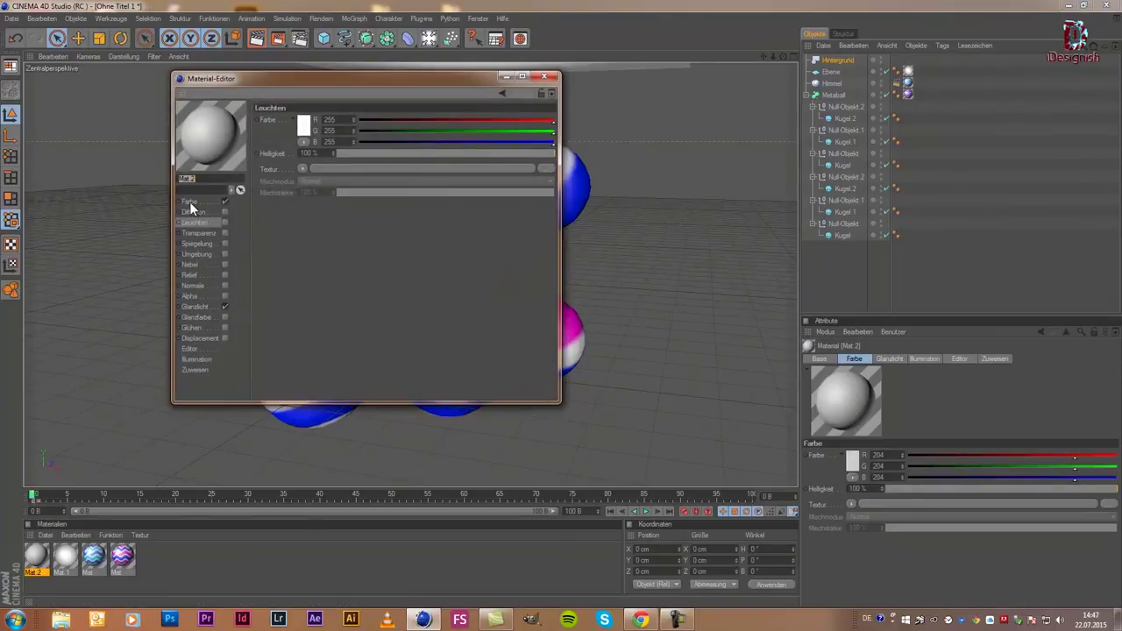
- Give Mat.2's colour channel a cyclic Farbverlauf gradient, reversed to run from white
click(190, 202)
click(296, 169)
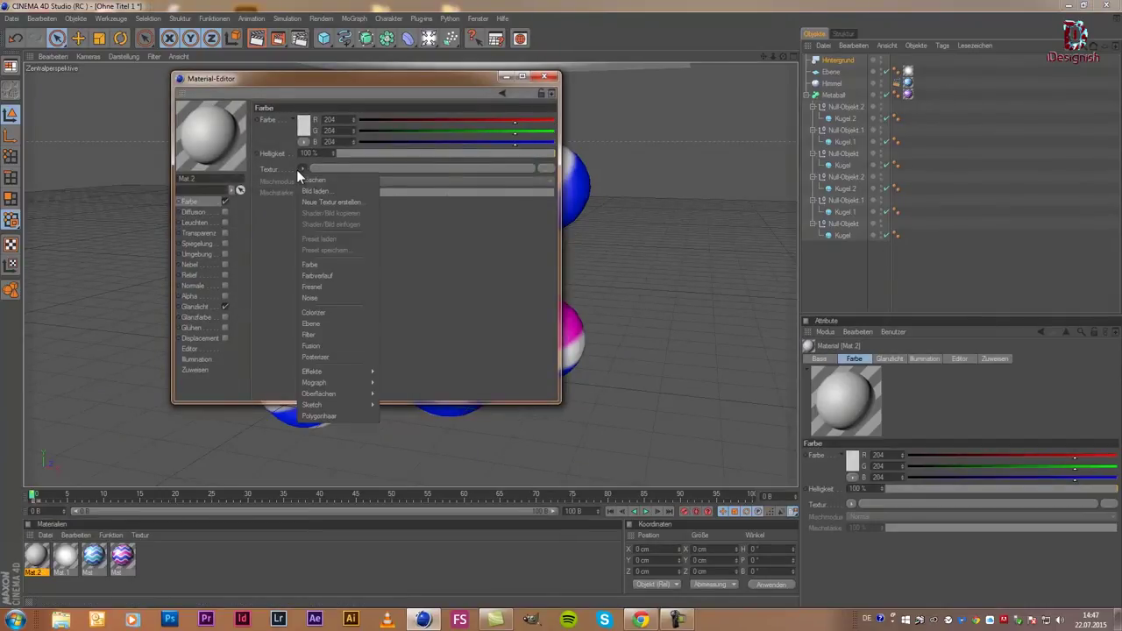
click(332, 267)
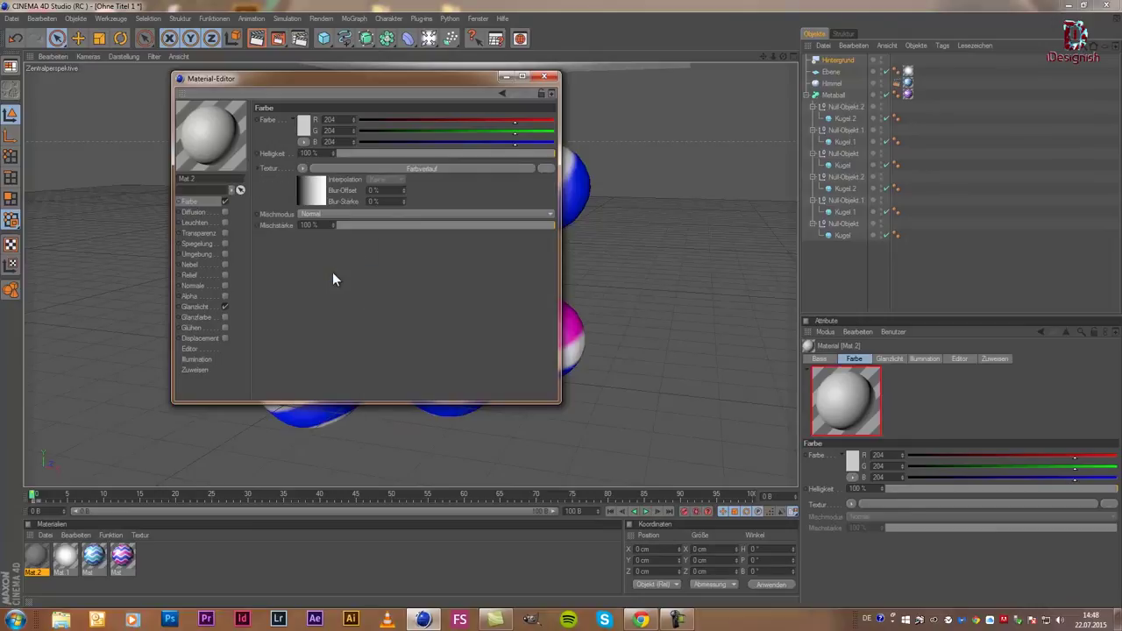
click(313, 199)
click(305, 228)
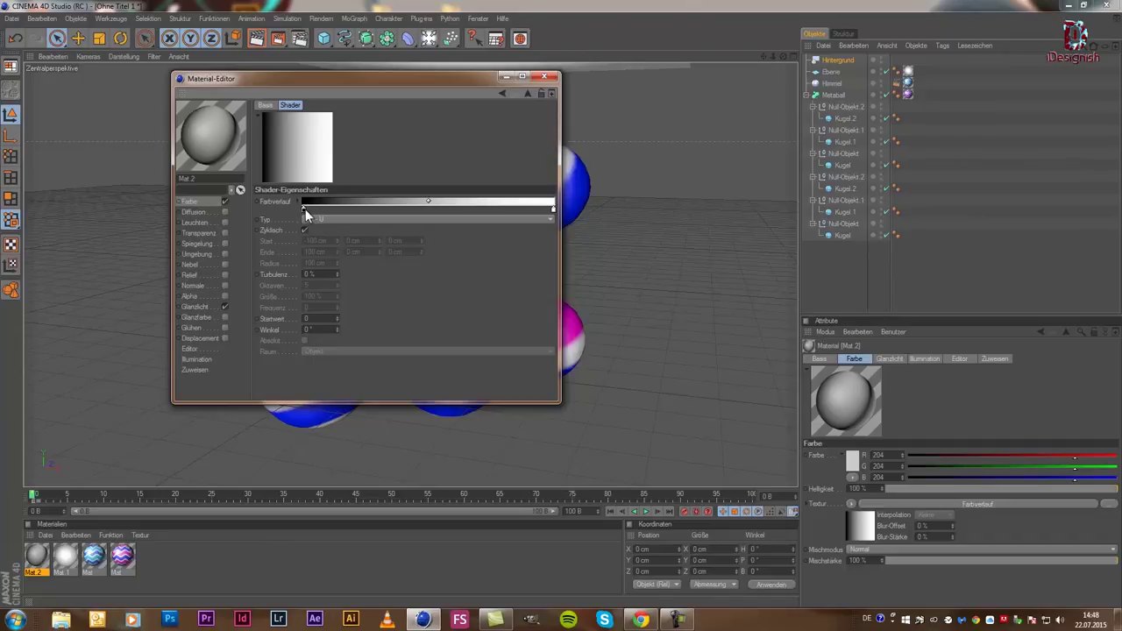
right_click(305, 209)
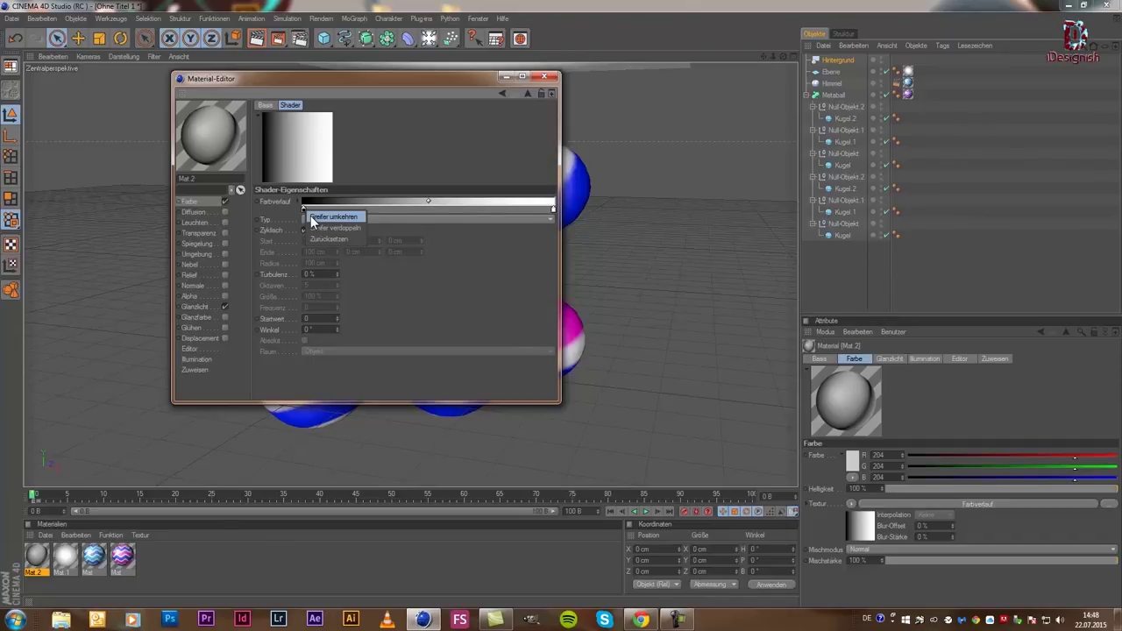
click(311, 216)
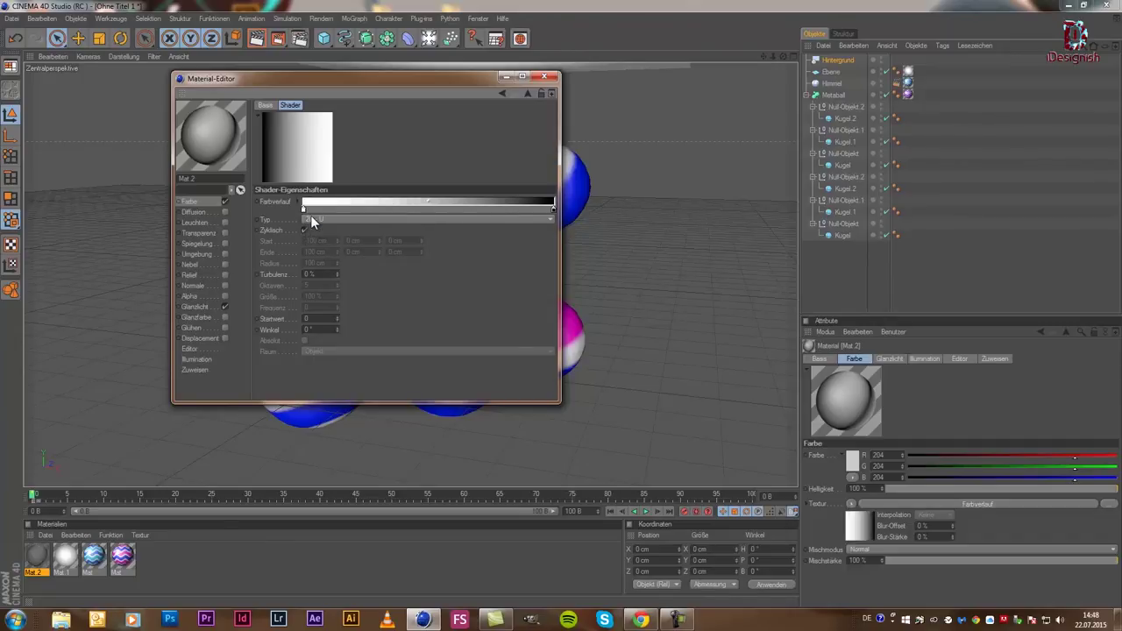
- Make the gradient's end knot a very light cyan
double_click(554, 210)
drag(558, 167, 587, 167)
drag(536, 192, 490, 147)
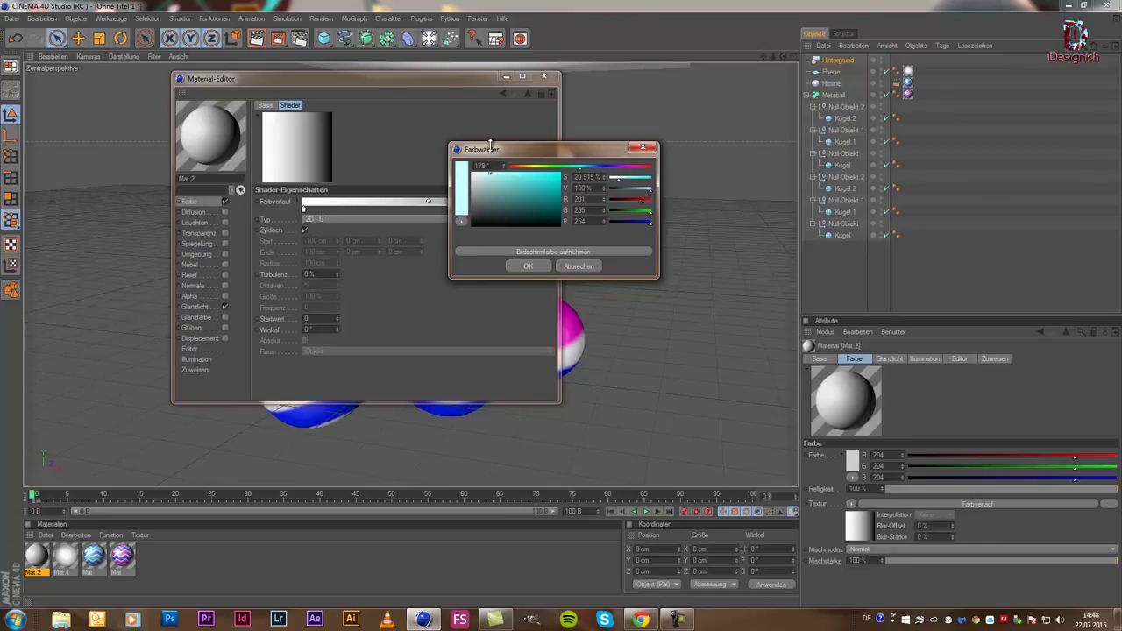
click(528, 267)
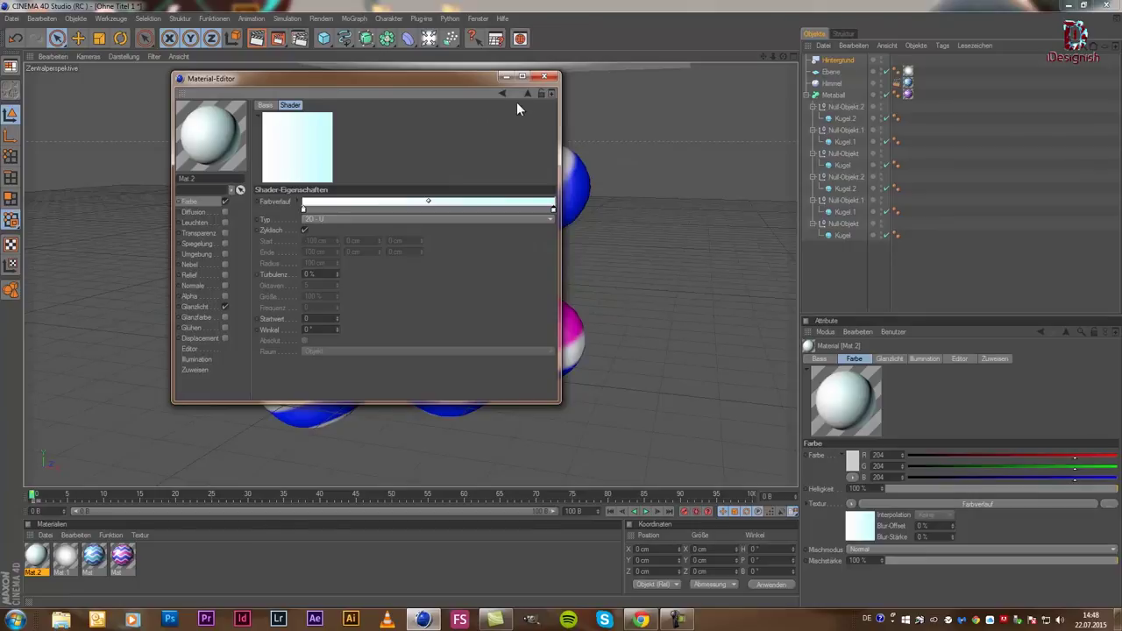
- Apply Mat 2 to the Hintergrund background object and raise the metaball in view
click(544, 76)
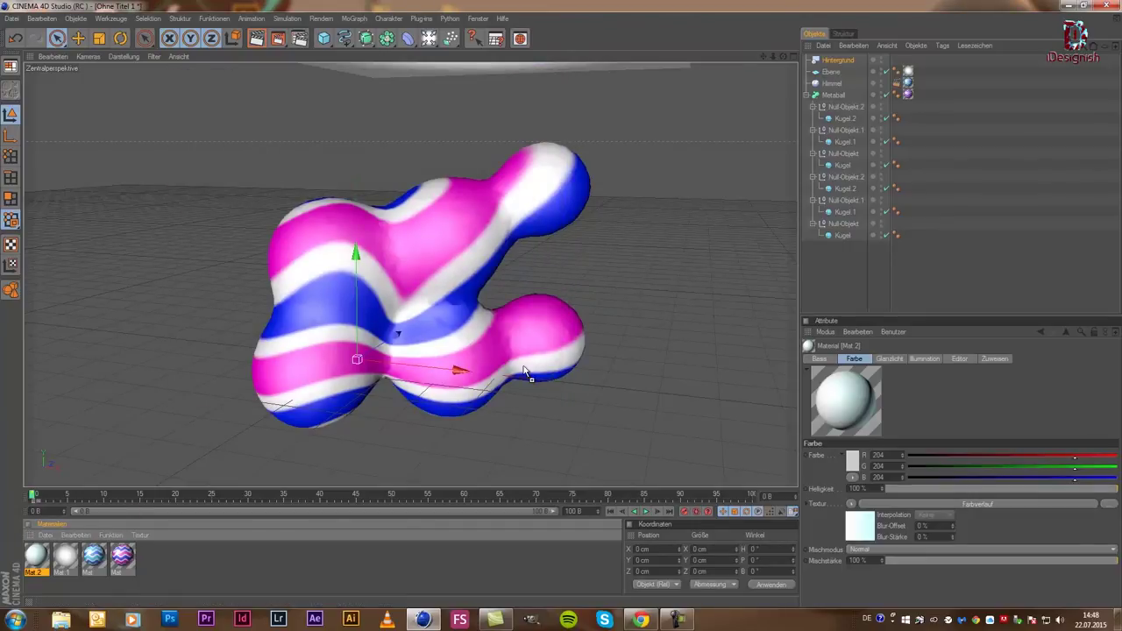
drag(526, 373, 831, 61)
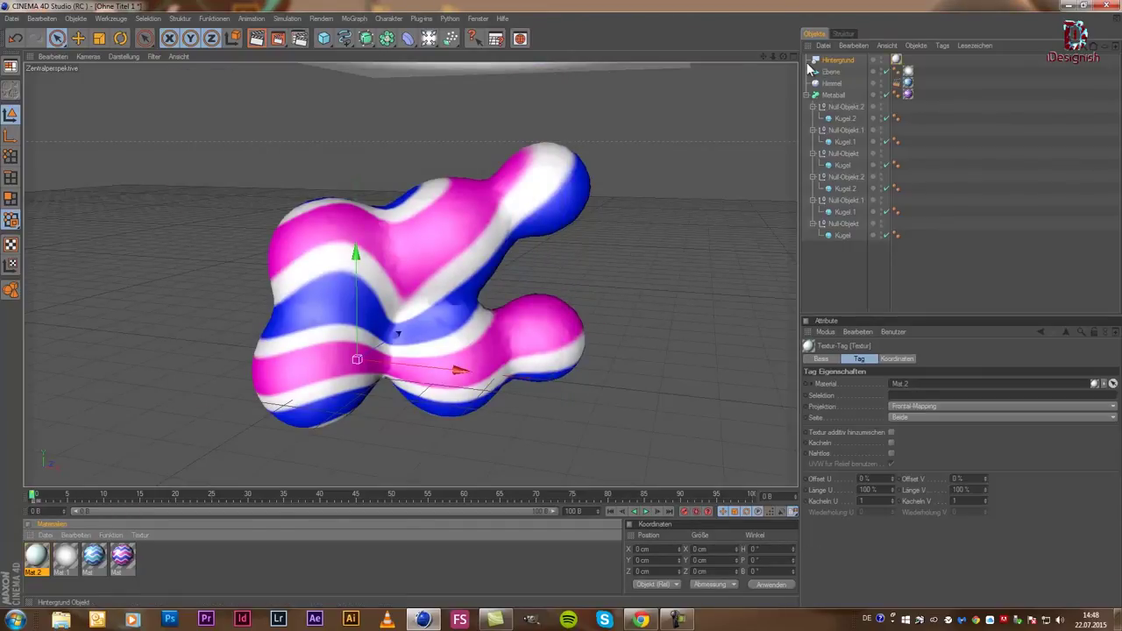
drag(764, 56, 763, 33)
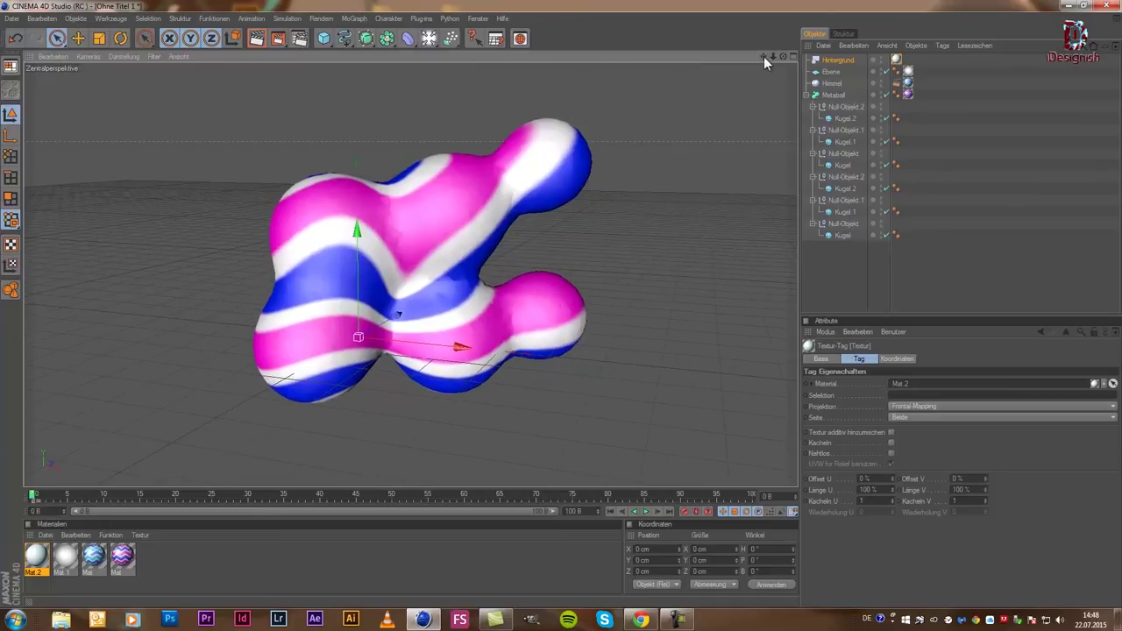
scroll(666, 123, up, 1)
- After a test render, change Mat 2's gradient end knot to a more saturated cyan
click(251, 39)
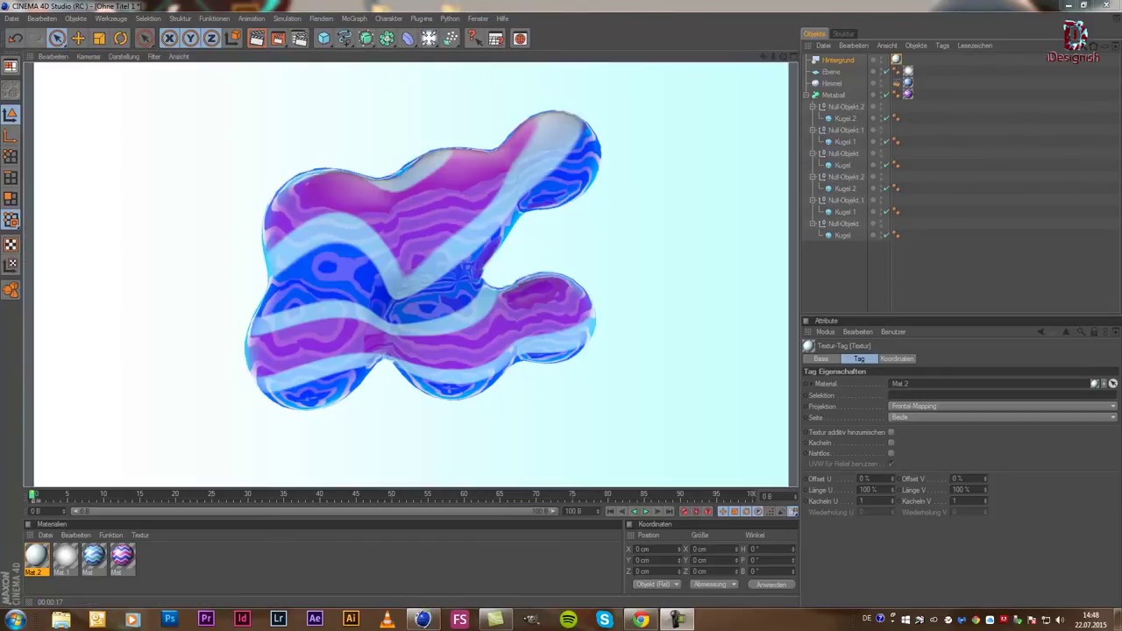
click(634, 240)
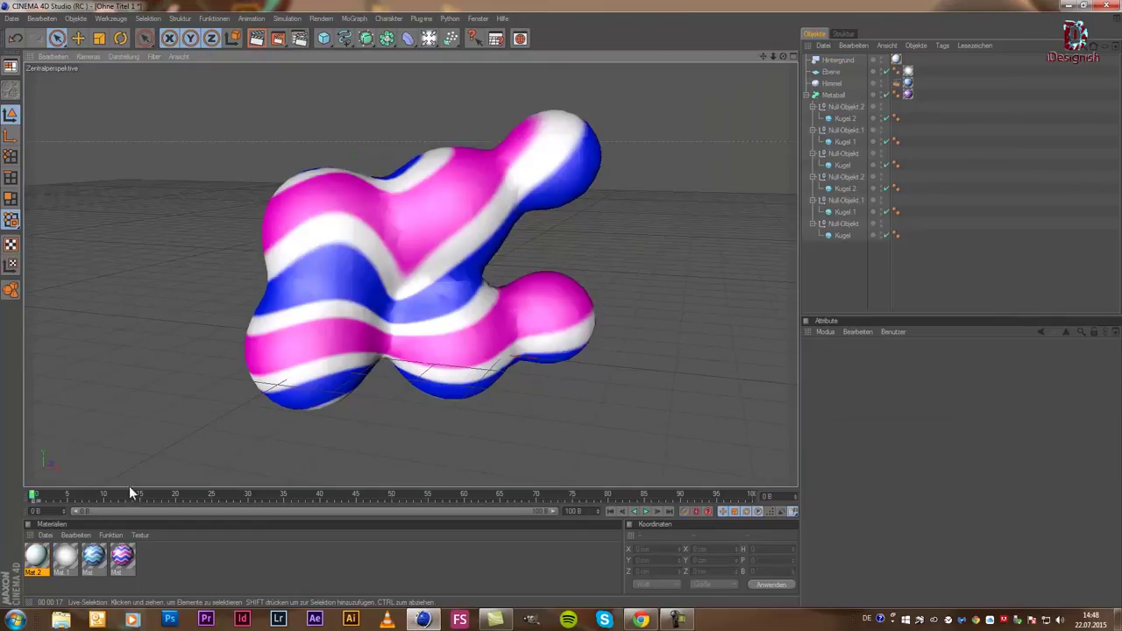
double_click(35, 557)
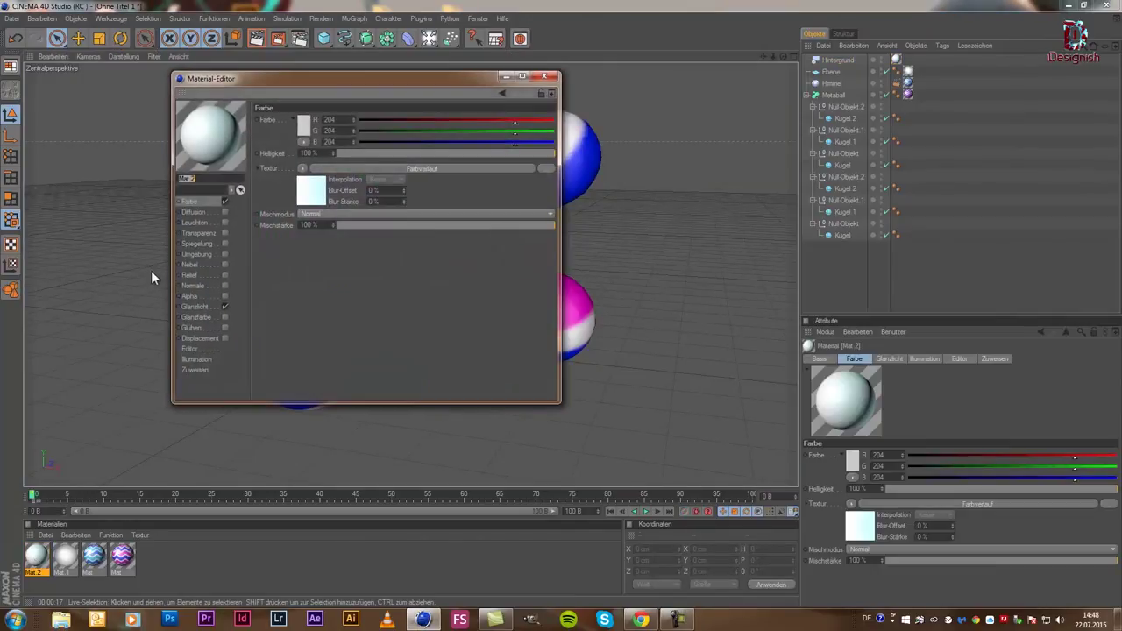
click(311, 191)
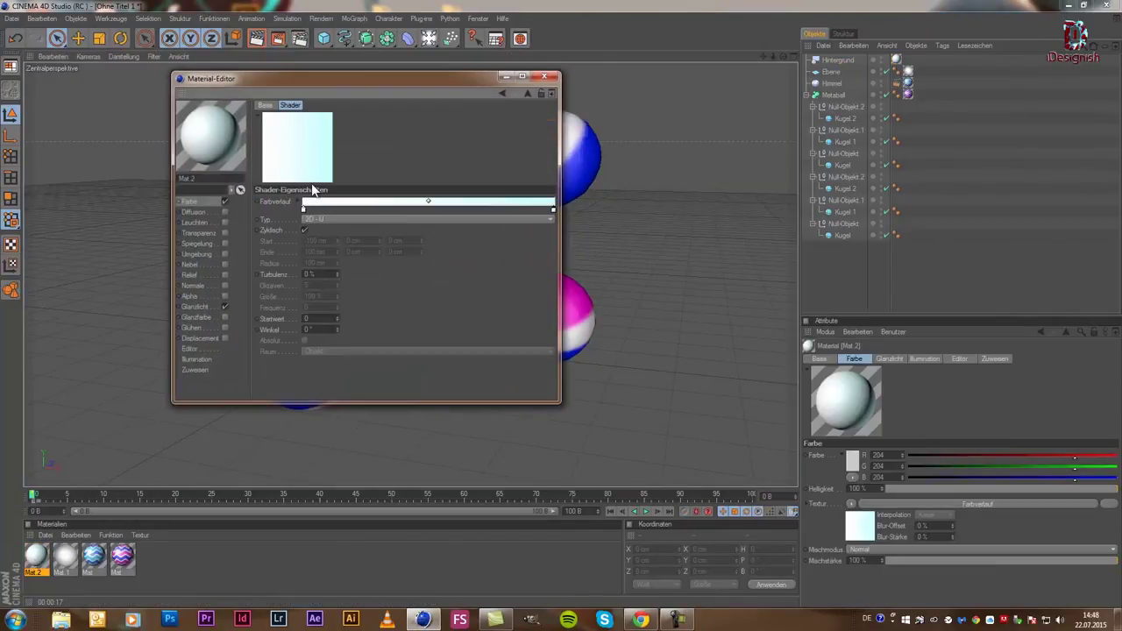
double_click(553, 210)
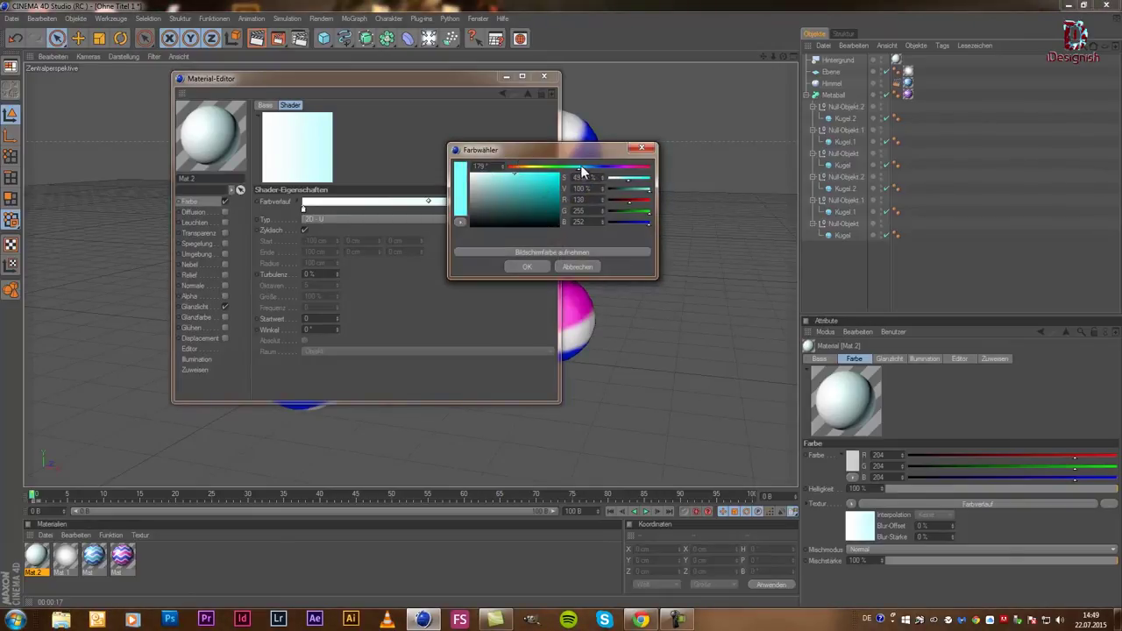
click(522, 175)
drag(519, 169, 513, 167)
click(516, 268)
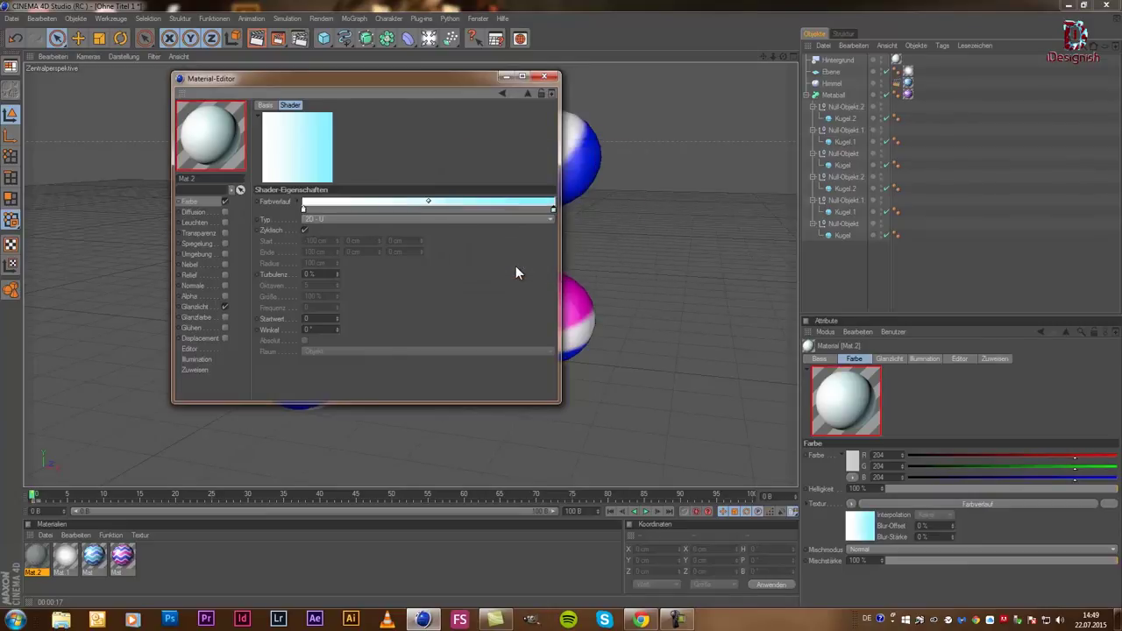
click(541, 77)
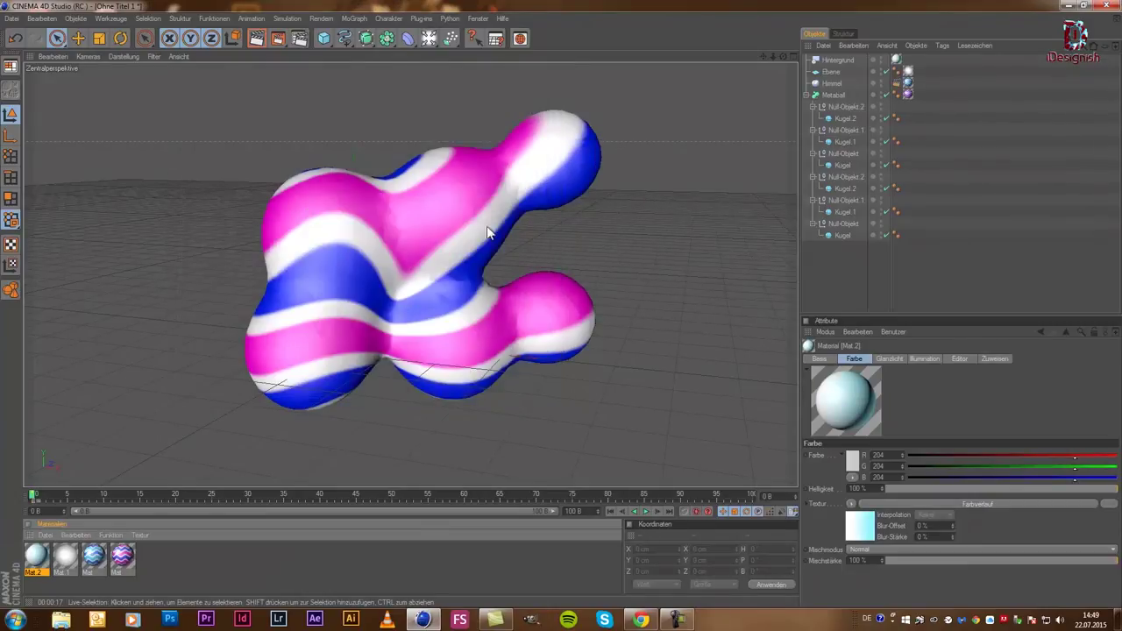
click(96, 559)
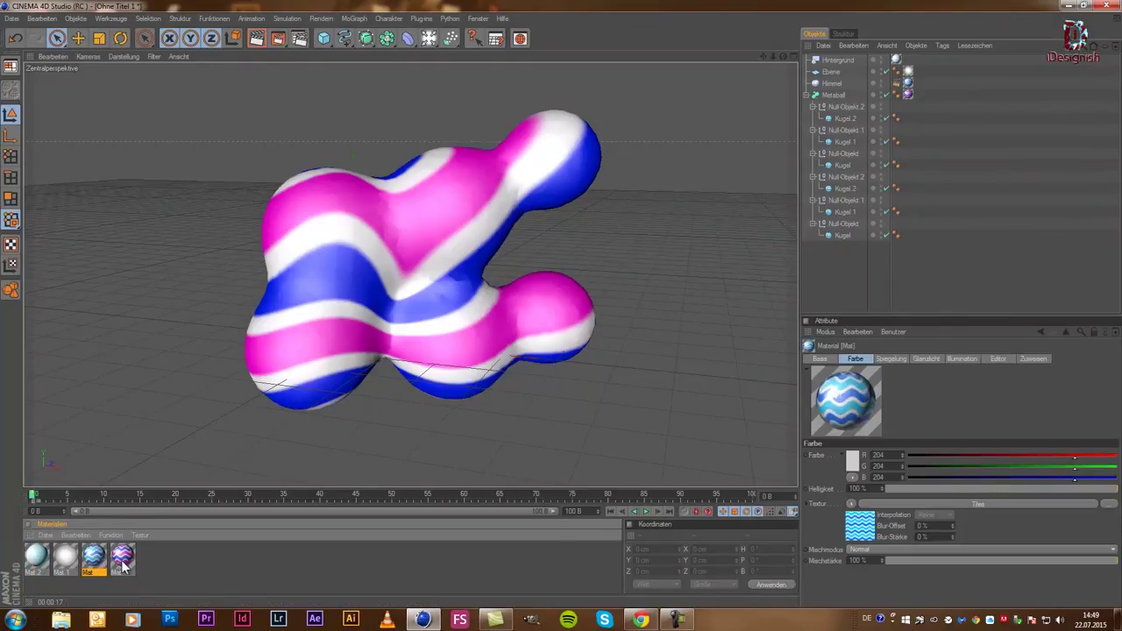
- Move the wave material's Fresnel reflection gradient knot to the far right end
double_click(123, 561)
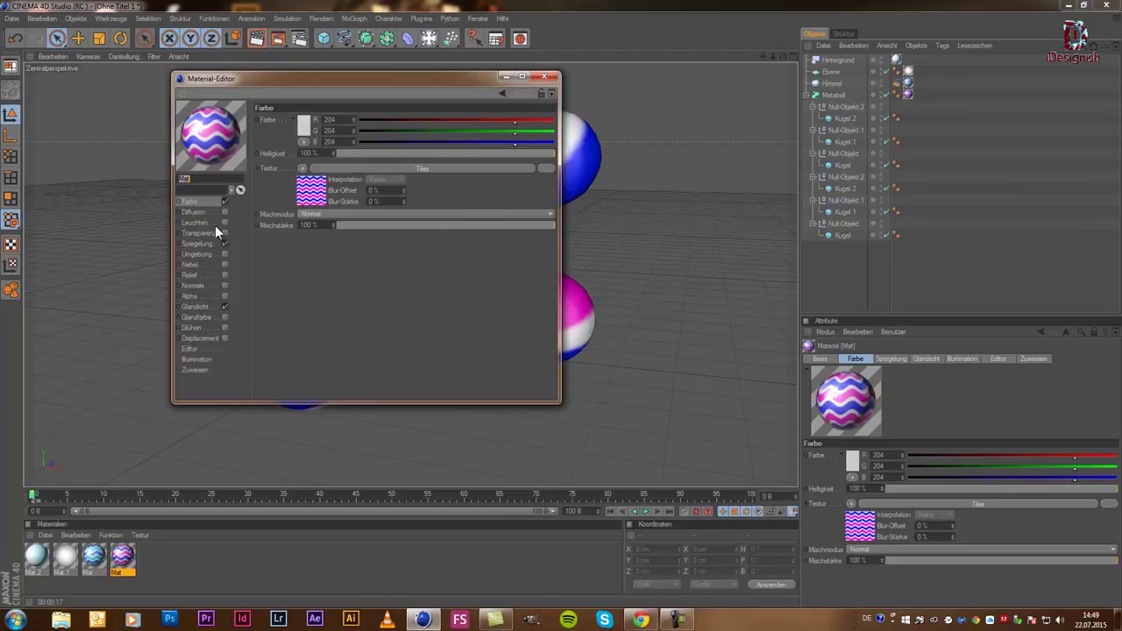
click(205, 245)
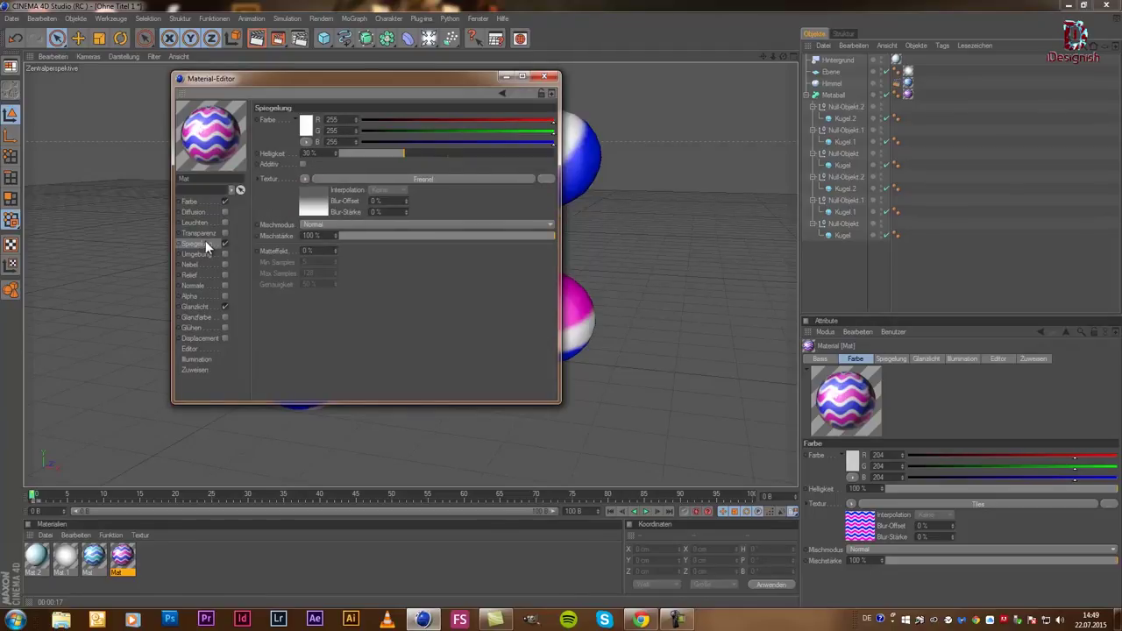
click(324, 207)
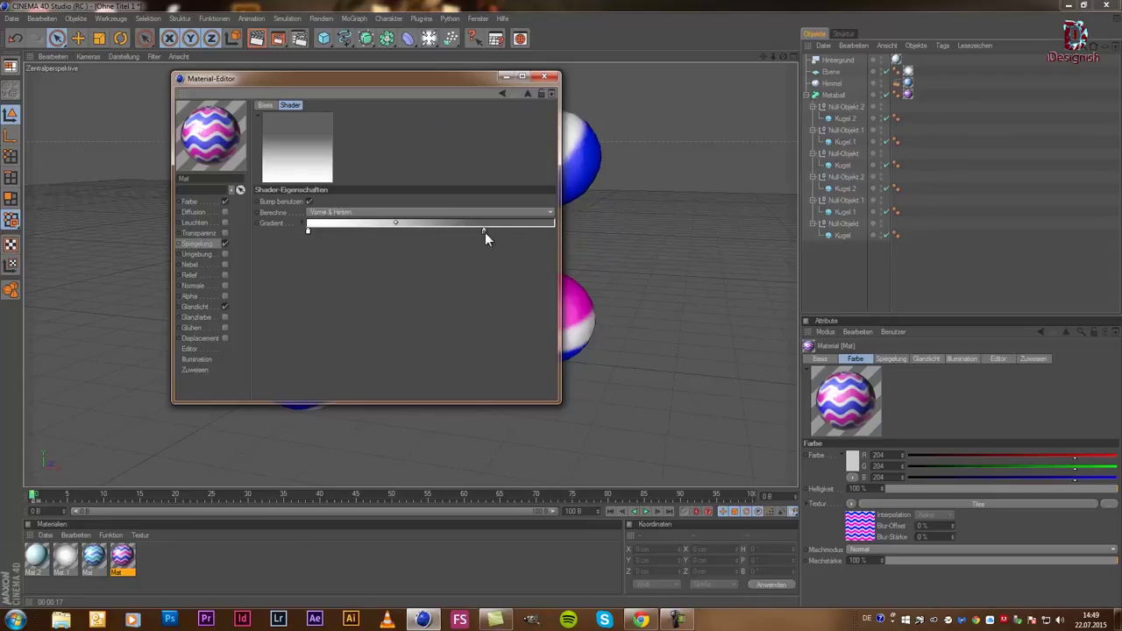
drag(485, 231, 553, 229)
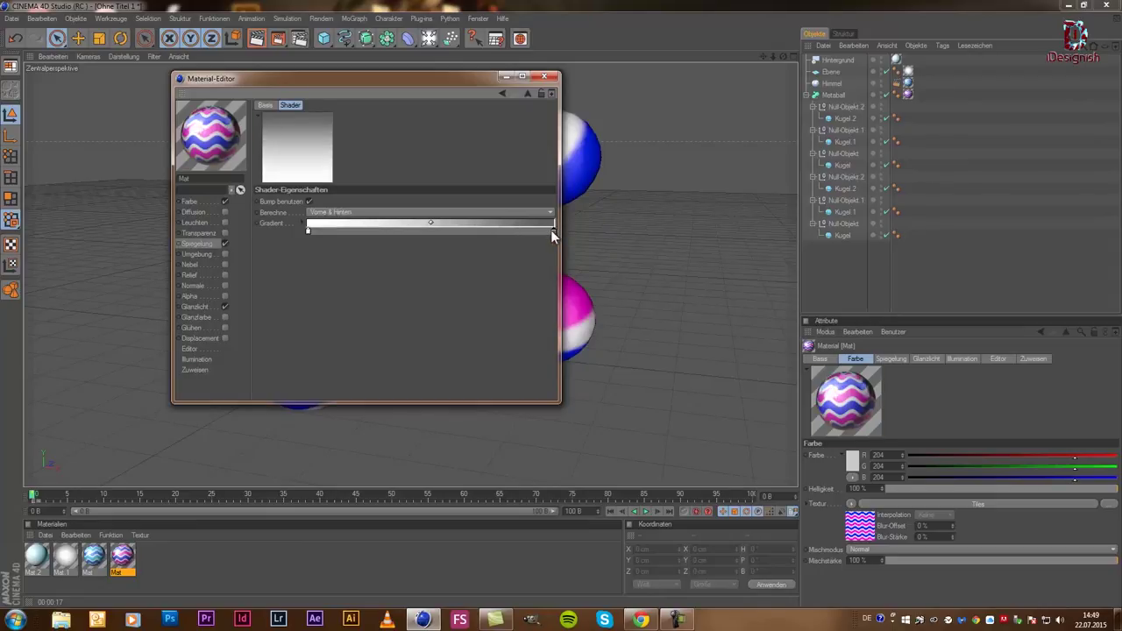
double_click(553, 231)
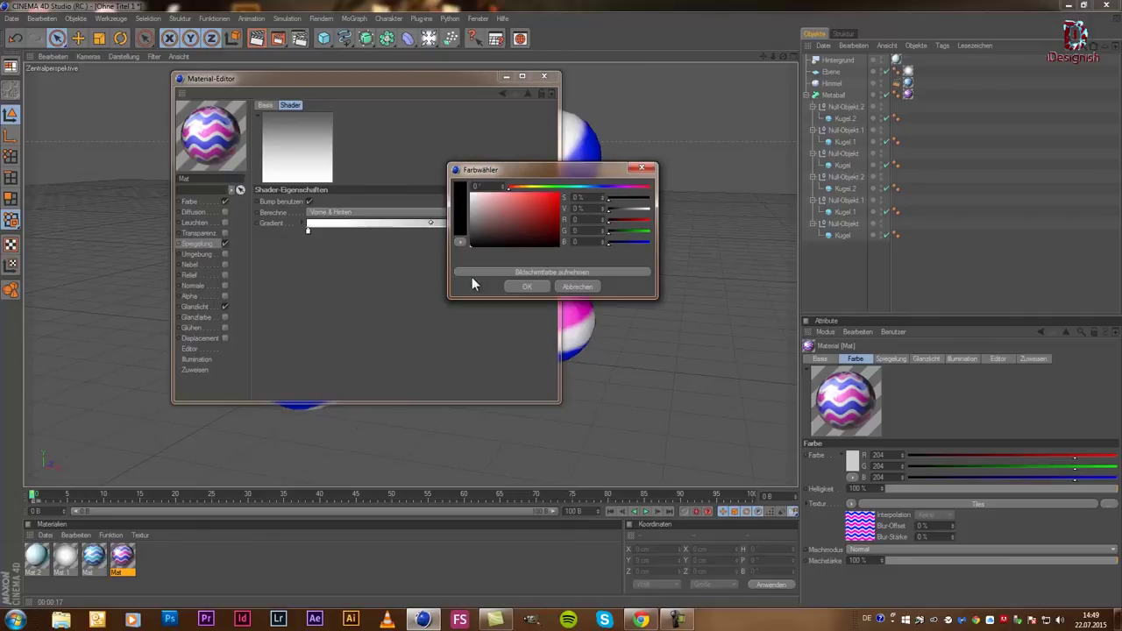
click(526, 287)
- Lower the Ebene plane slightly
click(544, 76)
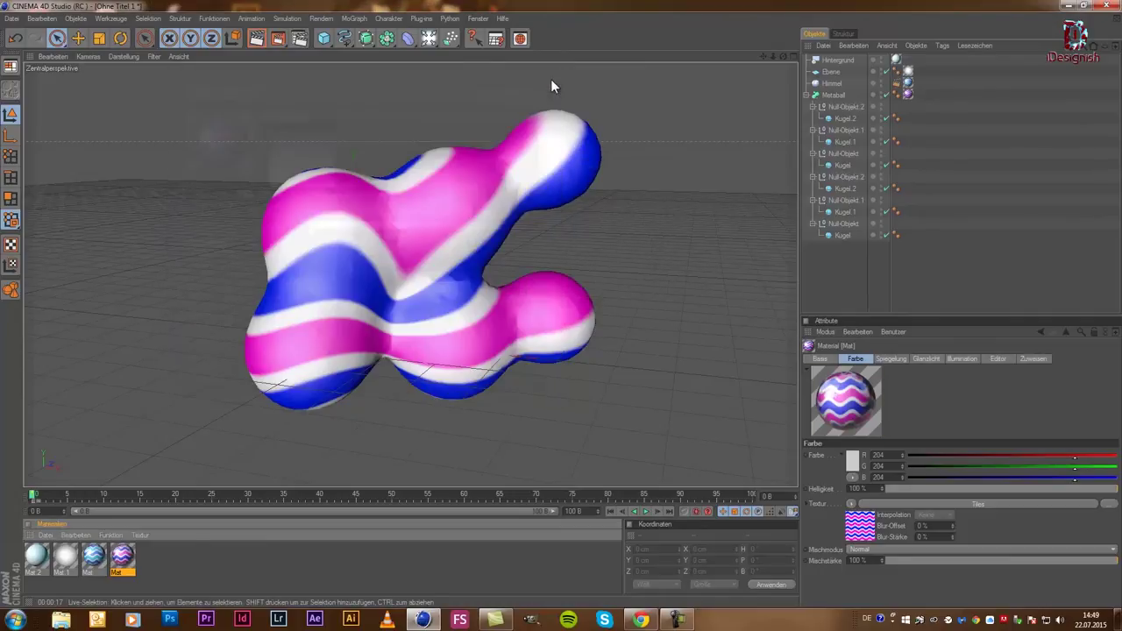
scroll(503, 137, down, 2)
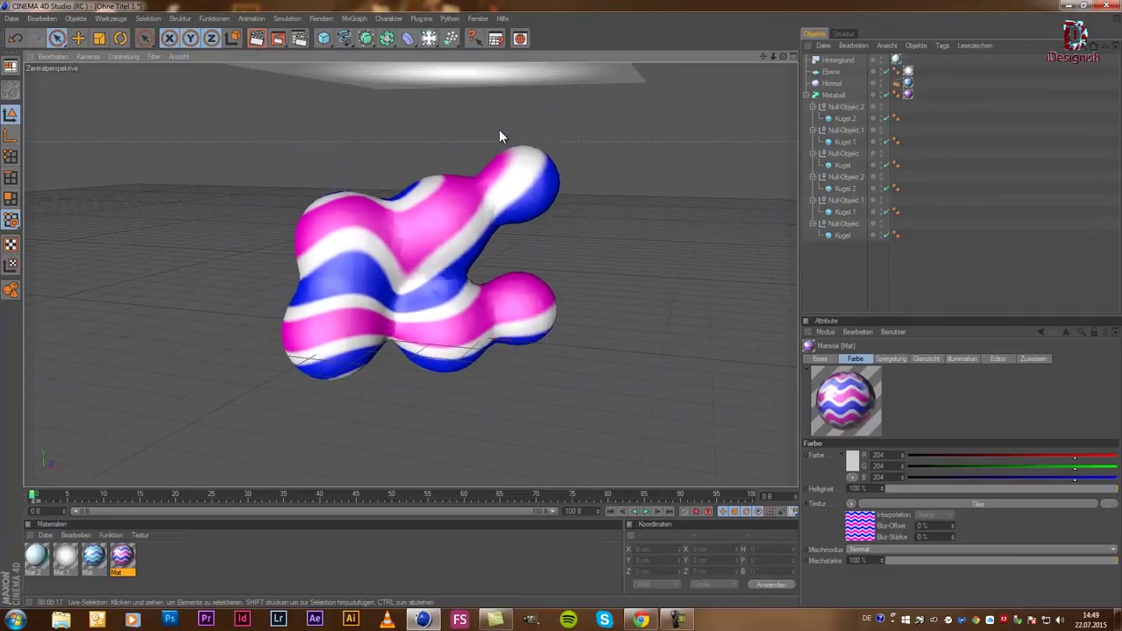
click(497, 79)
scroll(459, 82, down, 2)
drag(449, 73, 451, 84)
scroll(778, 81, up, 2)
- Add a Render tag to the Ebene plane and render the viewport
right_click(829, 72)
mouse_move(877, 77)
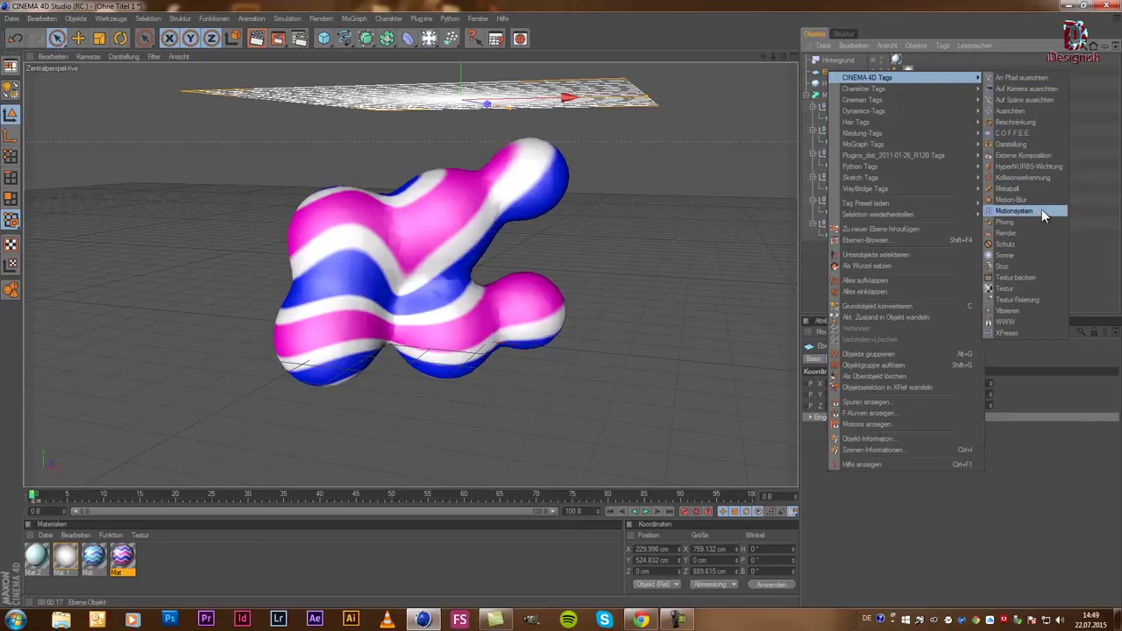
click(1038, 233)
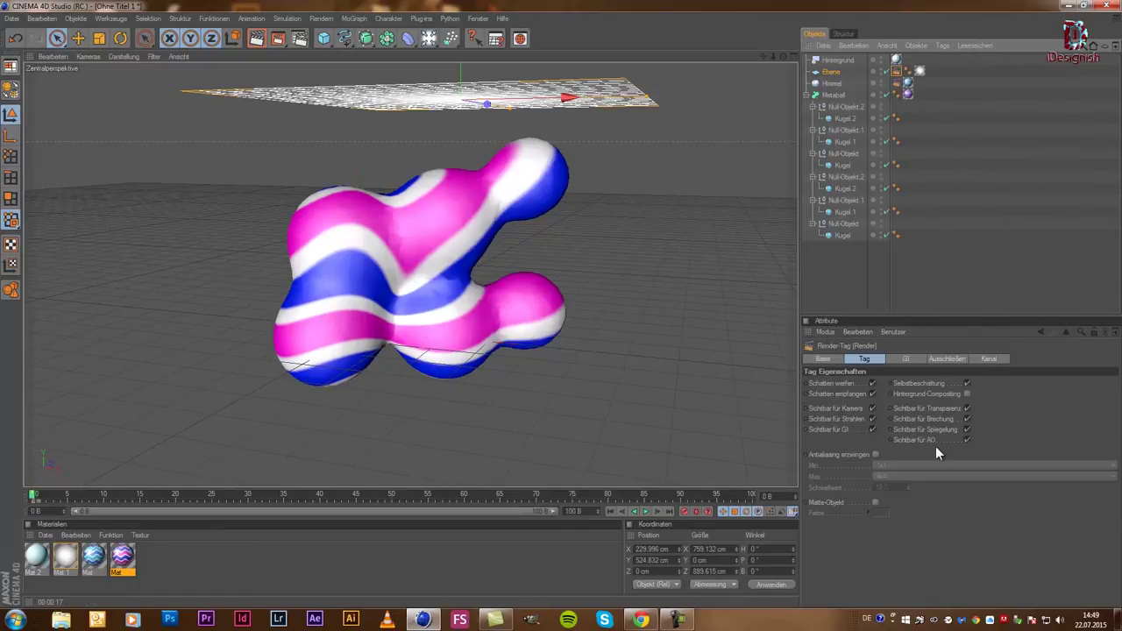
click(746, 209)
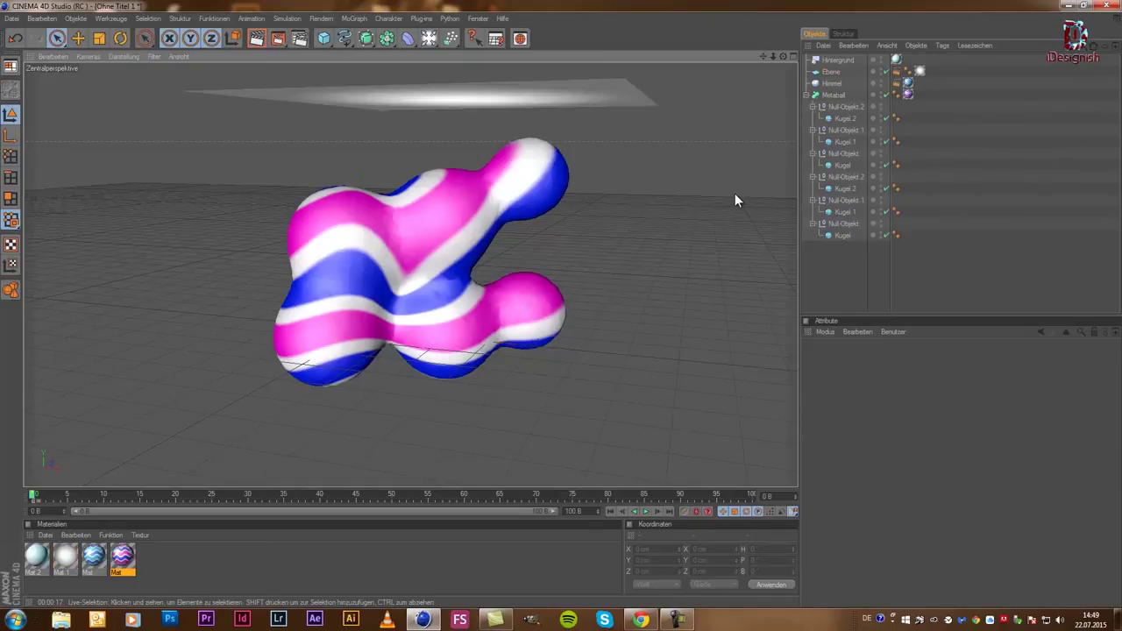
click(253, 38)
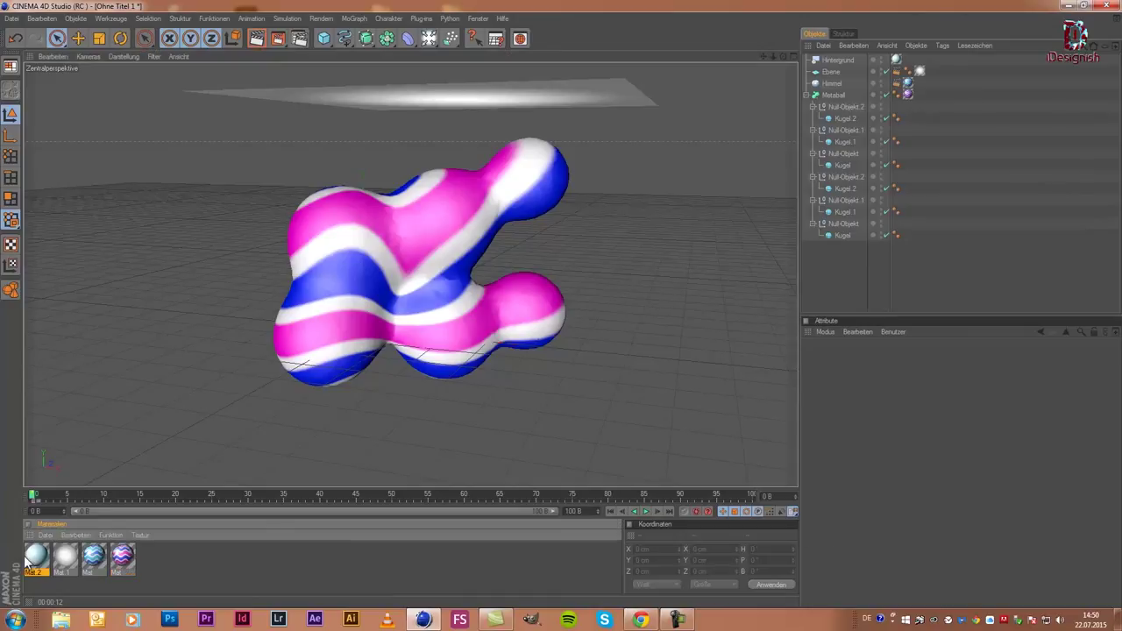
- Switch Mat 2's Farbverlauf gradient type to 2D - Kreisförmig
double_click(36, 556)
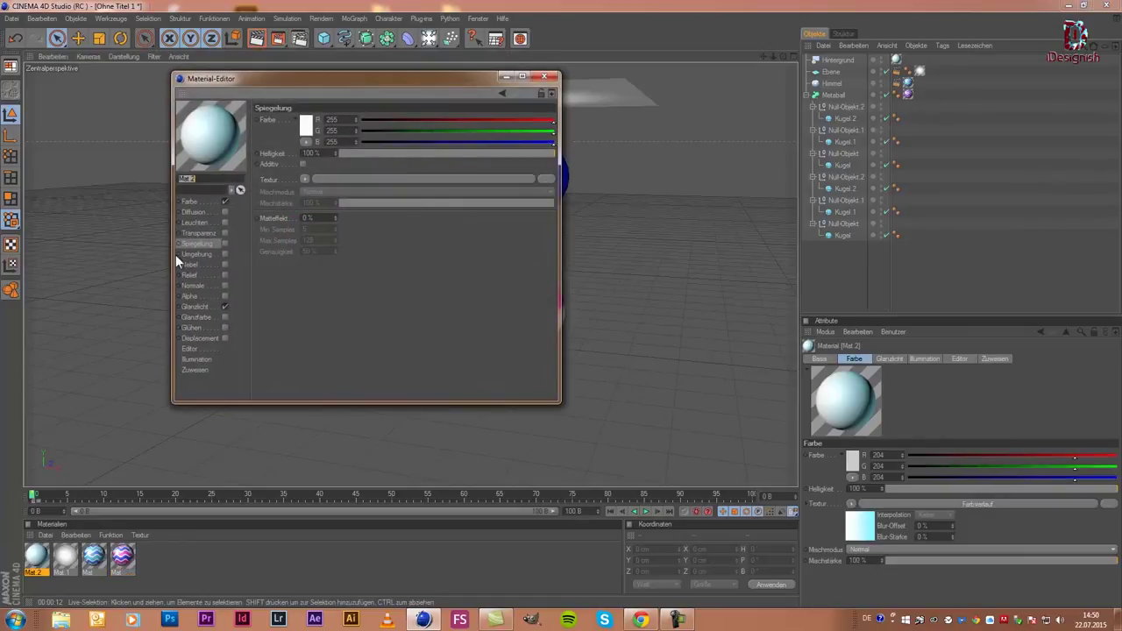
click(203, 202)
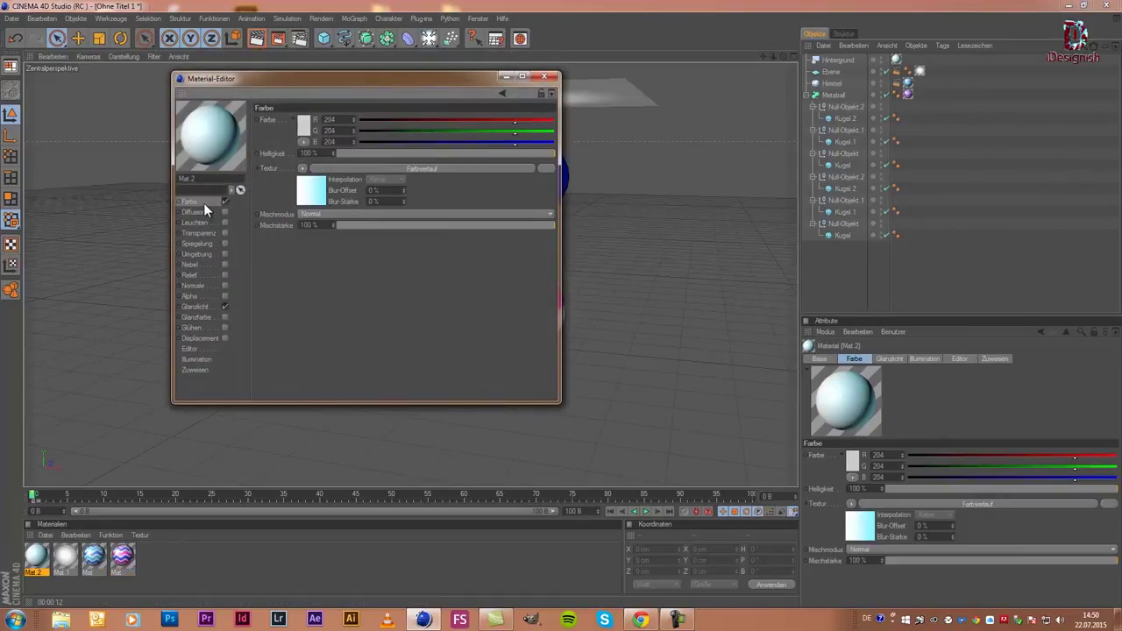
click(296, 192)
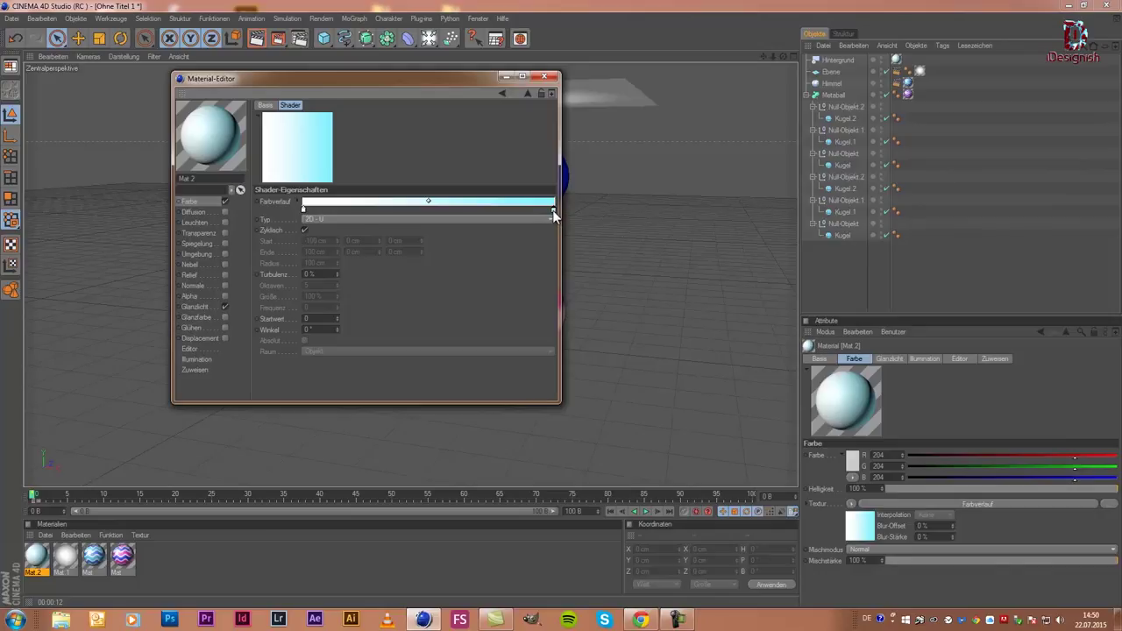
click(330, 219)
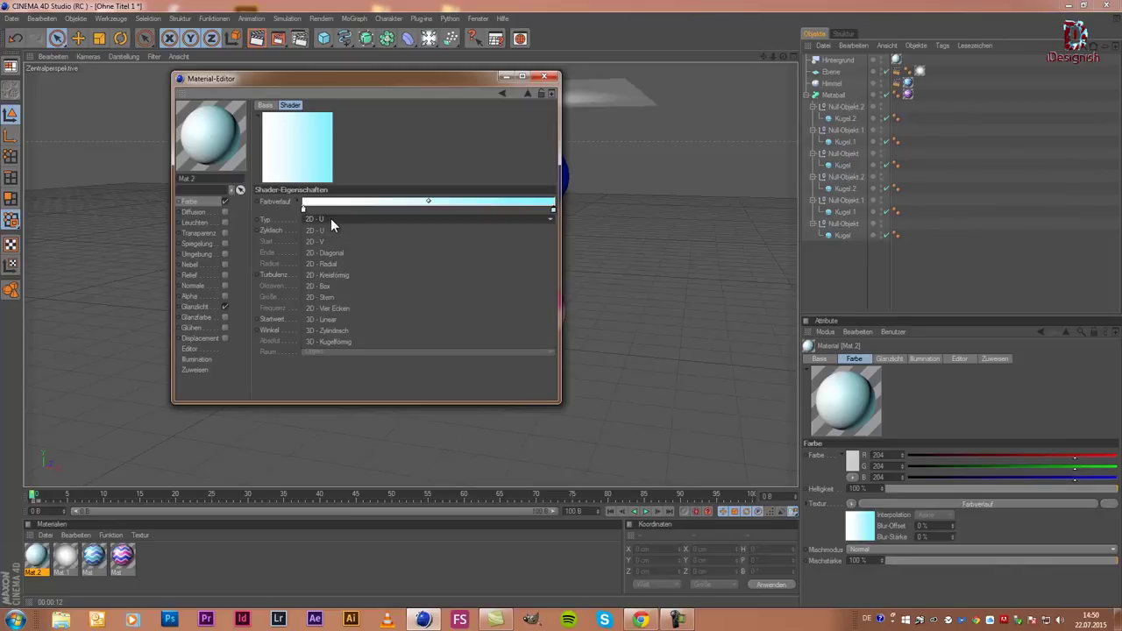
click(353, 274)
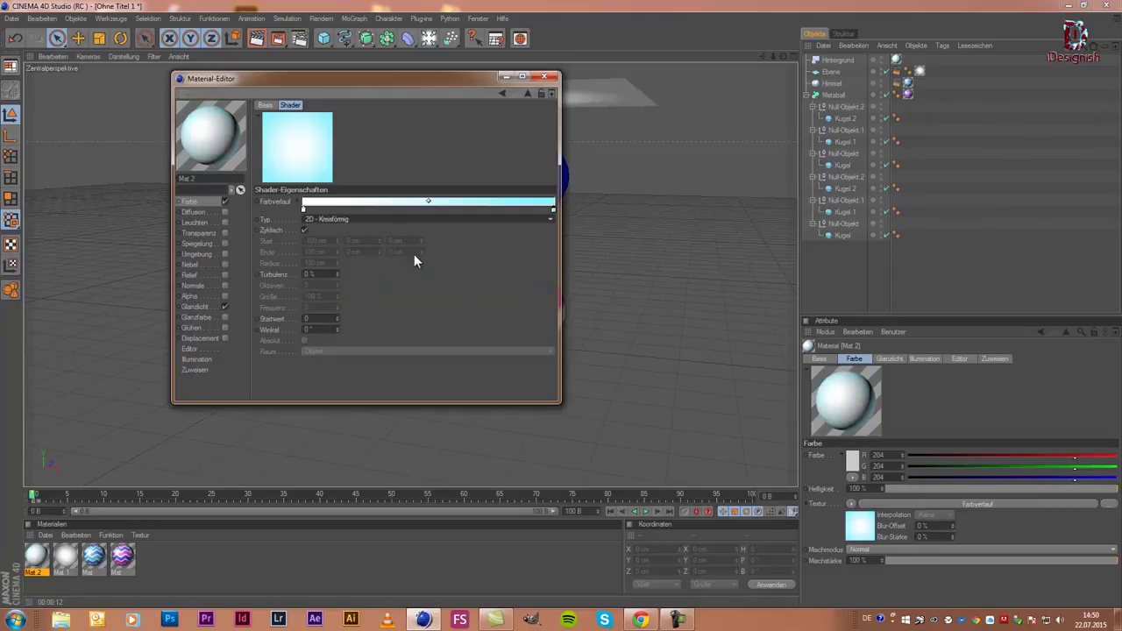
click(545, 77)
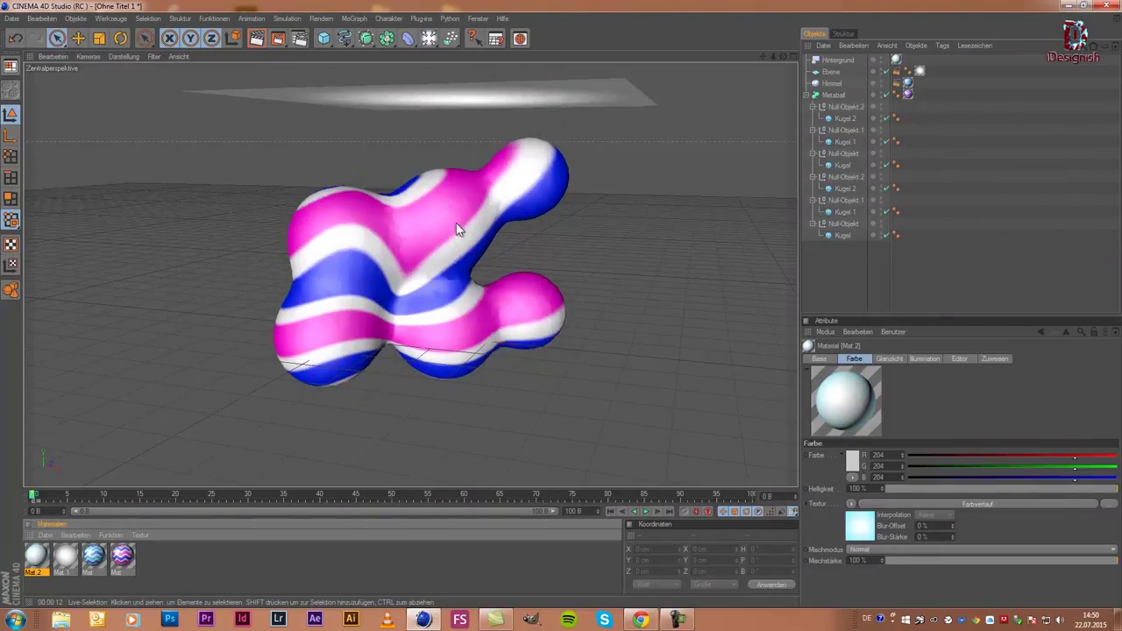
double_click(123, 556)
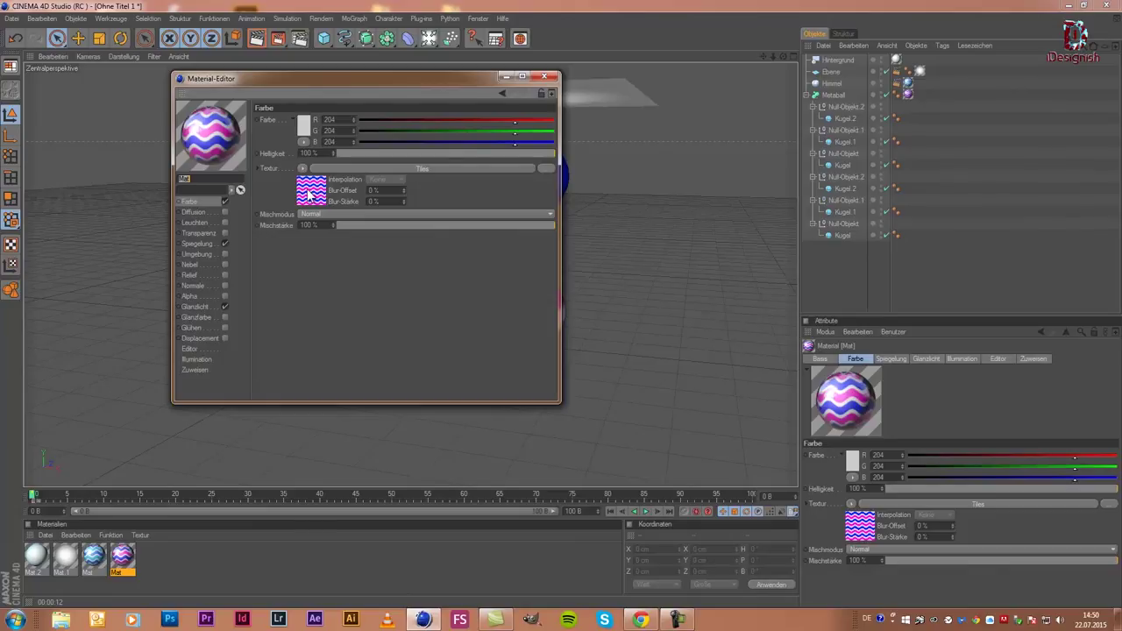
- Change the fourth material's tile colours to a lighter azure and a light pink
click(309, 193)
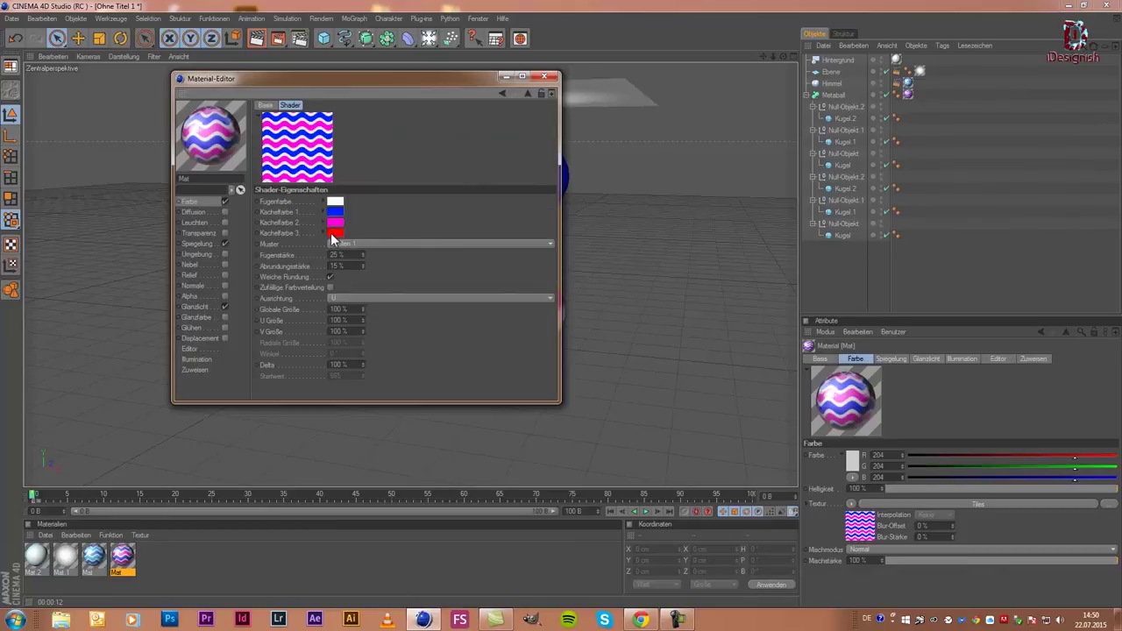
click(336, 211)
drag(350, 185, 306, 172)
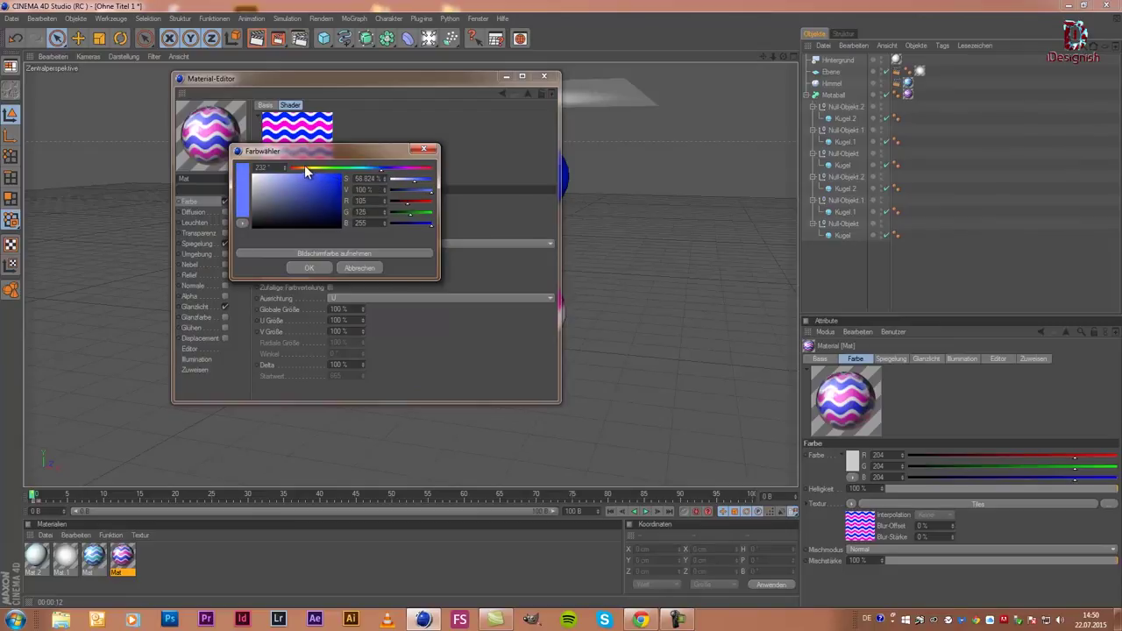
click(374, 172)
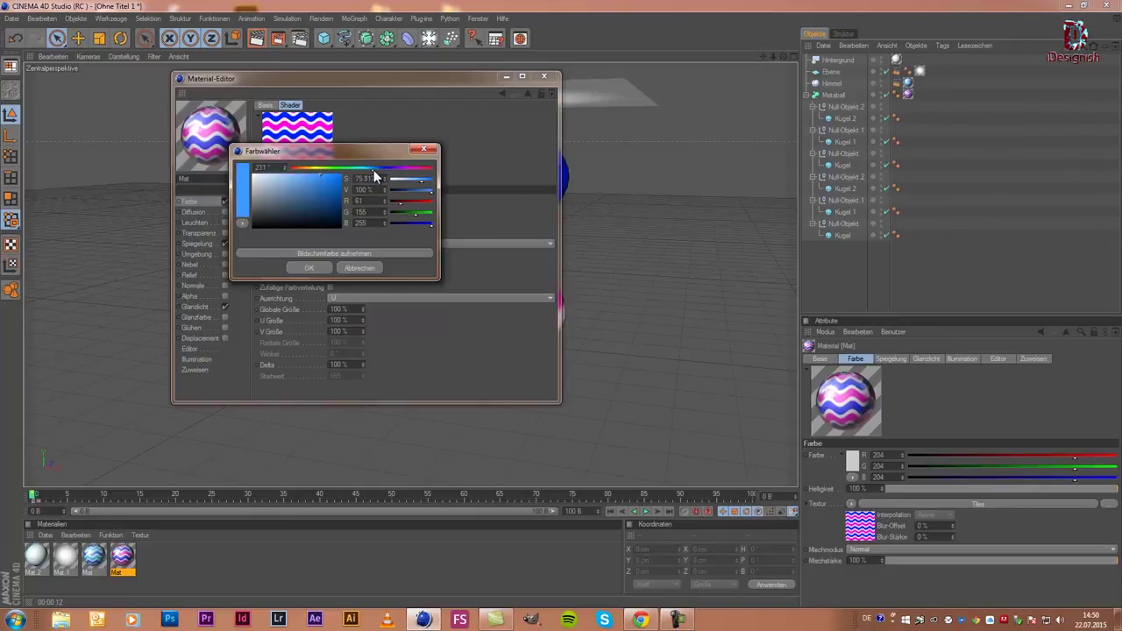
click(318, 265)
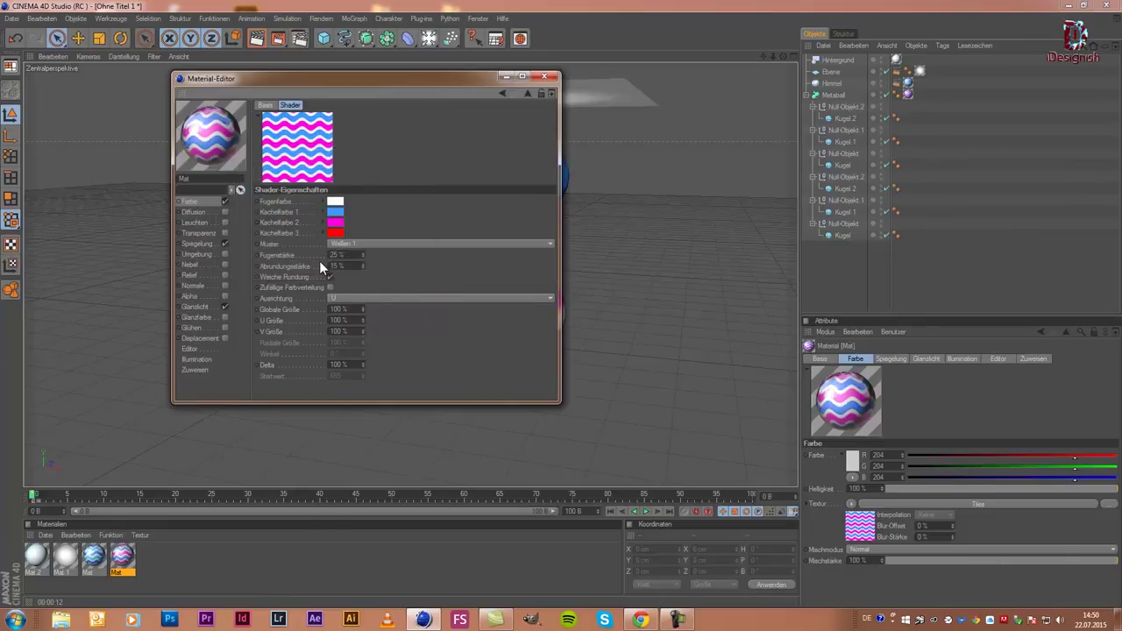
click(335, 222)
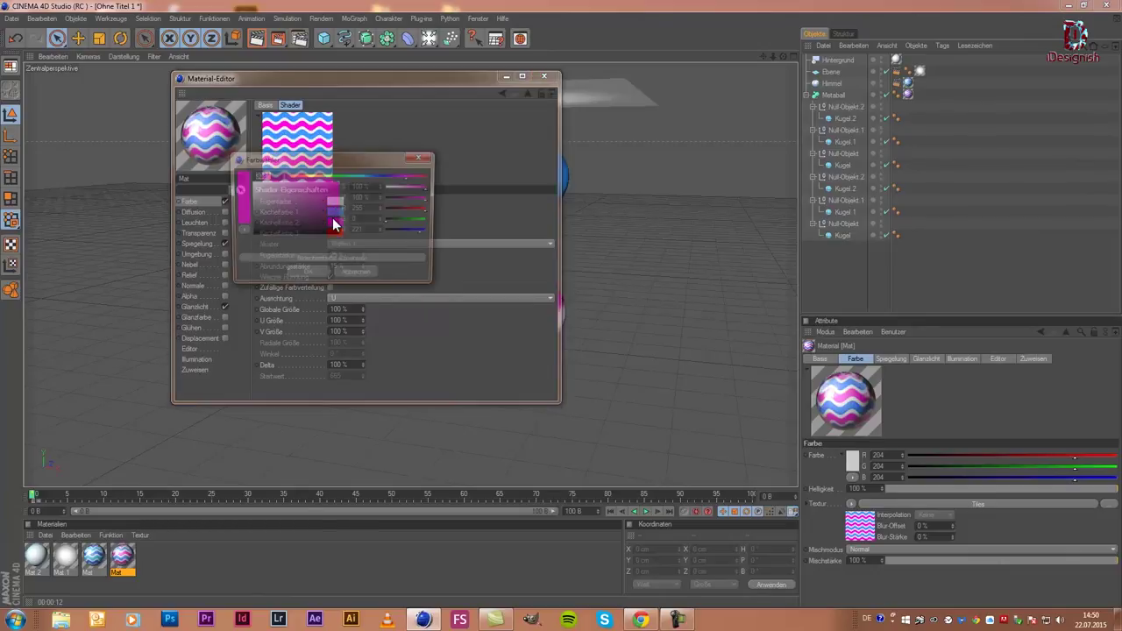
drag(328, 223, 309, 181)
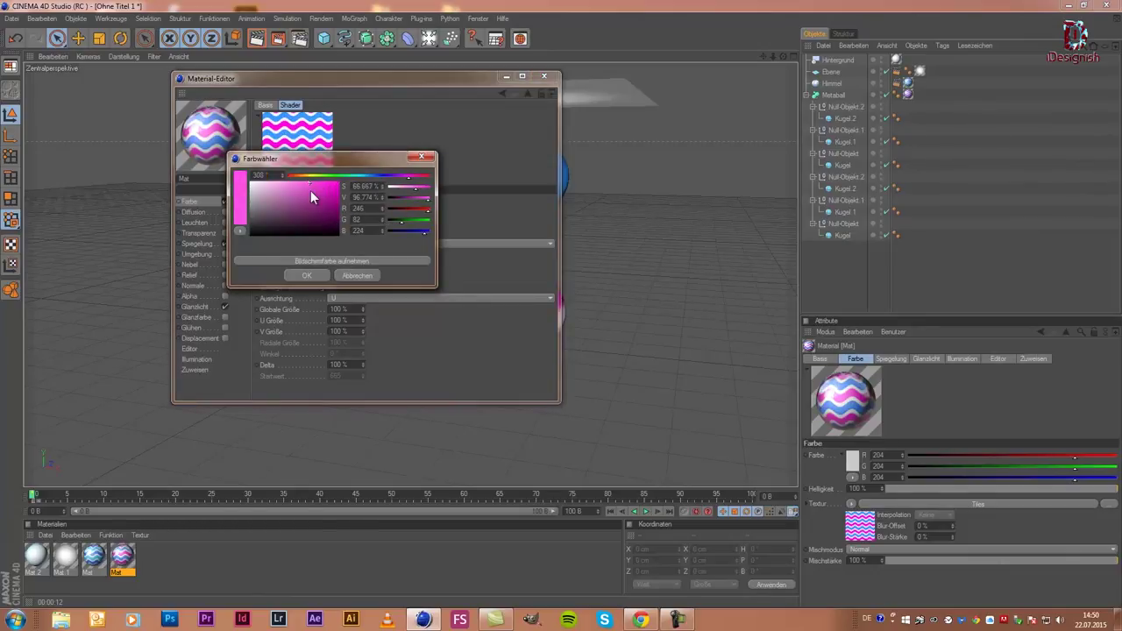
click(306, 276)
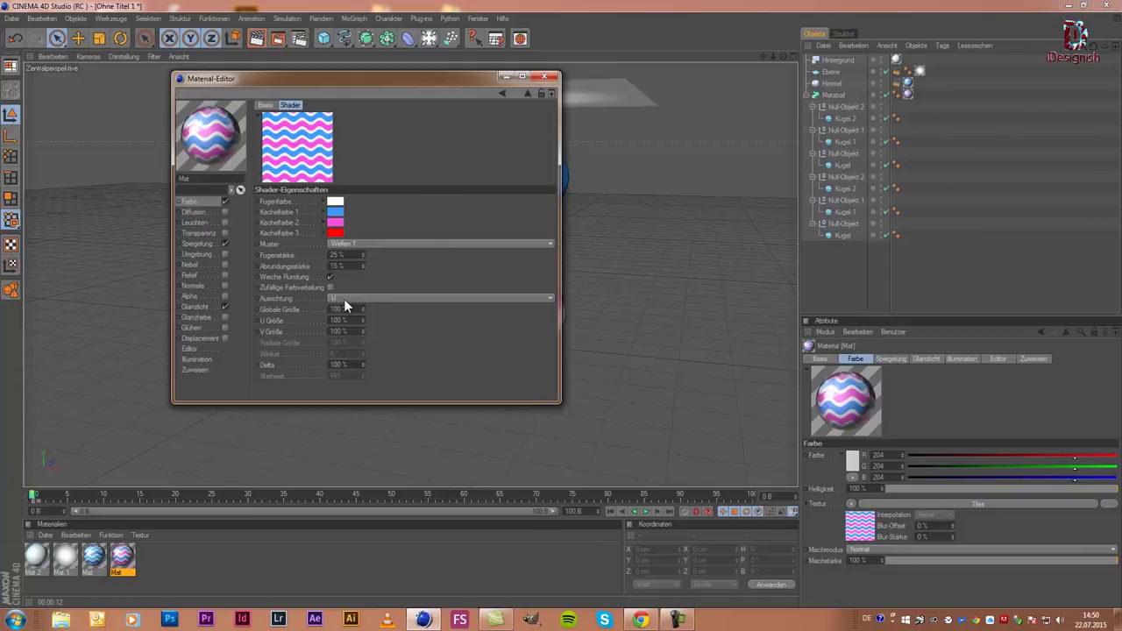
click(545, 78)
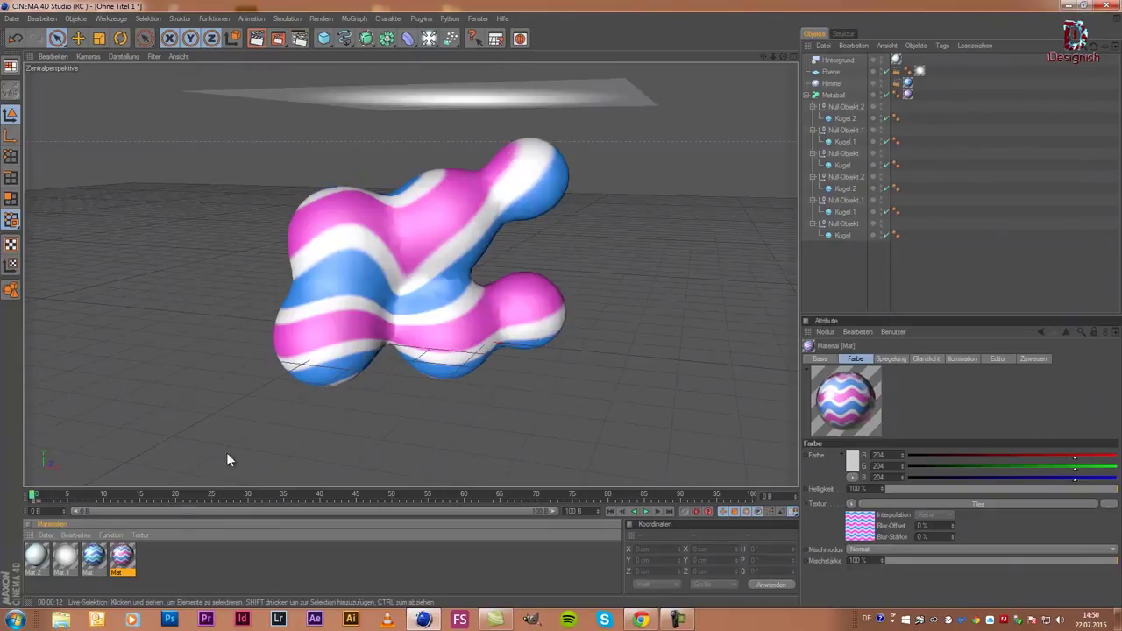
- Lighten the blue-wave material's second tile colour to a softer blue
double_click(92, 558)
click(311, 189)
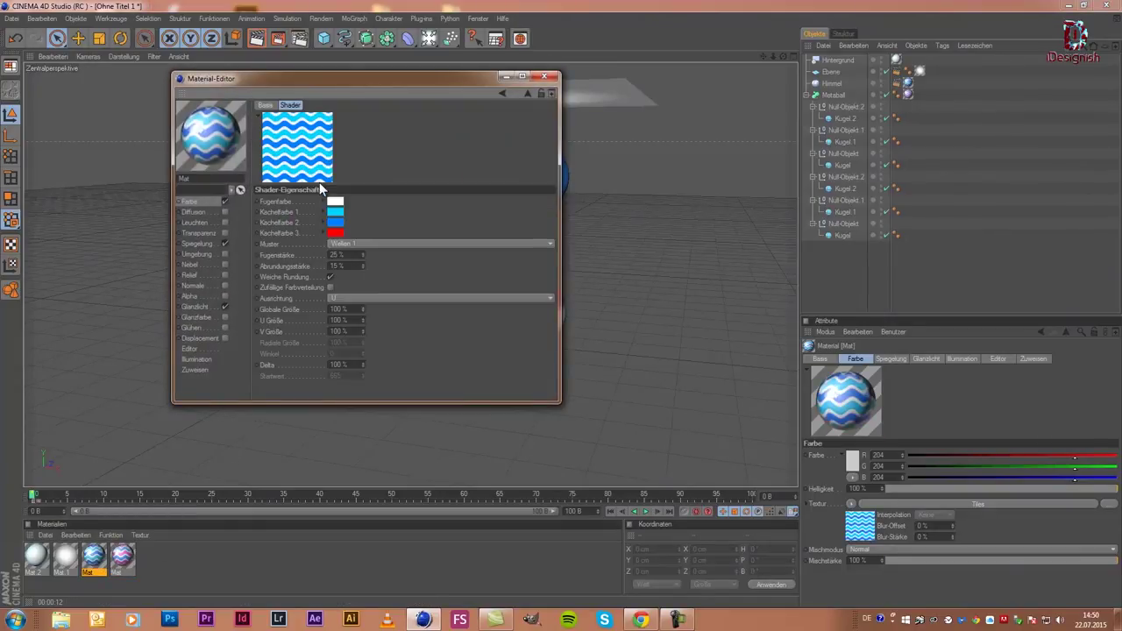
click(338, 223)
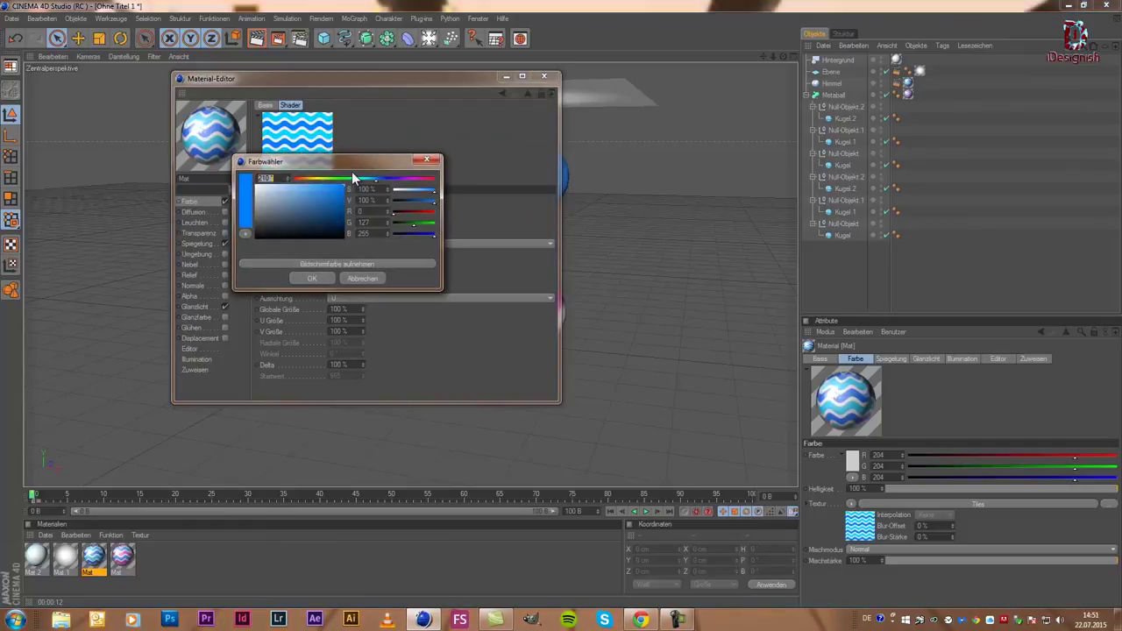
drag(339, 192, 314, 176)
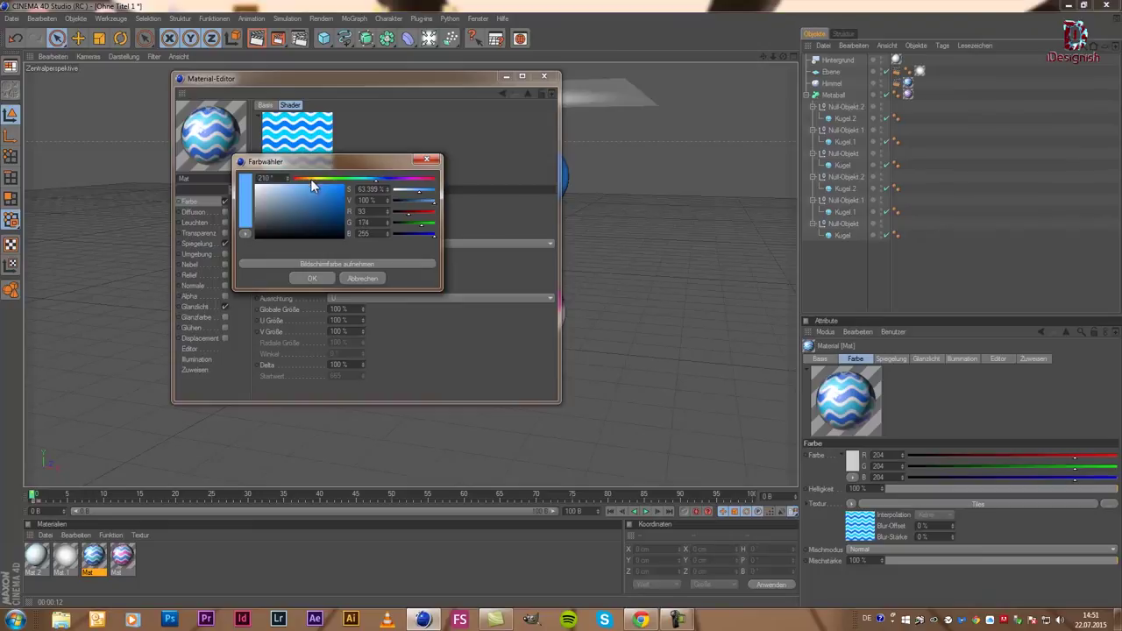
click(302, 275)
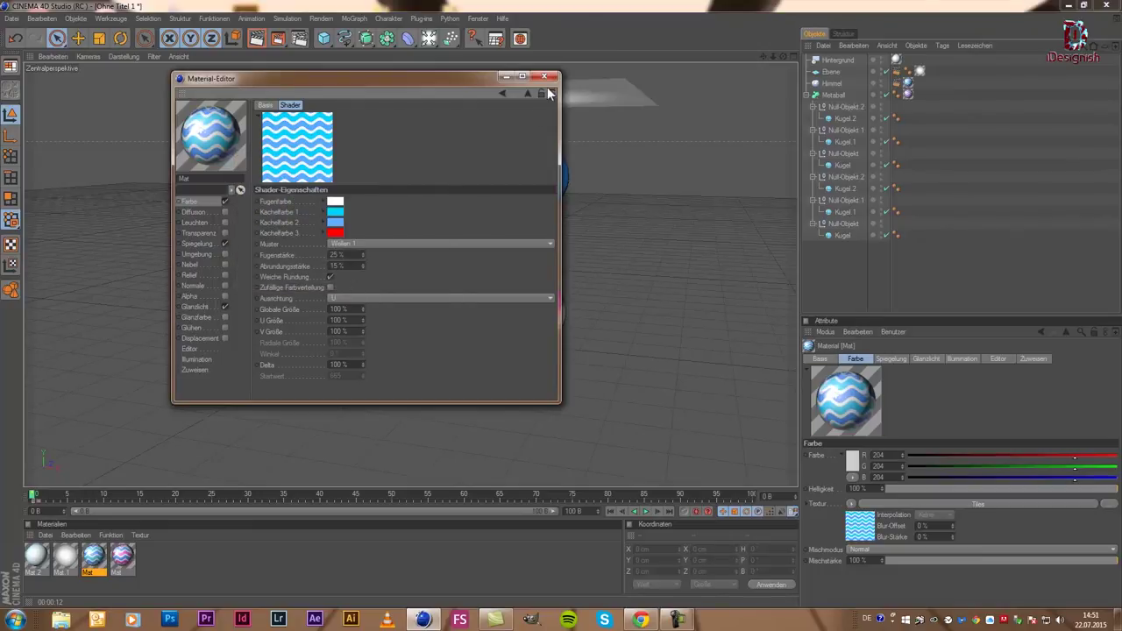
- Close the Material Editor window
click(545, 76)
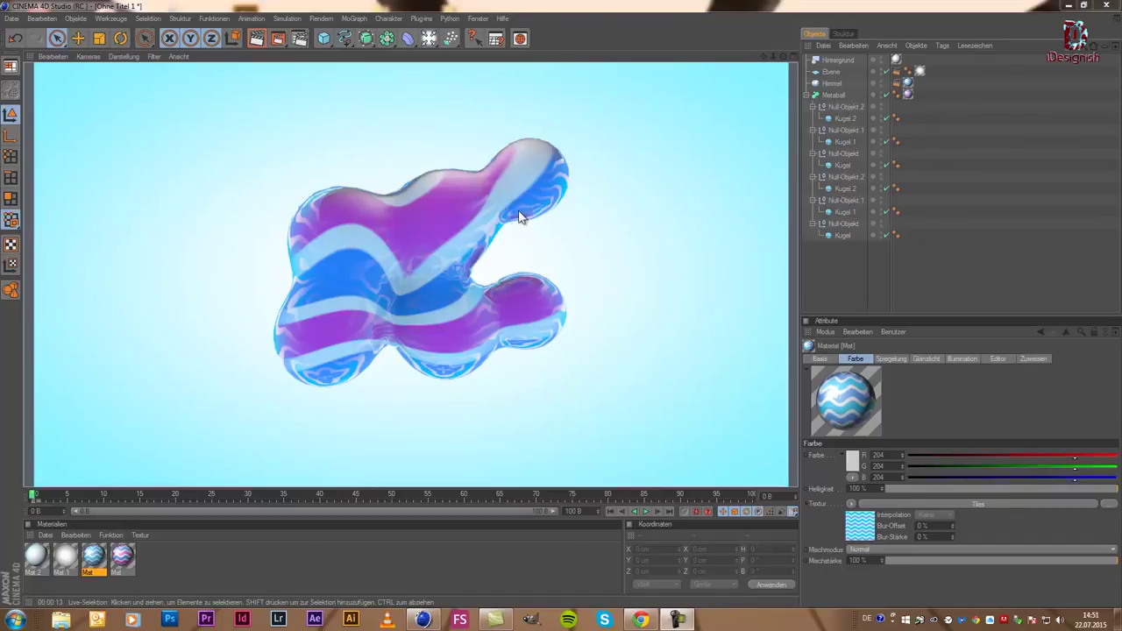
- Select the sphere Kugel 2 under the Metaball in the Object Manager
click(539, 178)
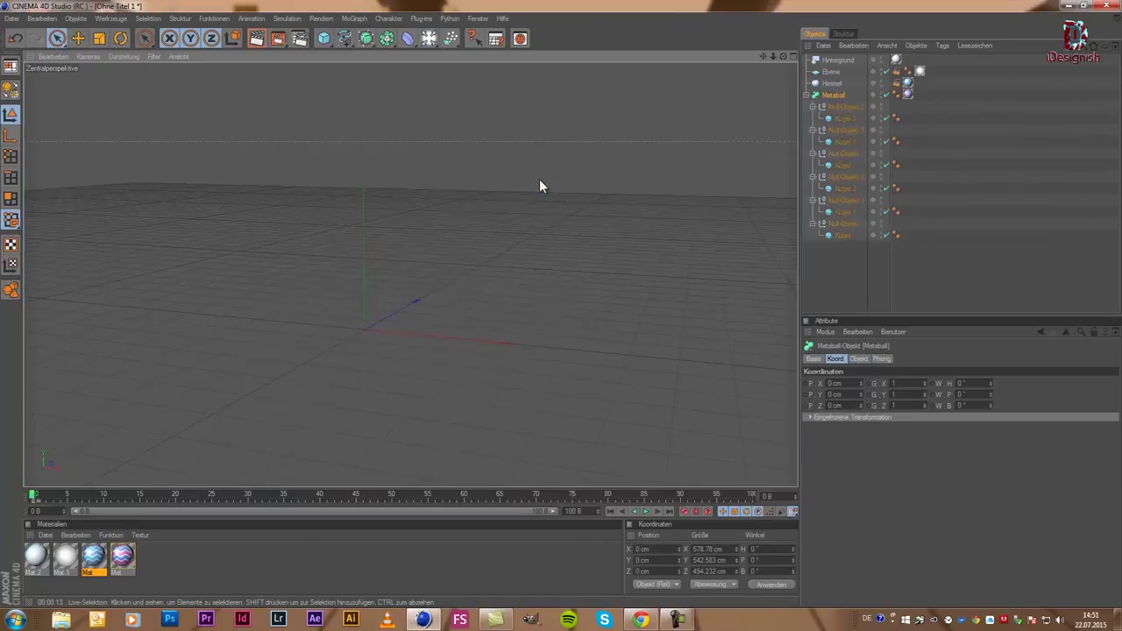
click(839, 236)
click(839, 225)
click(839, 213)
click(839, 188)
click(852, 165)
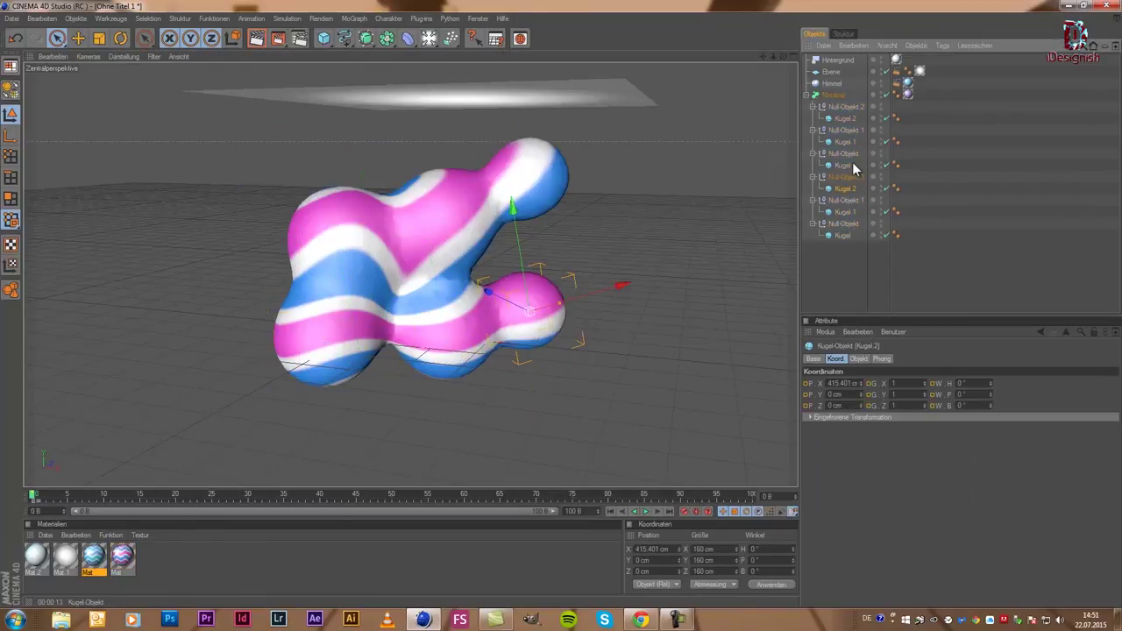
click(845, 141)
click(844, 129)
click(845, 118)
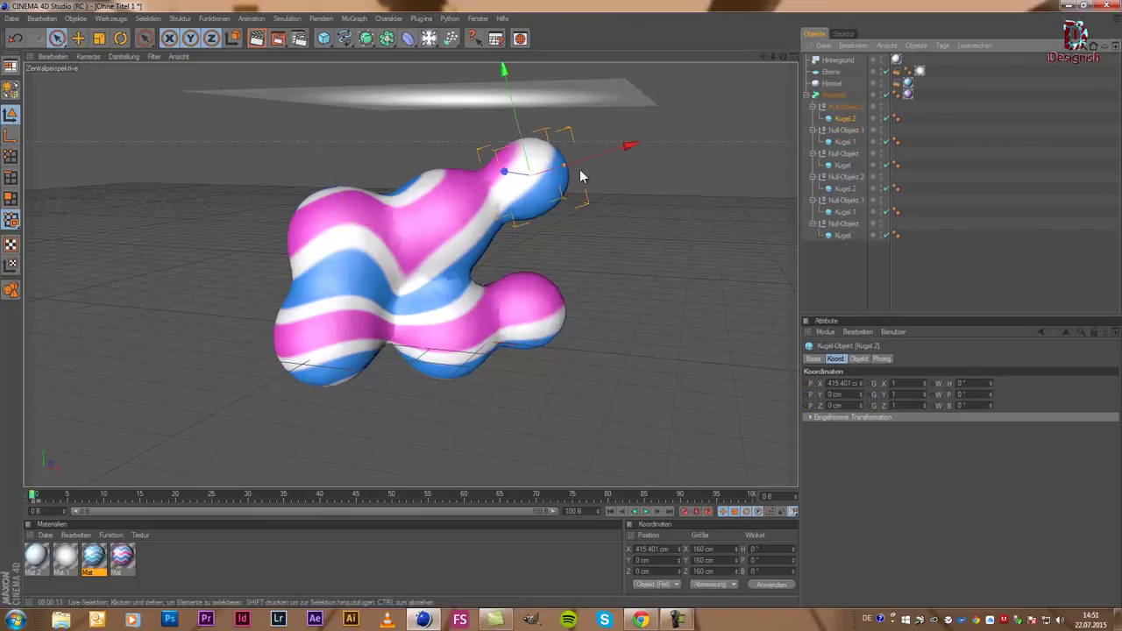
- Move Kugel 2 down and right to about X 442 cm, lowering the blob's upper lobe
drag(526, 142, 561, 303)
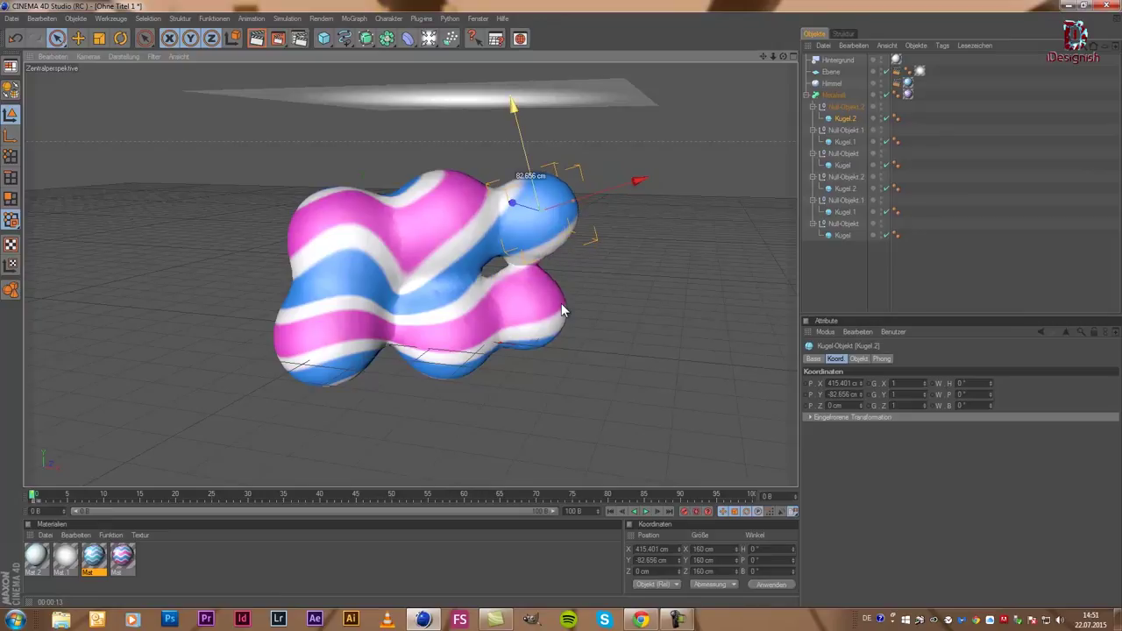
drag(590, 185, 602, 186)
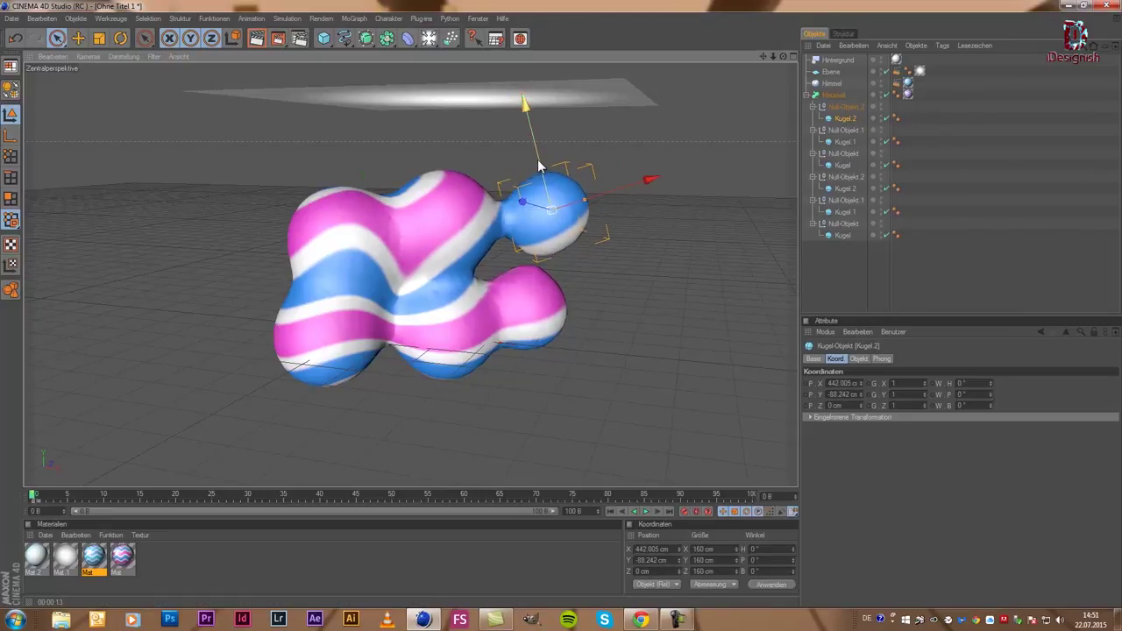
drag(539, 166, 562, 307)
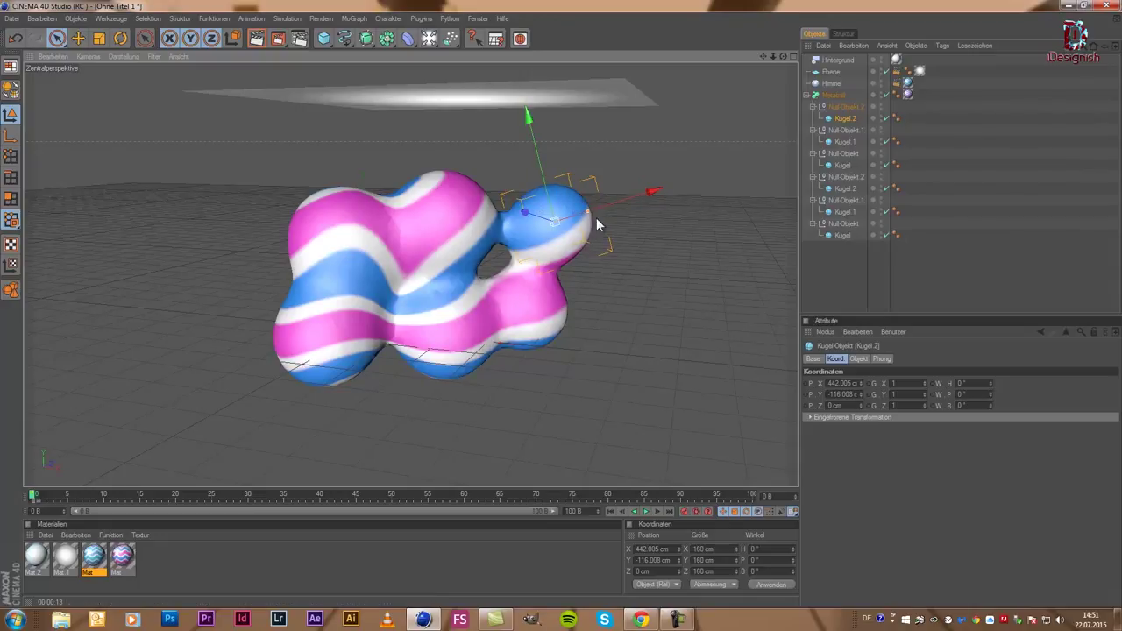
- Change the Mat wave material's Tiles shader Kachelfarbe 2 from pink to green
double_click(135, 564)
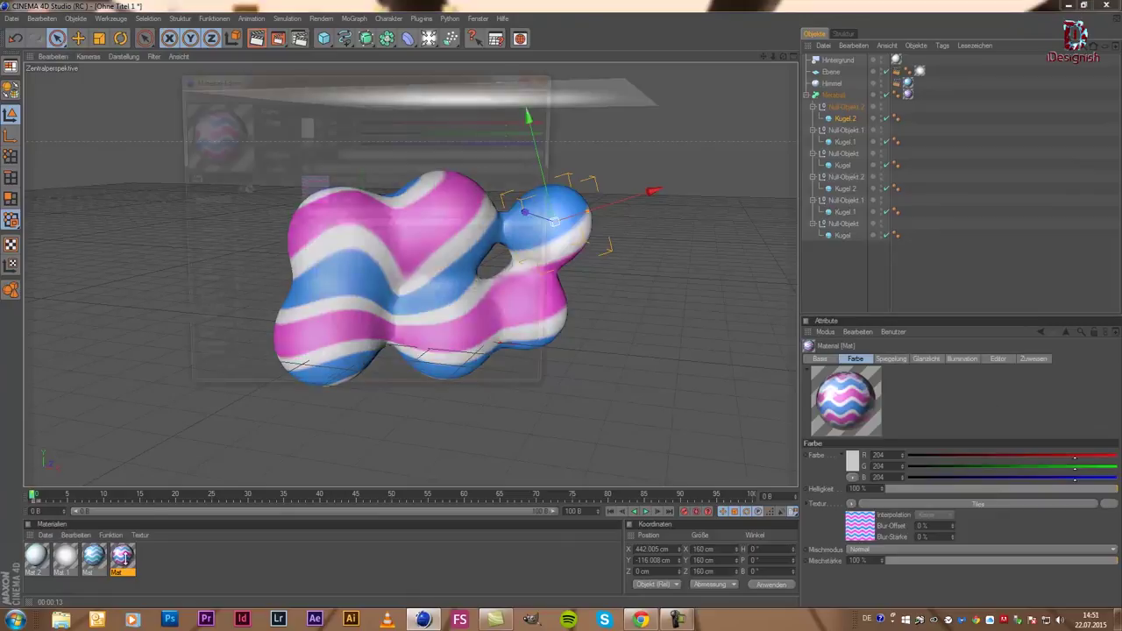
click(318, 193)
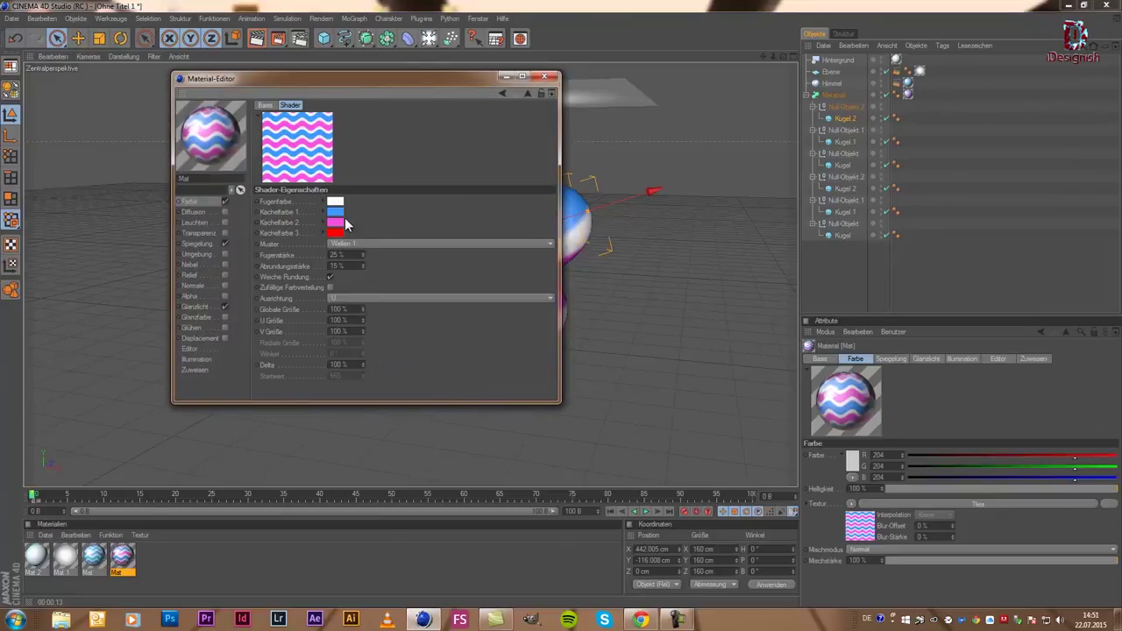
click(336, 222)
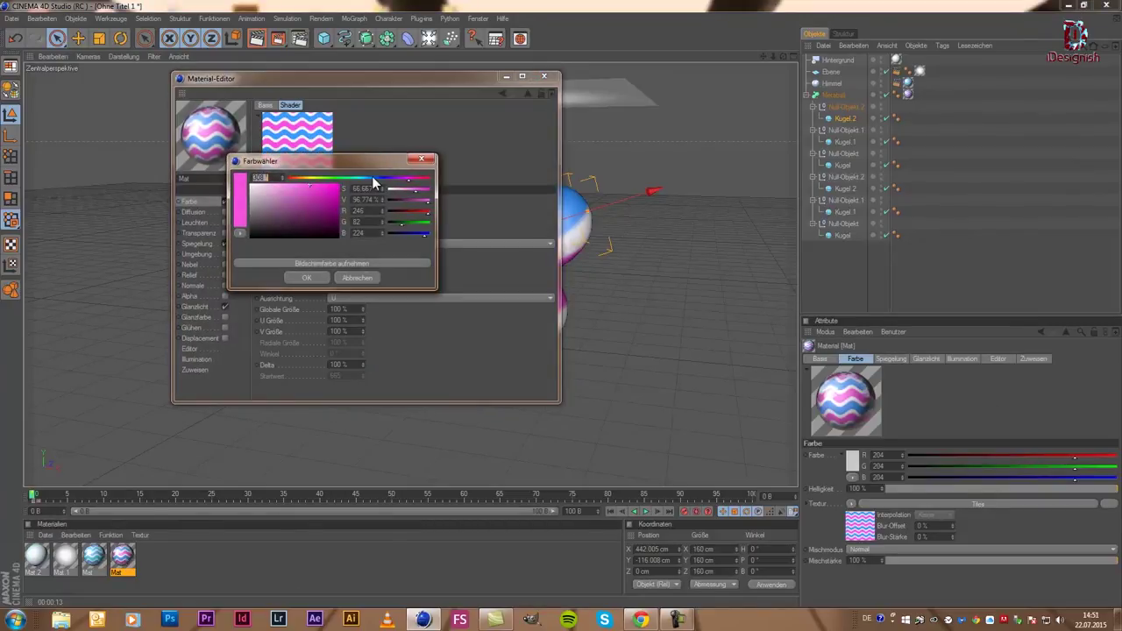
mouse_move(380, 179)
mouse_down()
mouse_move(335, 184)
mouse_move(386, 158)
mouse_up()
click(306, 278)
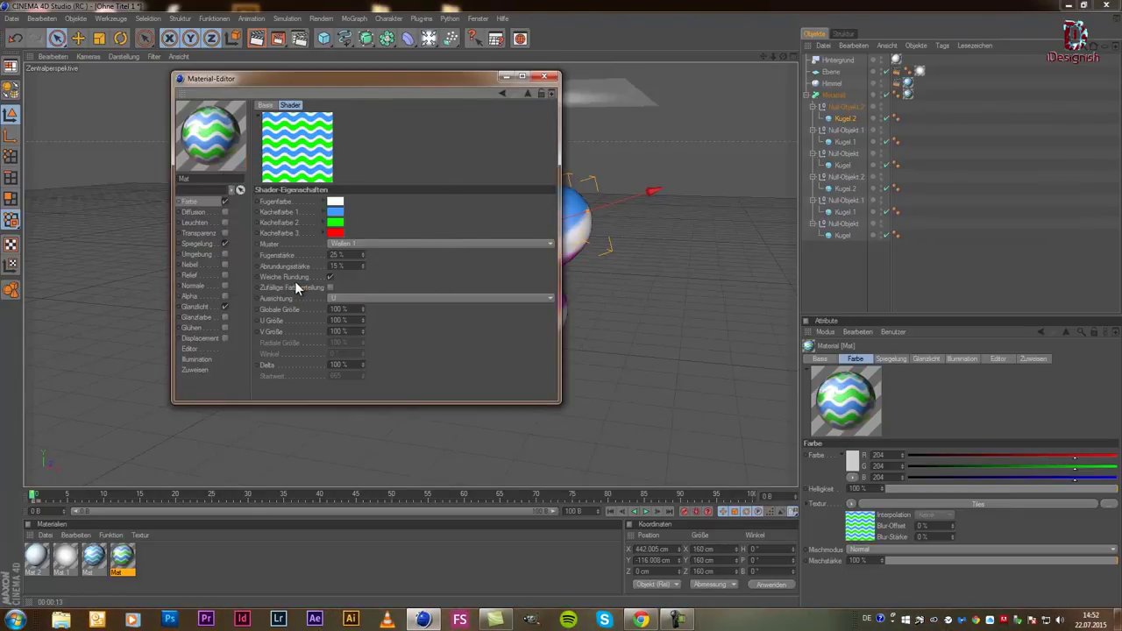
click(544, 76)
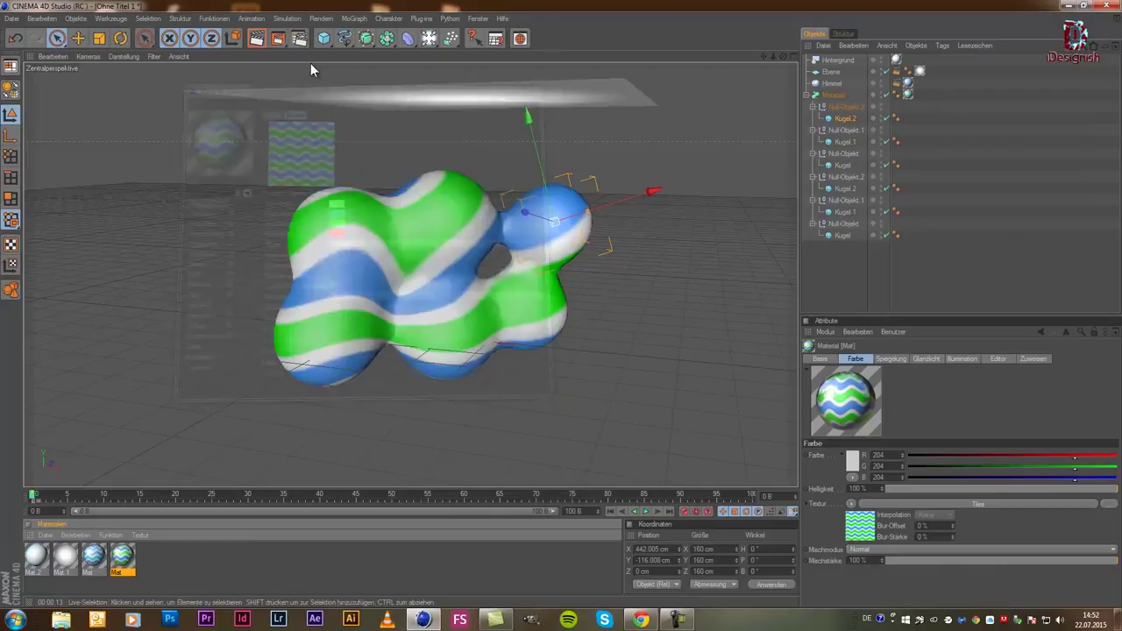
- Render the active viewport to show the green, blue and white wave blob
click(258, 37)
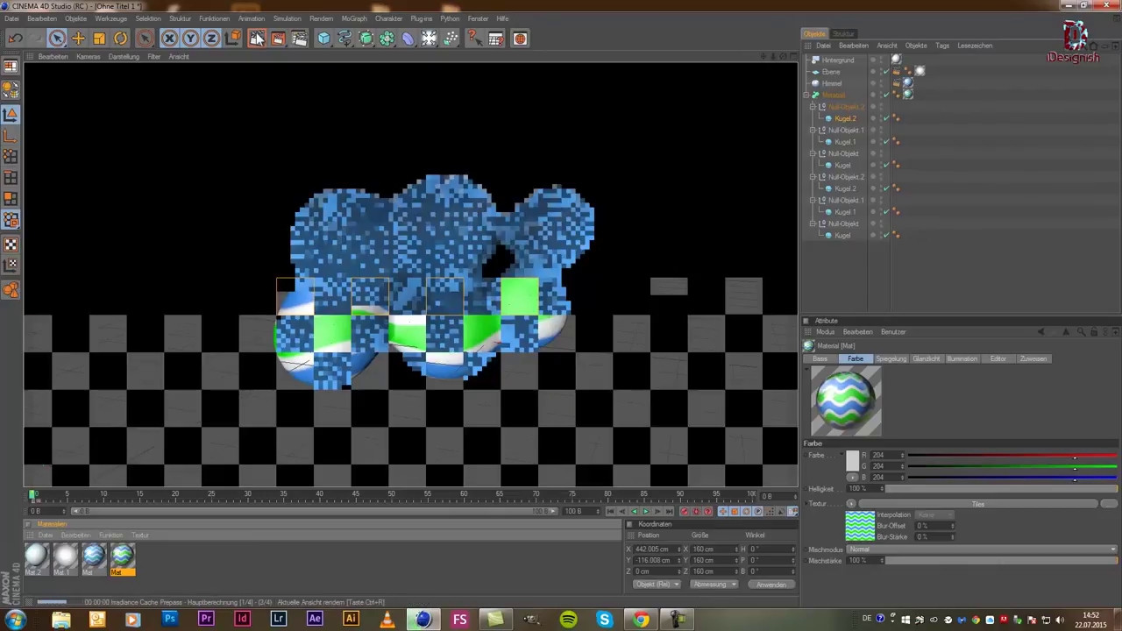